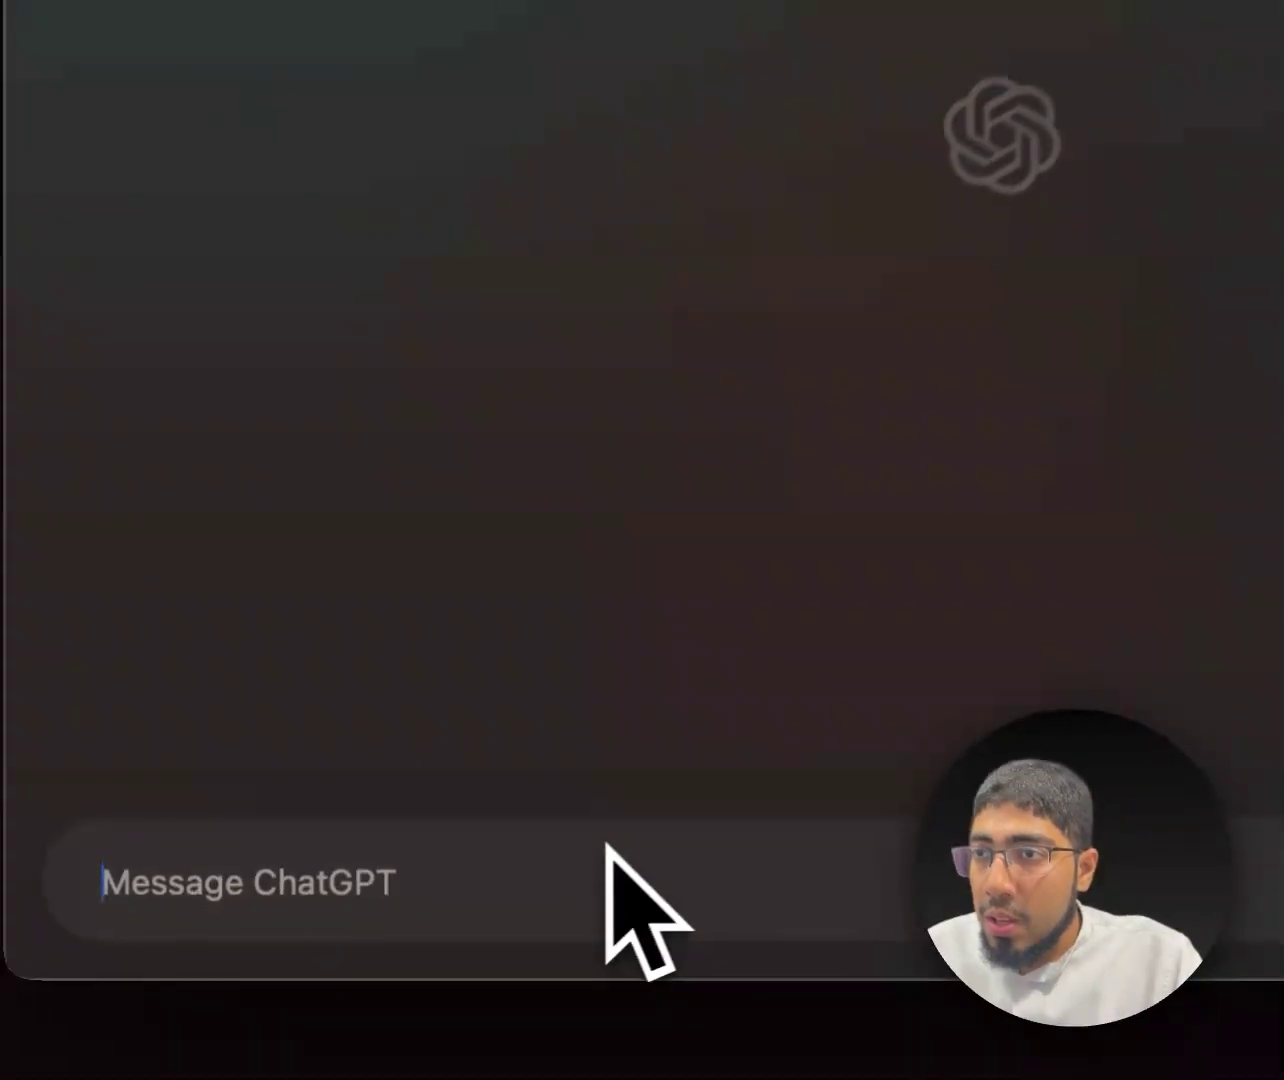
# Step: Paste the prepared GreenFields app-idea story, including its introductory sentence, into the message field
pyautogui.click(420, 917)
pyautogui.press('super+v')
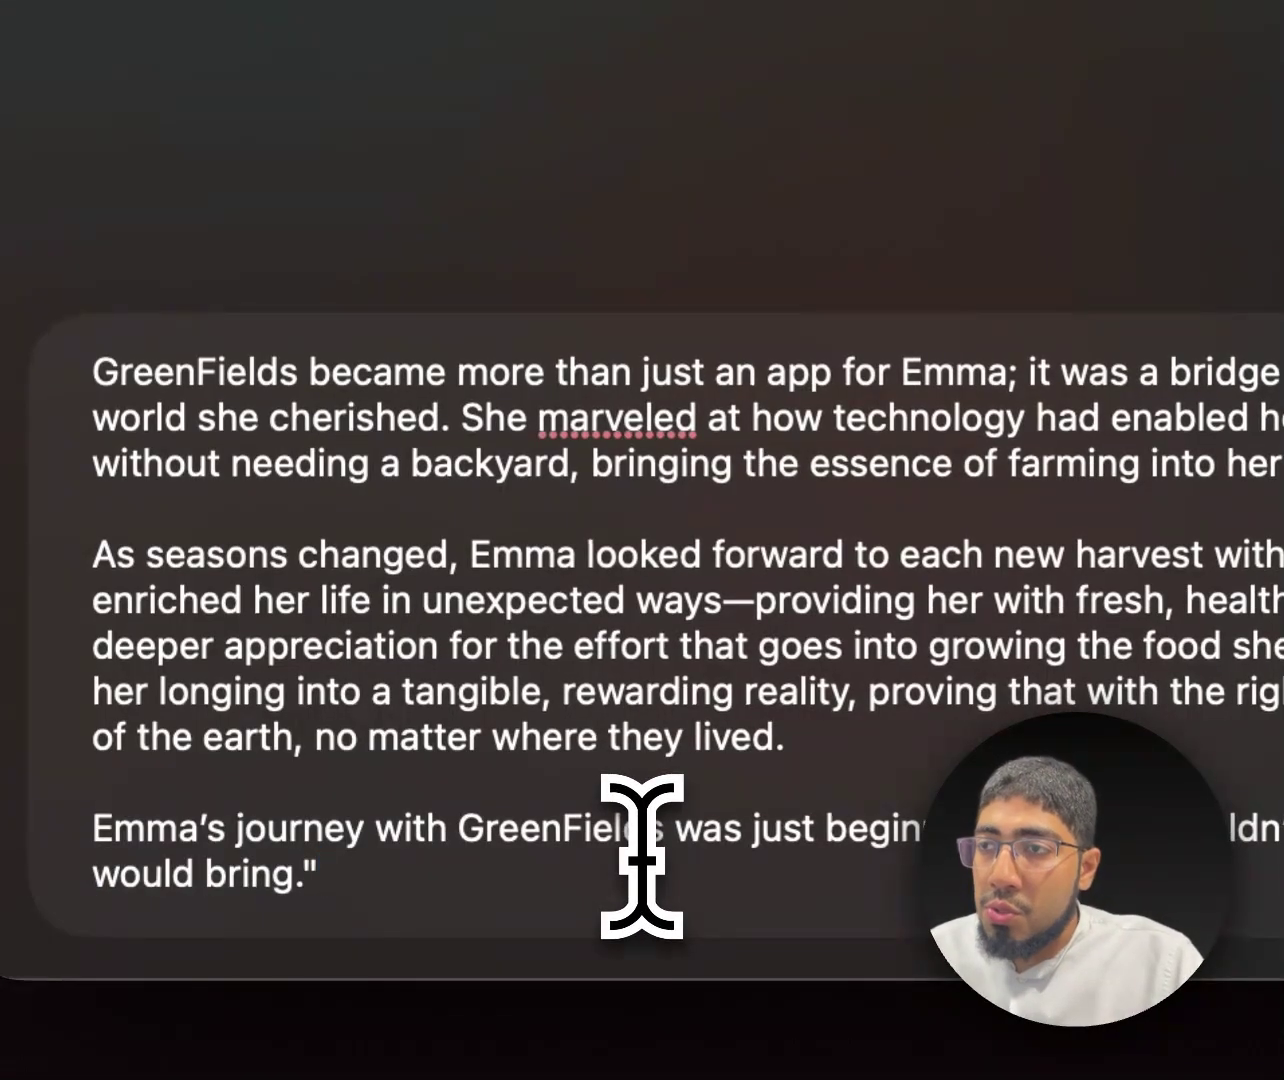
pyautogui.scroll(15, 641, 855)
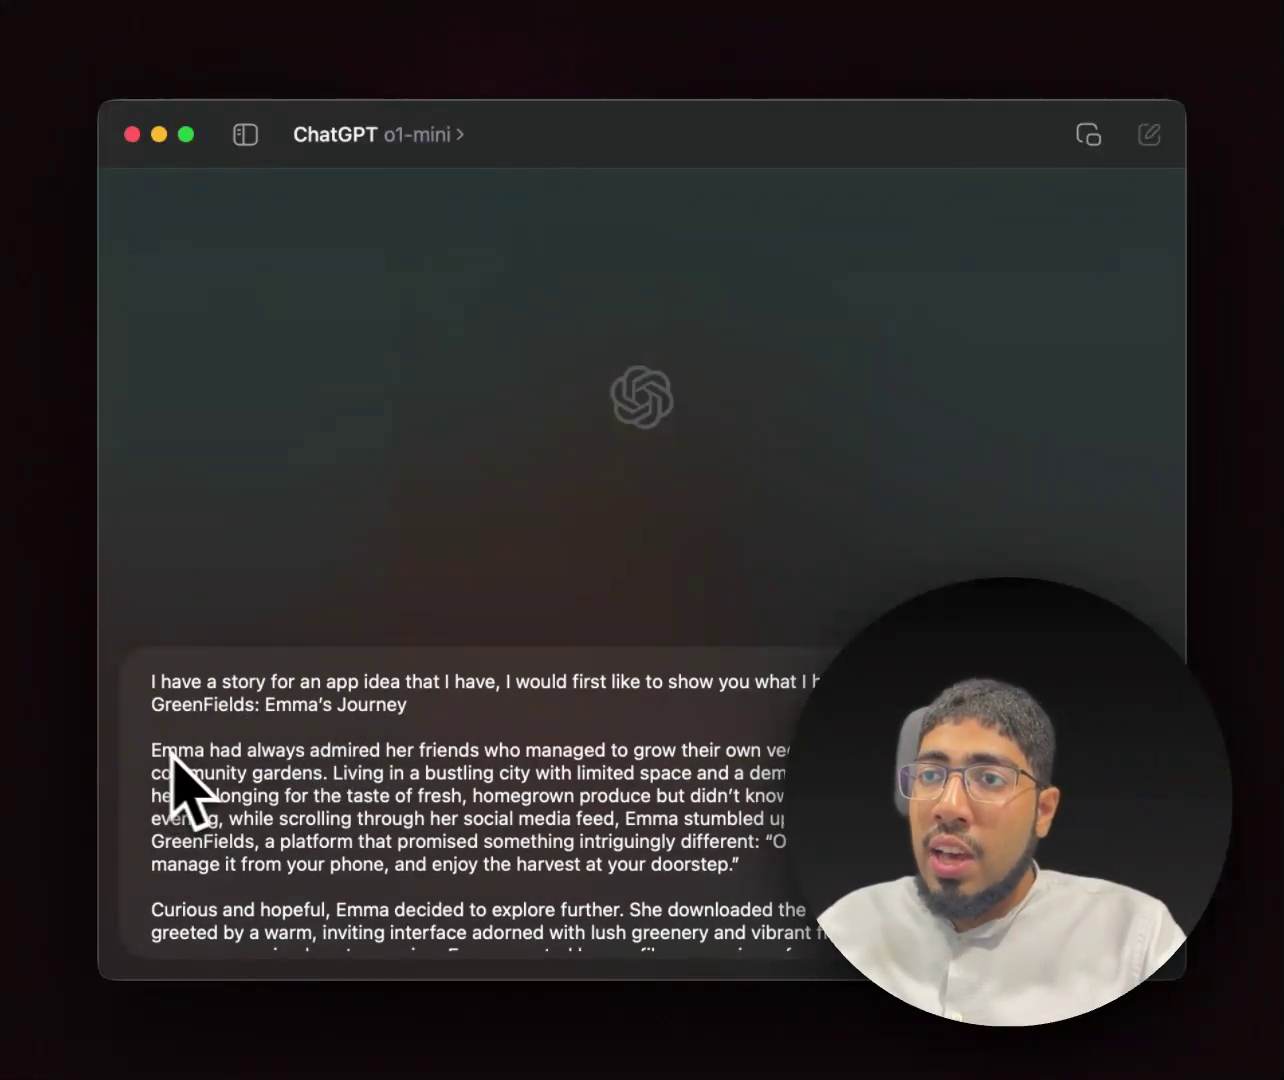
# Step: Read through the pasted GreenFields story from beginning to end, then highlight part of its introductory sentence "I have a story for an app idea"
pyautogui.scroll(-2, 226, 784)
pyautogui.scroll(2, 226, 783)
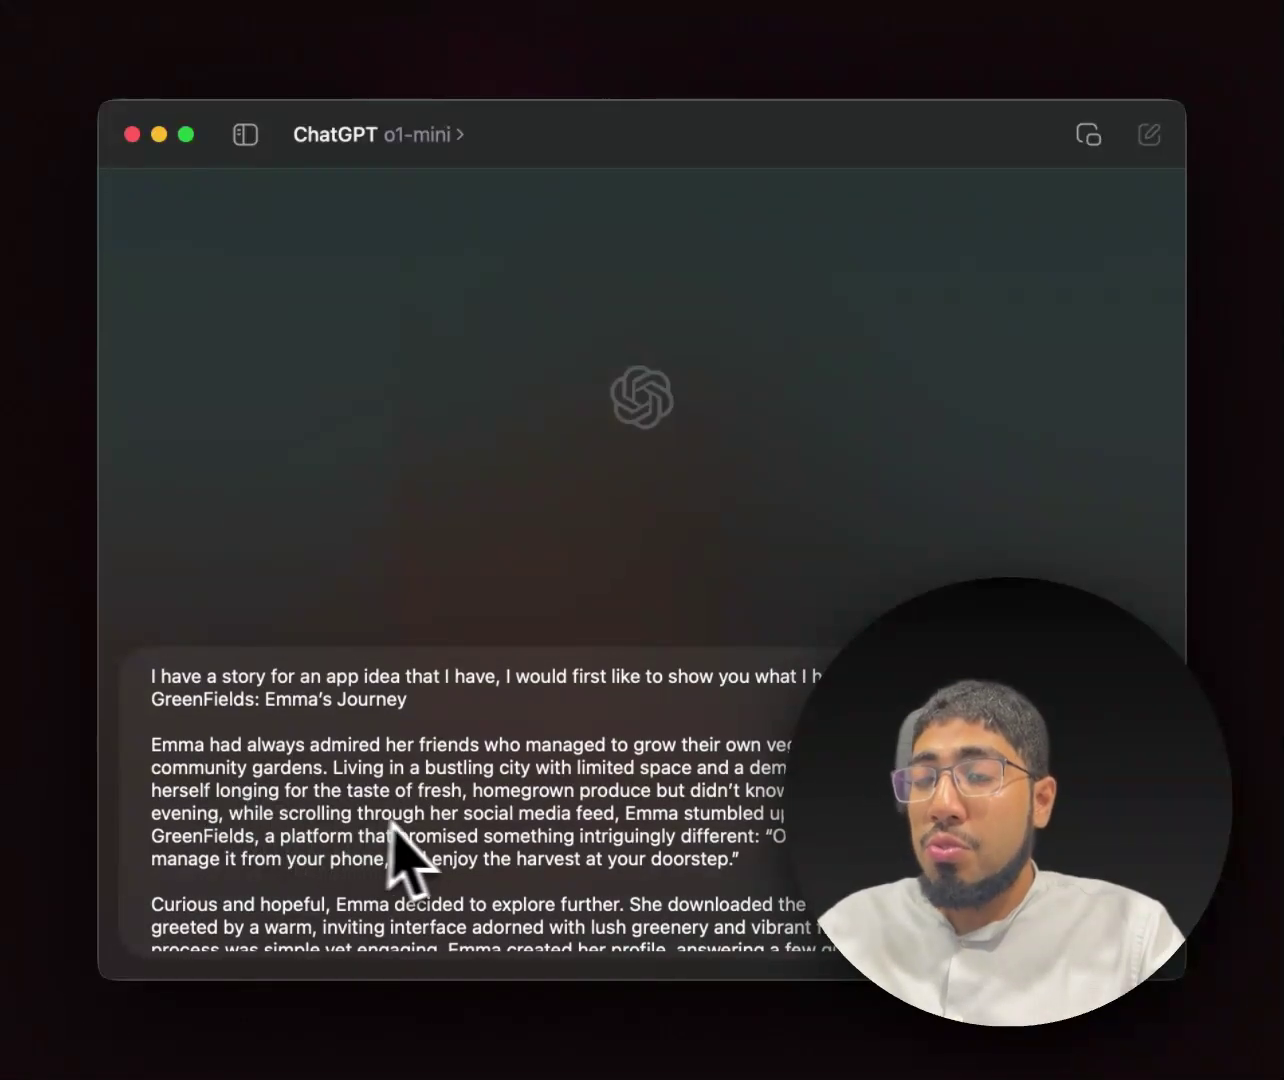
pyautogui.scroll(-5, 425, 830)
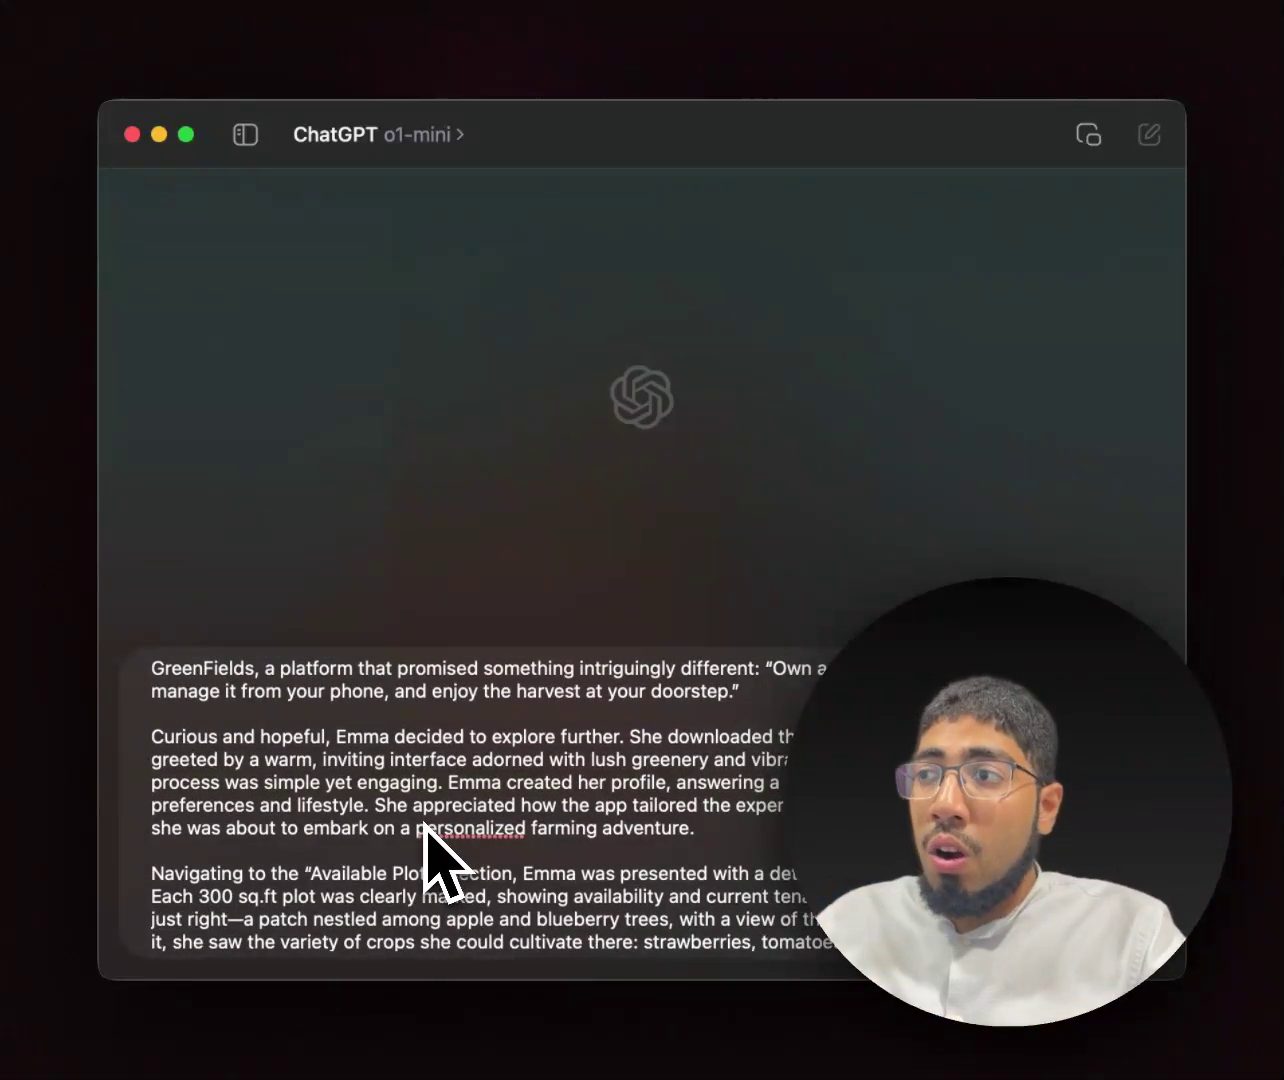
pyautogui.scroll(-7, 425, 831)
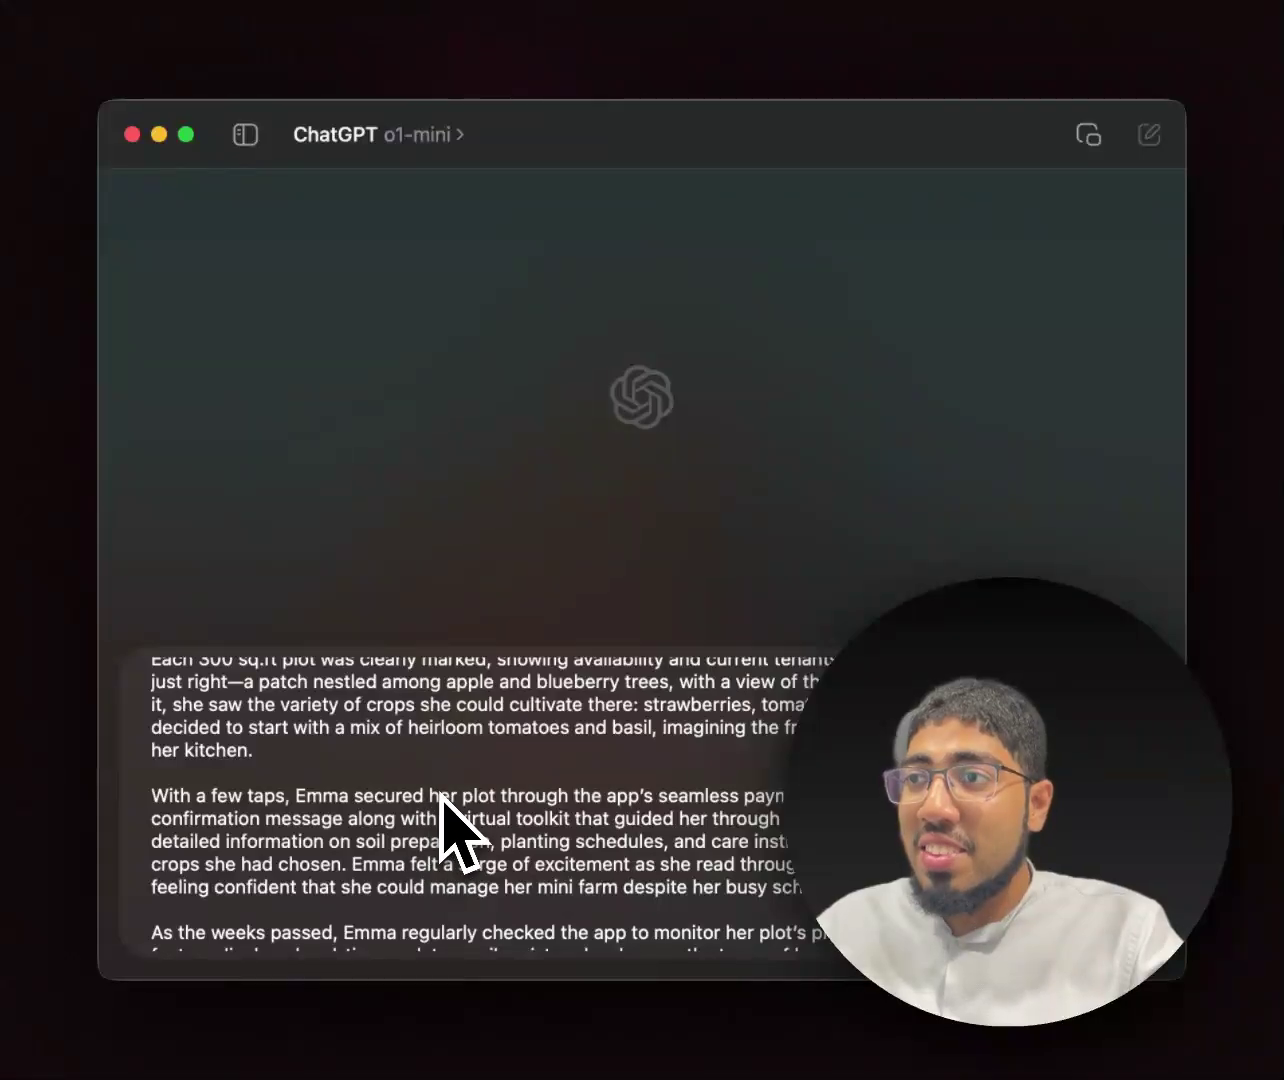
pyautogui.scroll(-18, 443, 800)
pyautogui.scroll(10, 448, 840)
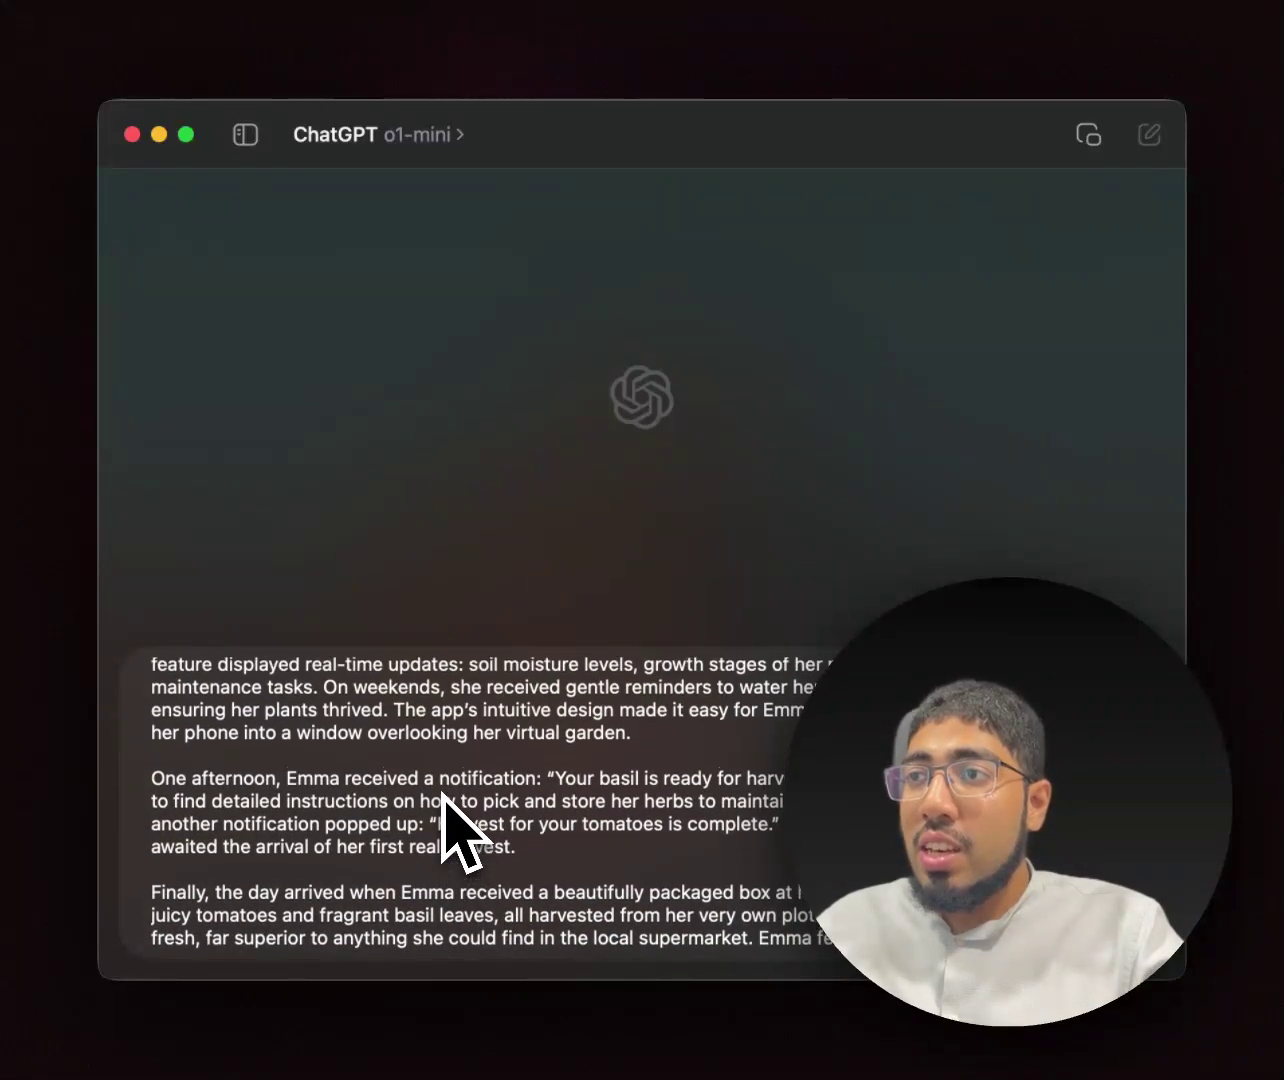
pyautogui.scroll(5, 443, 792)
pyautogui.scroll(-7, 443, 795)
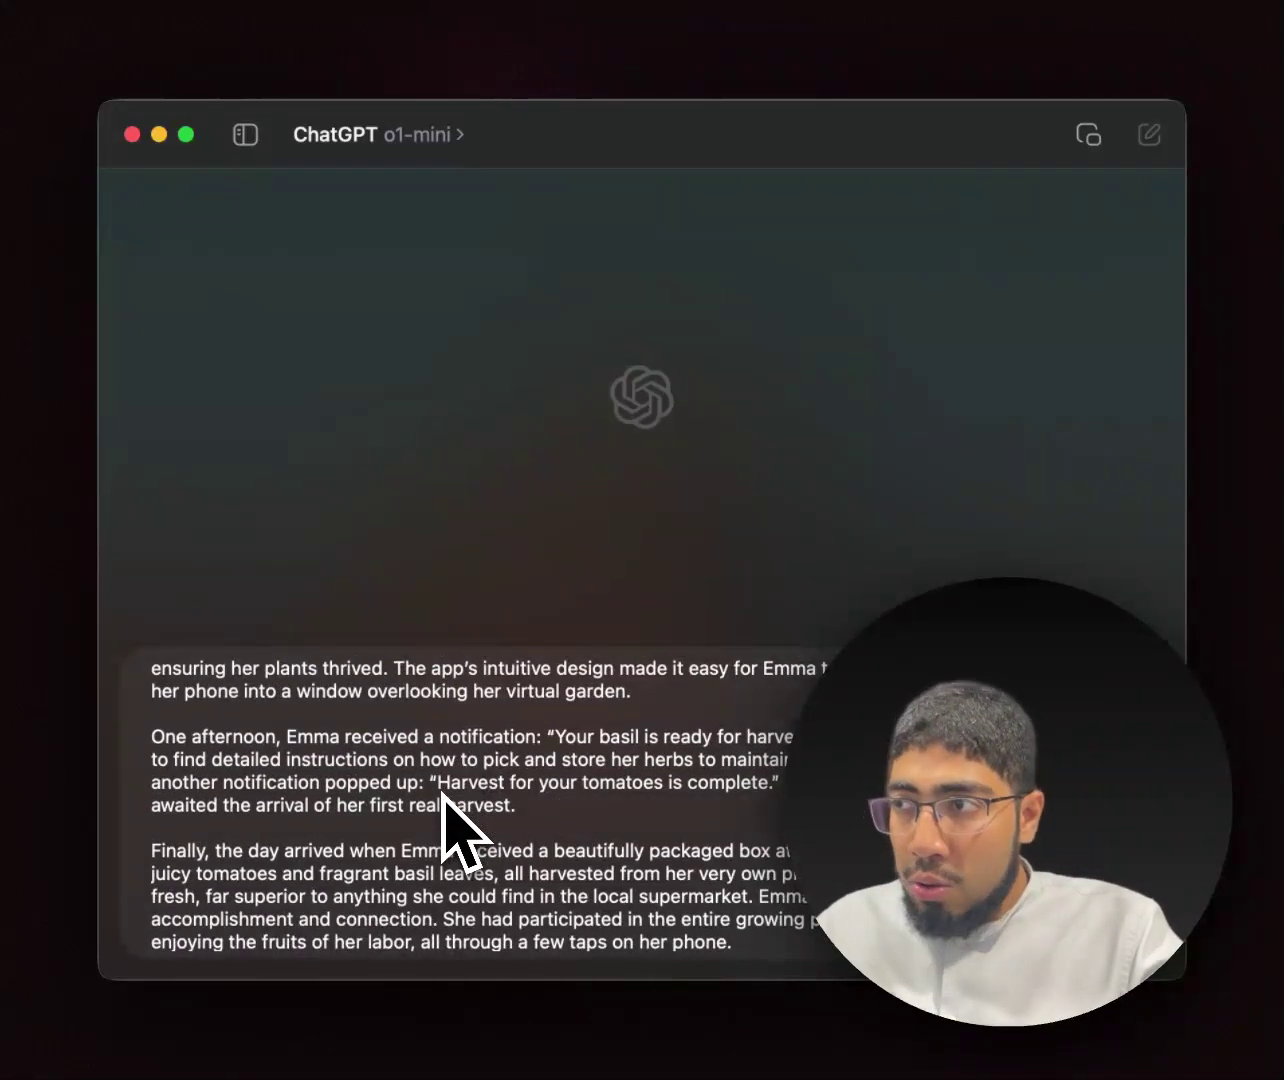
pyautogui.scroll(-12, 444, 801)
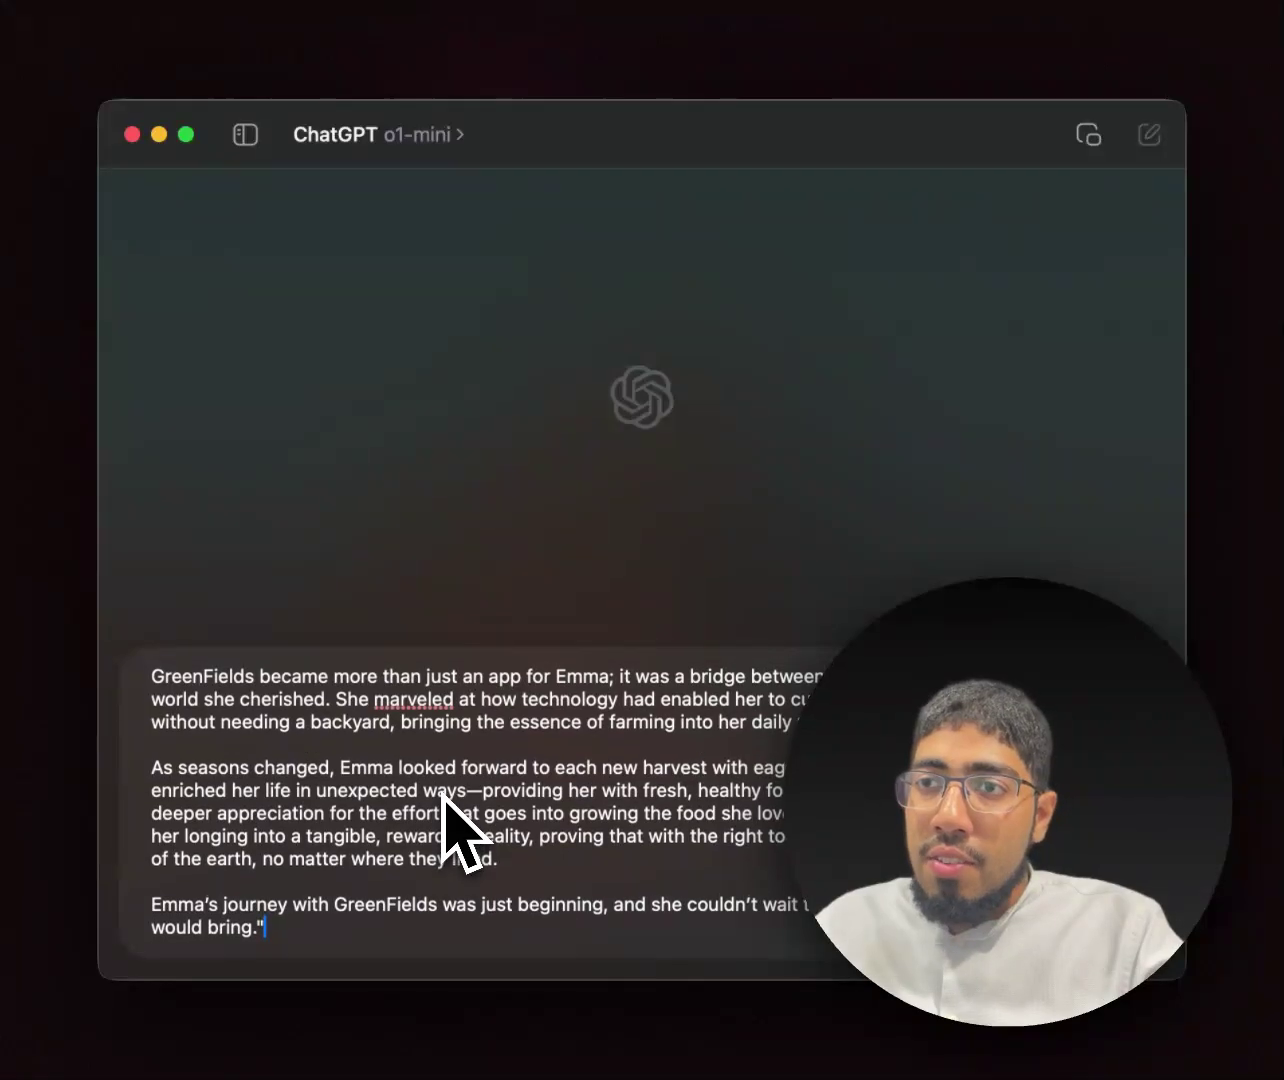
pyautogui.scroll(20, 443, 797)
pyautogui.scroll(-2, 443, 798)
pyautogui.scroll(2, 443, 797)
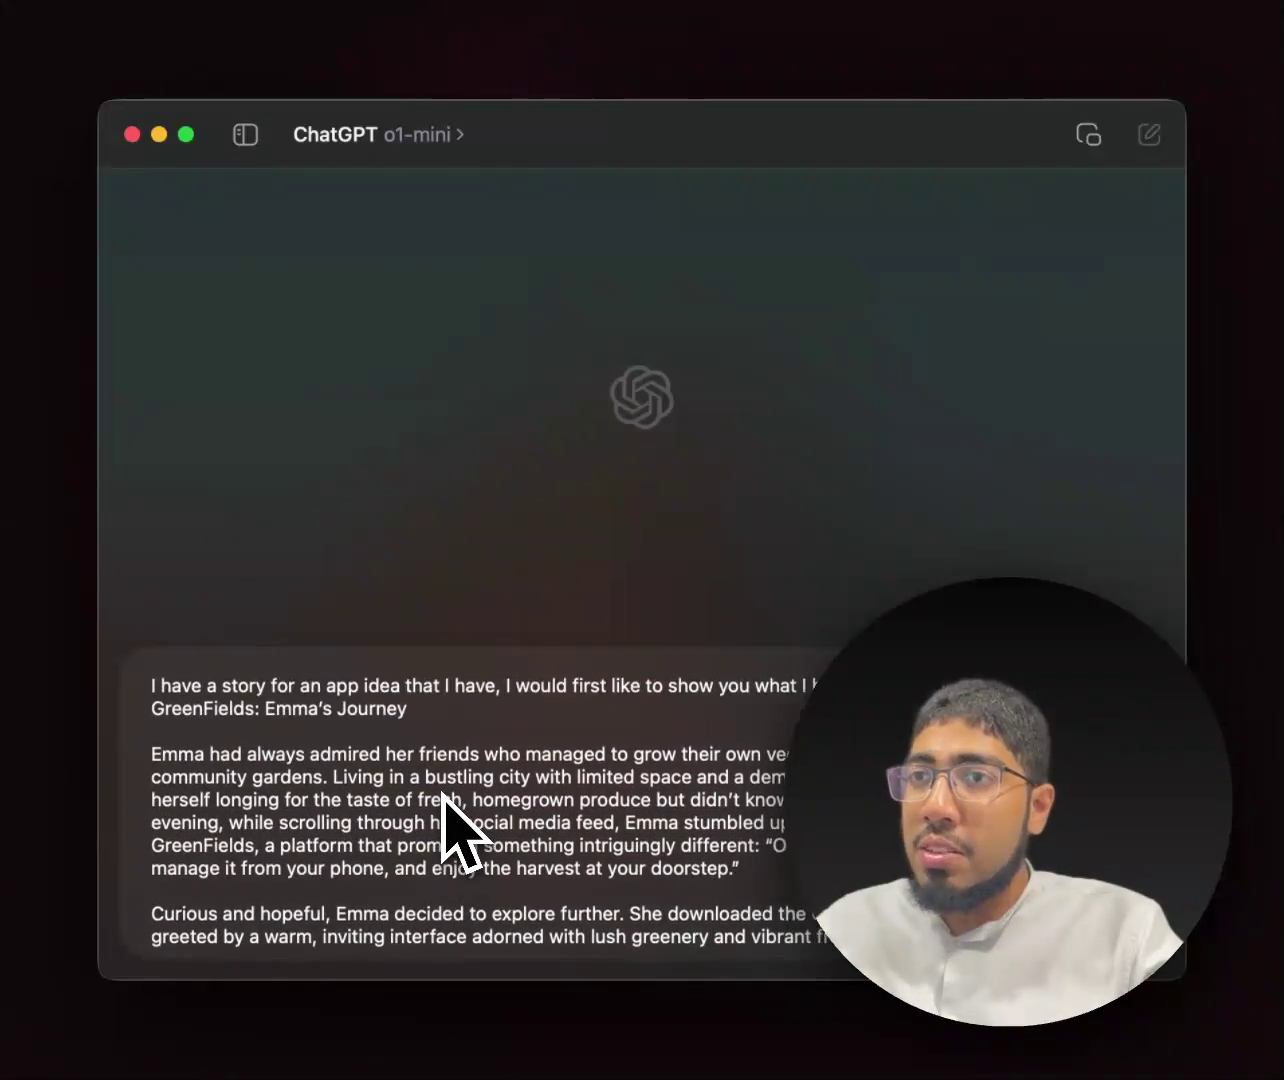
pyautogui.scroll(-1, 443, 797)
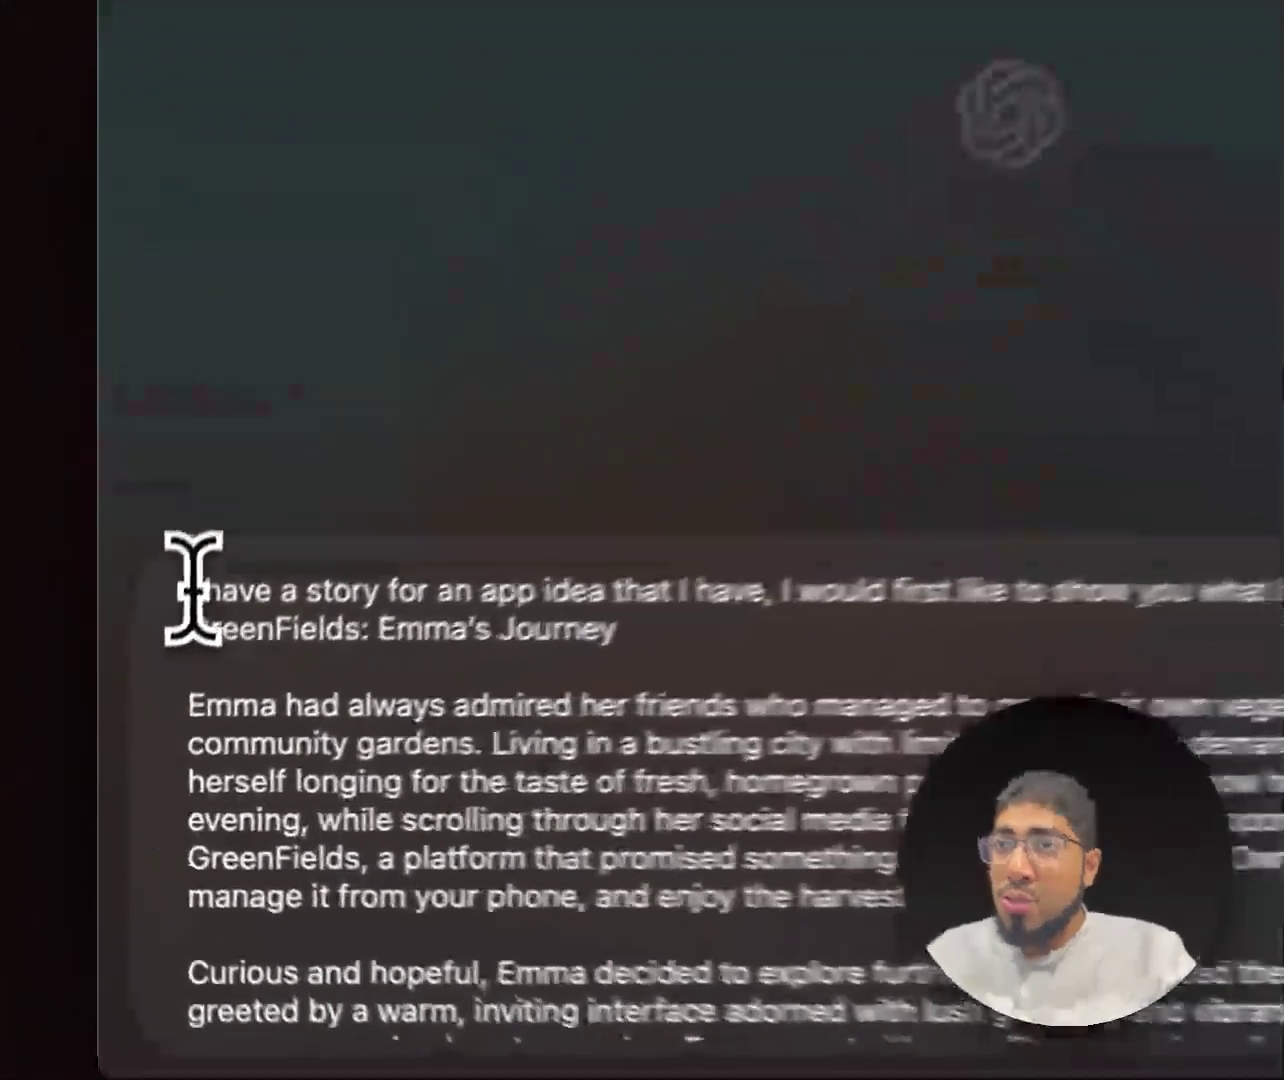
pyautogui.moveTo(151, 681); pyautogui.dragTo(415, 682)
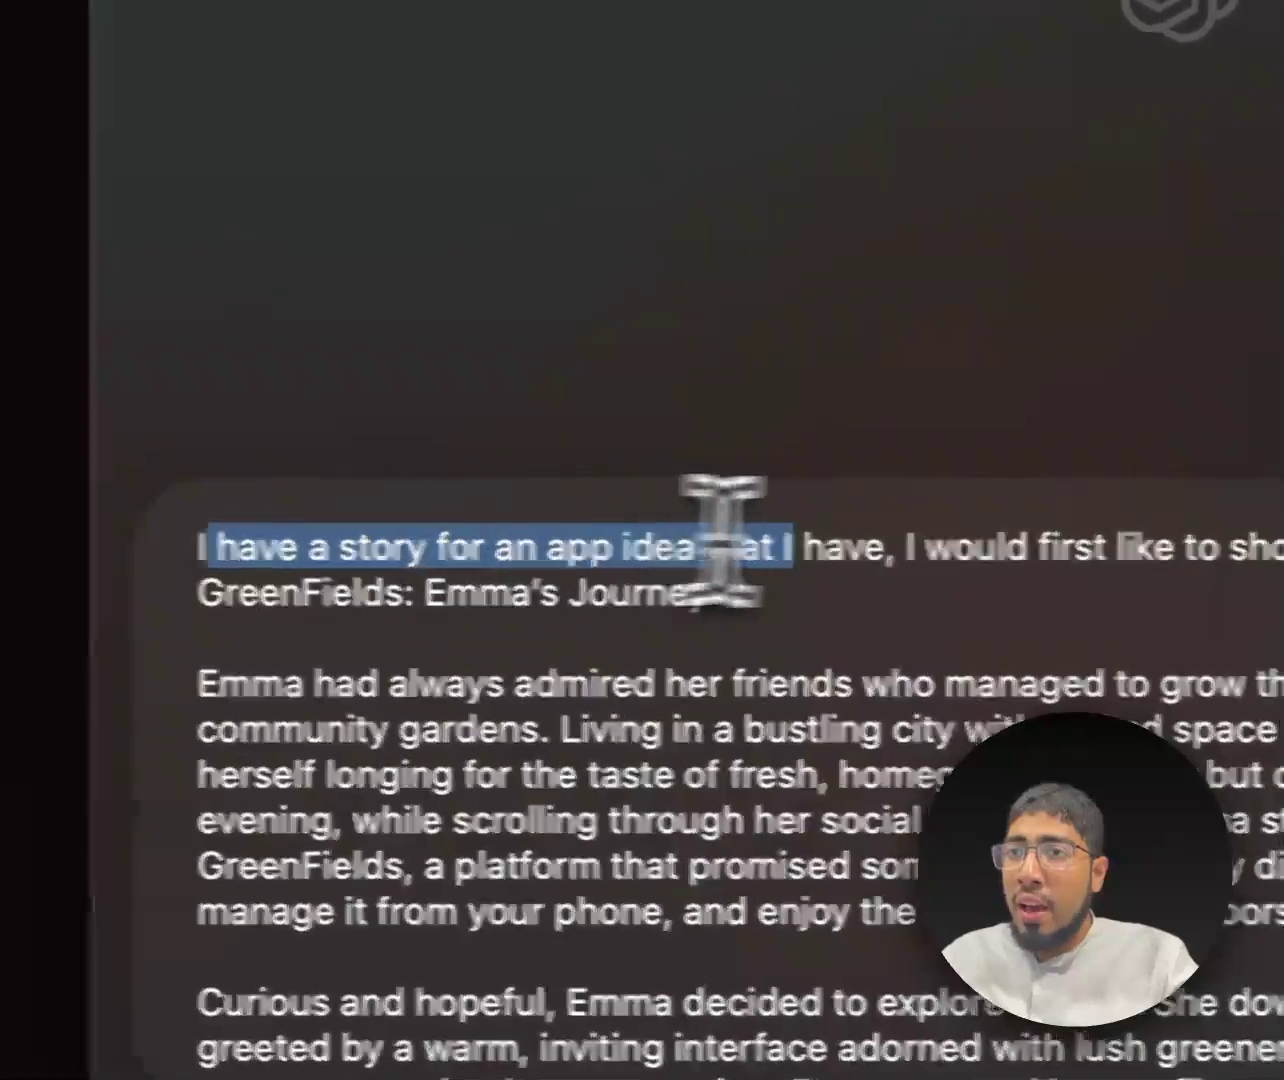
pyautogui.moveTo(722, 544)
pyautogui.mouseDown()
pyautogui.moveTo(545, 519)
pyautogui.moveTo(754, 524)
pyautogui.moveTo(720, 550)
pyautogui.mouseUp()
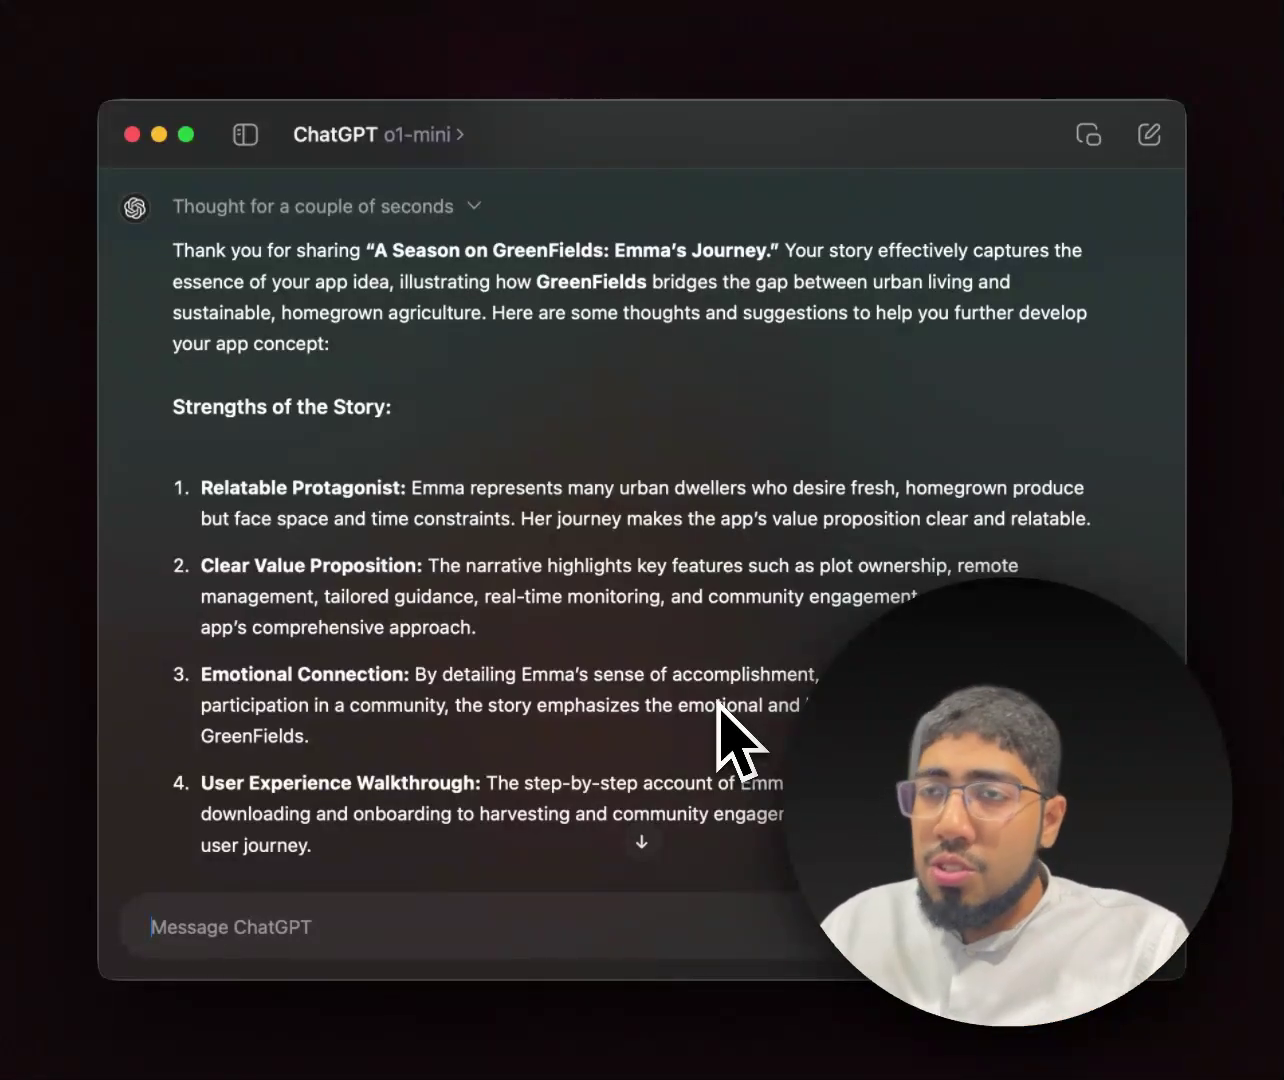
# Step: Begin a follow-up message with "Let's go into the implementation"
pyautogui.write("Let'")
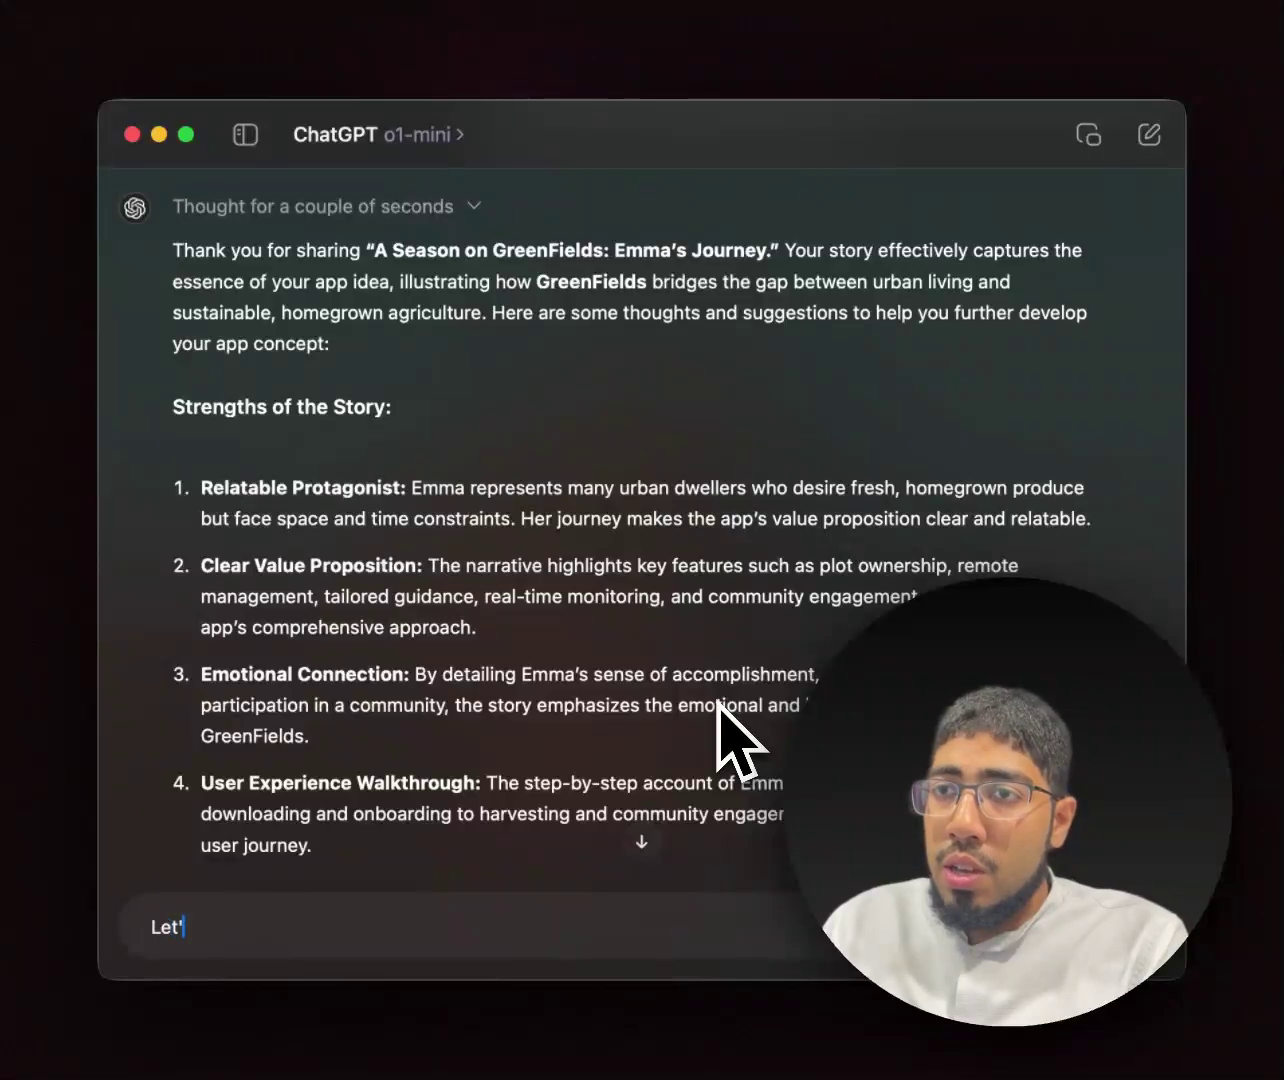
pyautogui.write('s go into')
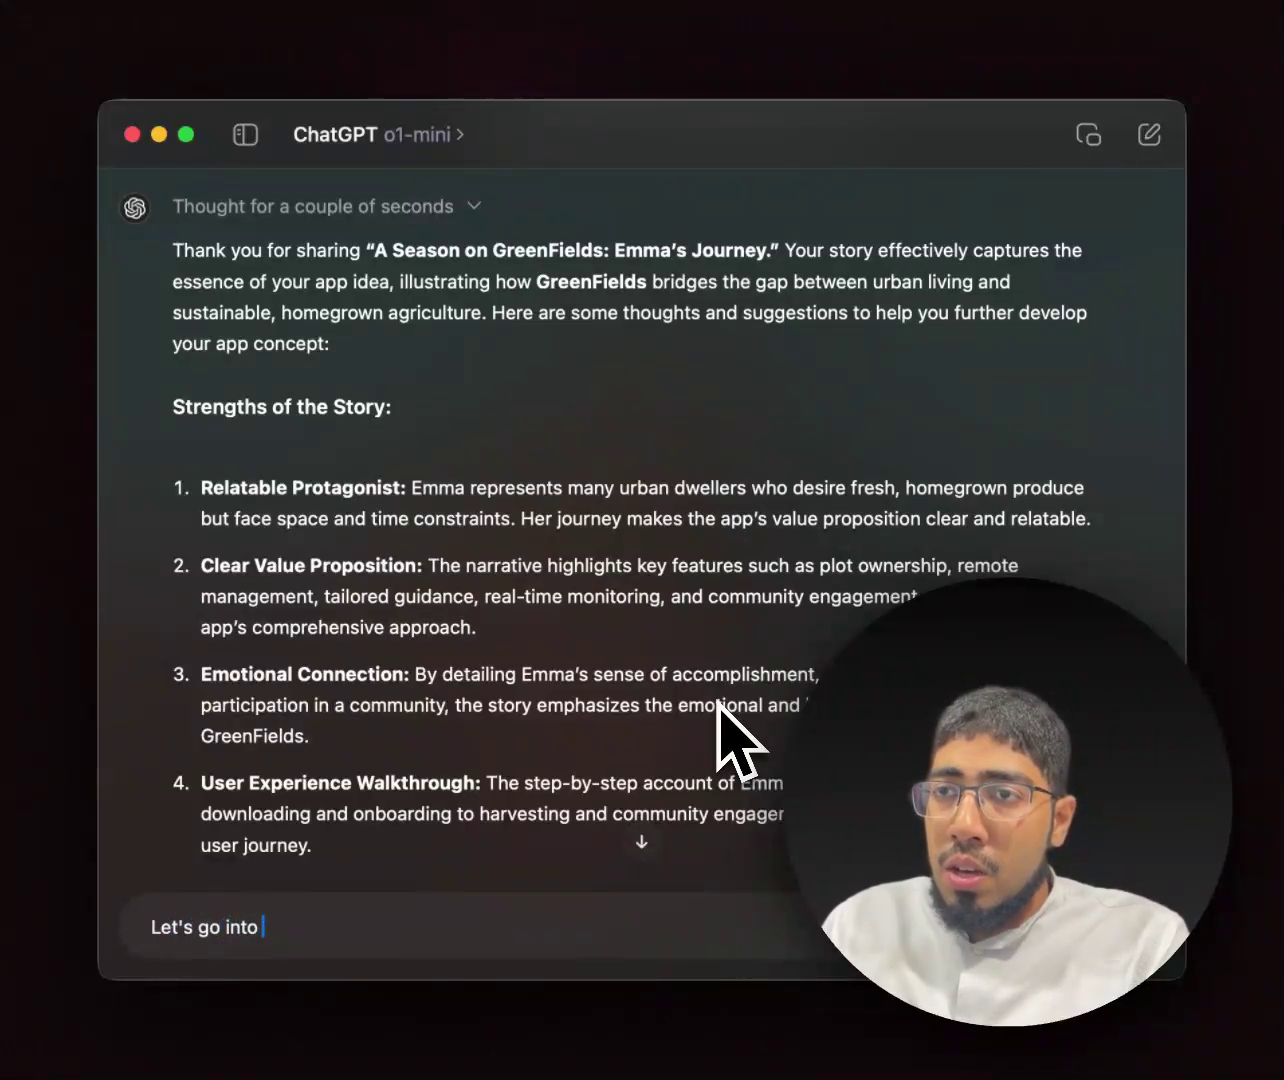
pyautogui.write(' the implementation')
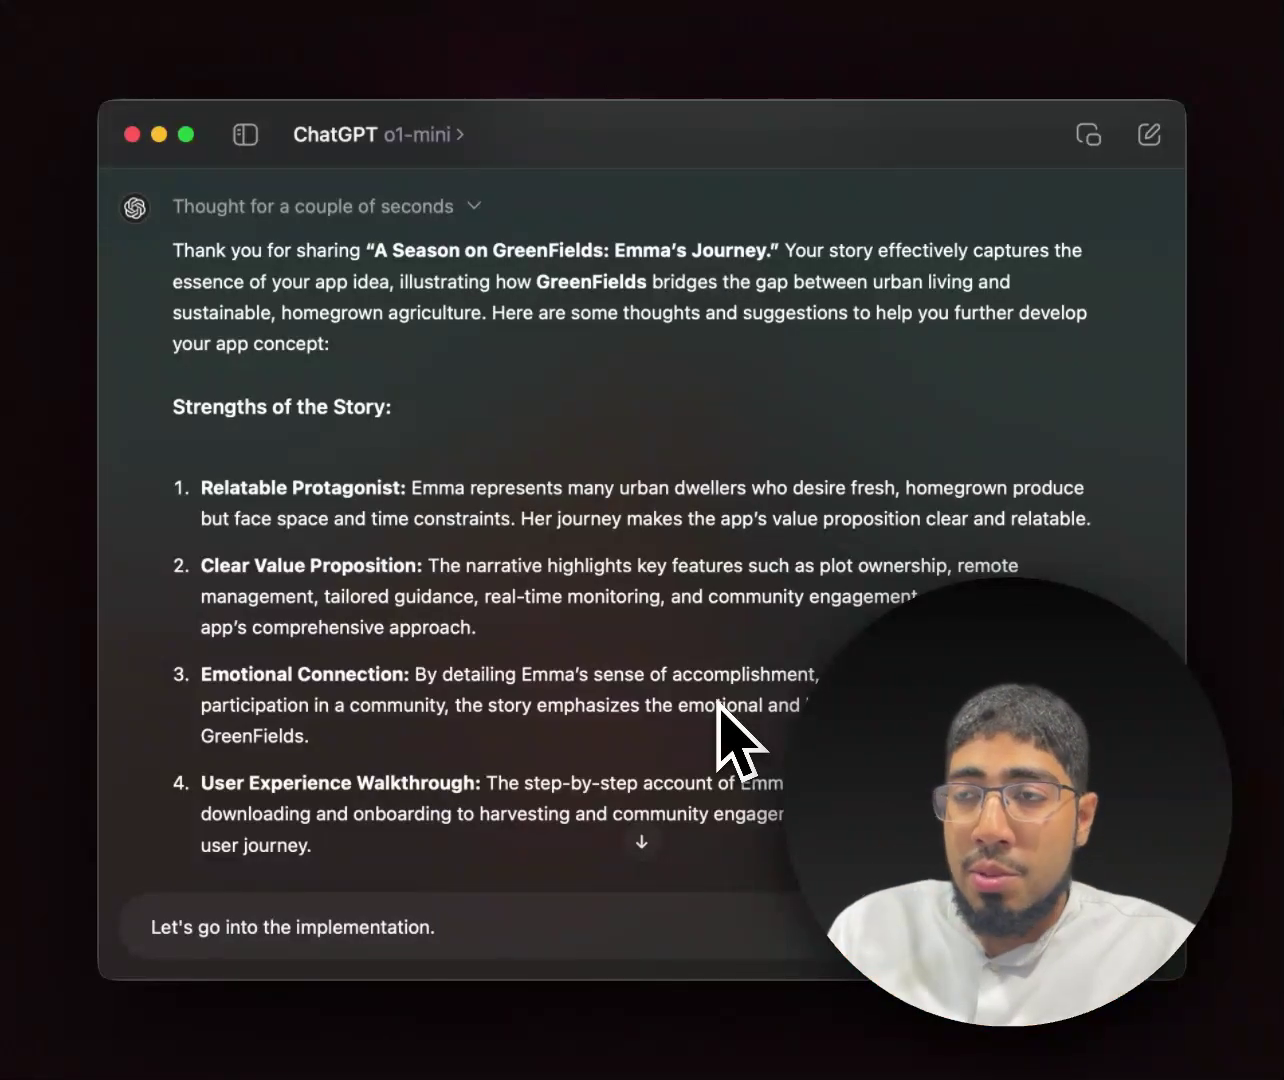
# Step: Add a second sentence asking to first settle the success metrics for turning the project into reality, and send the message
pyautogui.write('. LE')
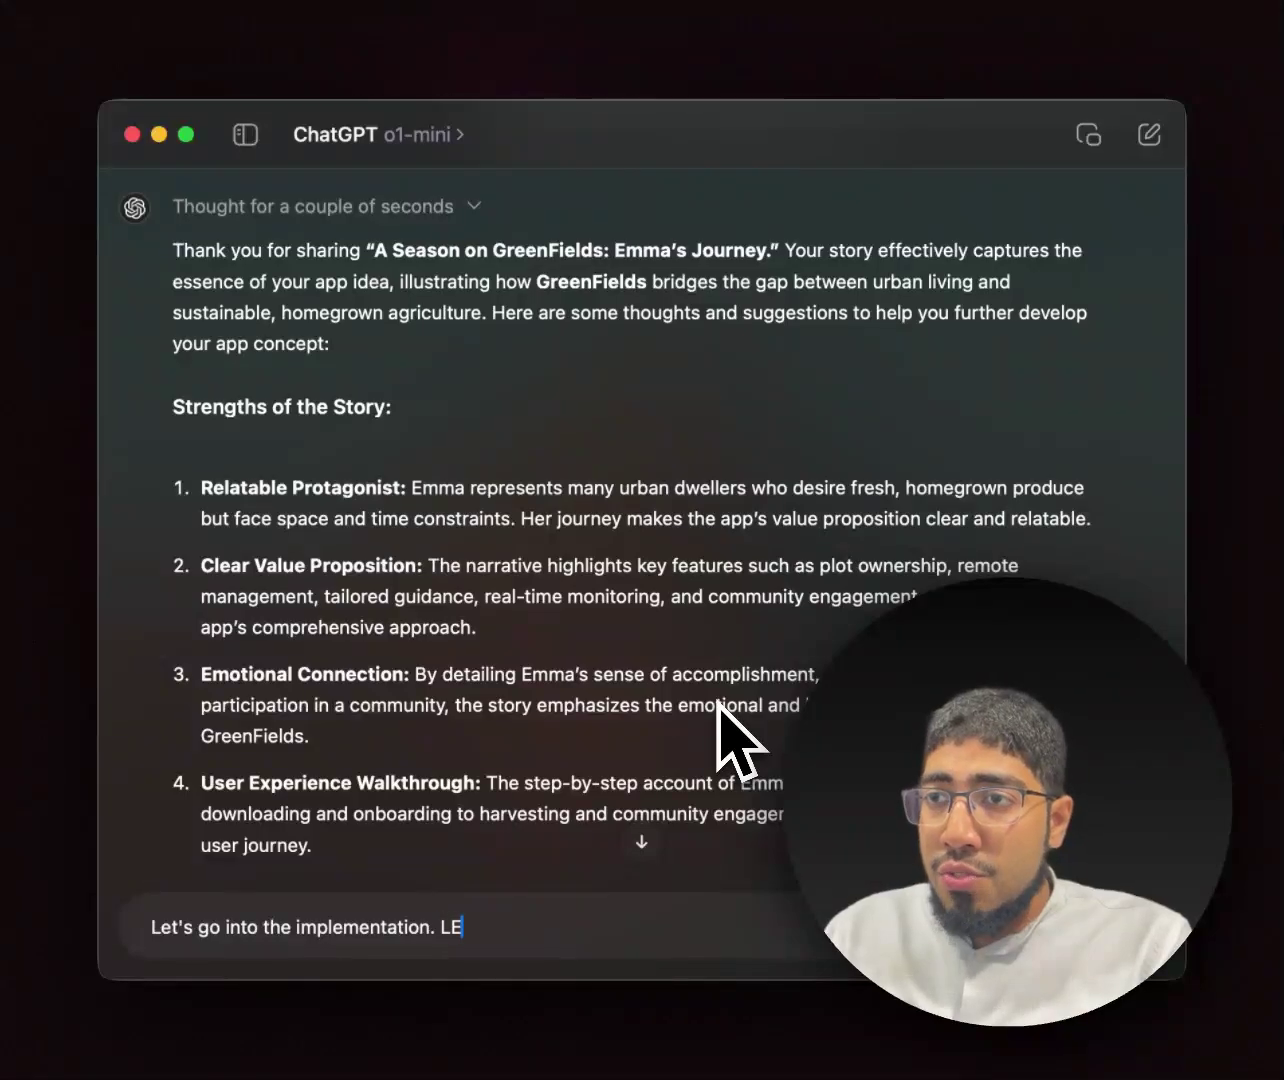
pyautogui.press('BackSpace')
pyautogui.write("et's")
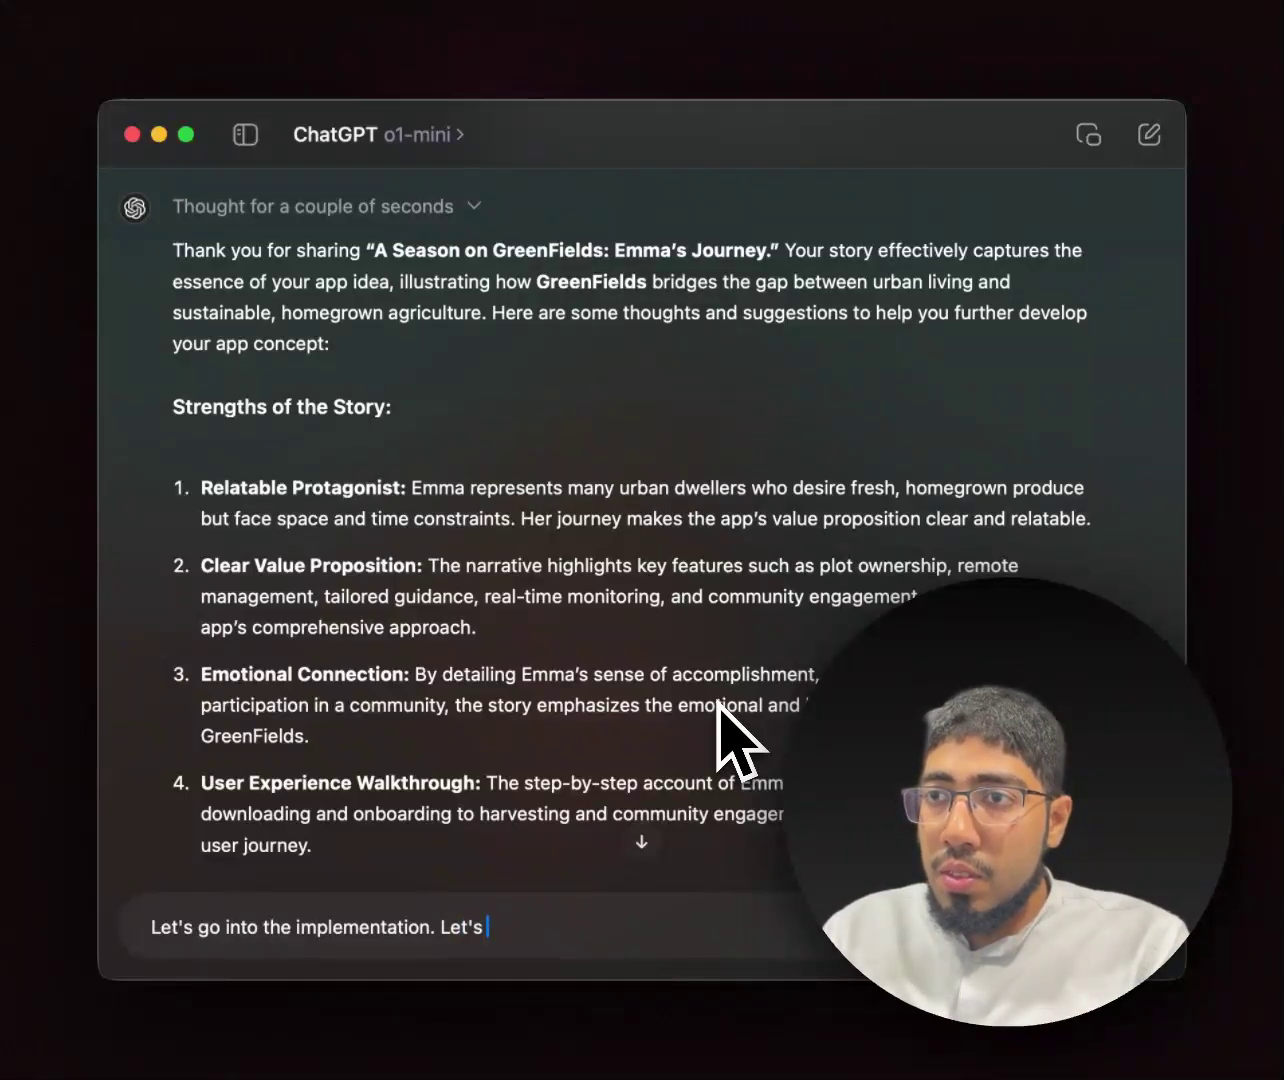
pyautogui.write(' first settkle')
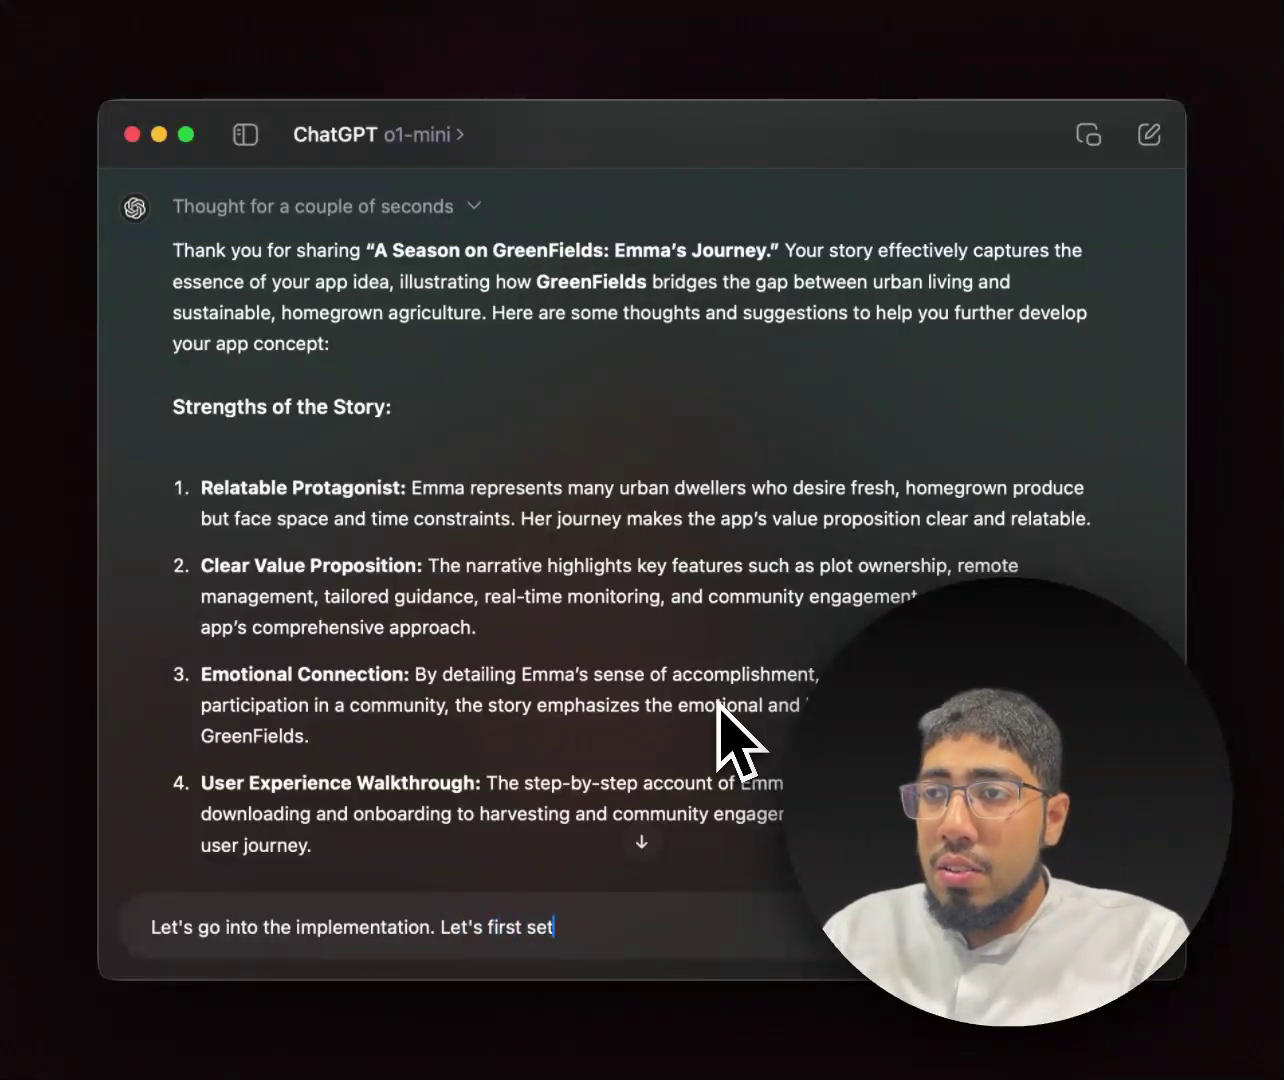
pyautogui.press('BackSpace')
pyautogui.press('BackSpace')
pyautogui.press('BackSpace')
pyautogui.write('le ')
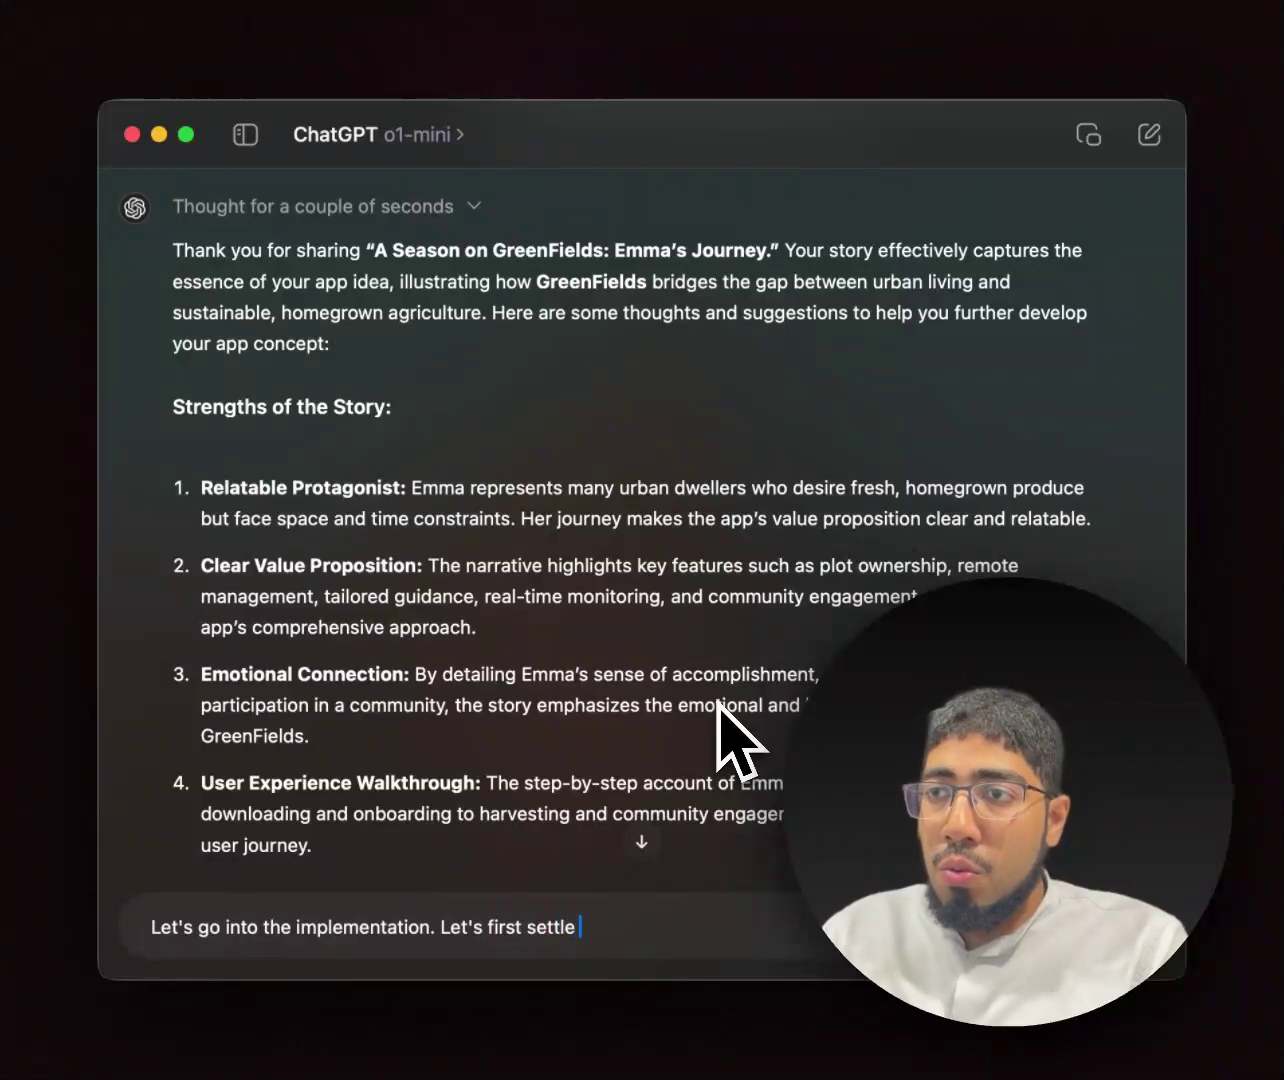
pyautogui.write('what would ')
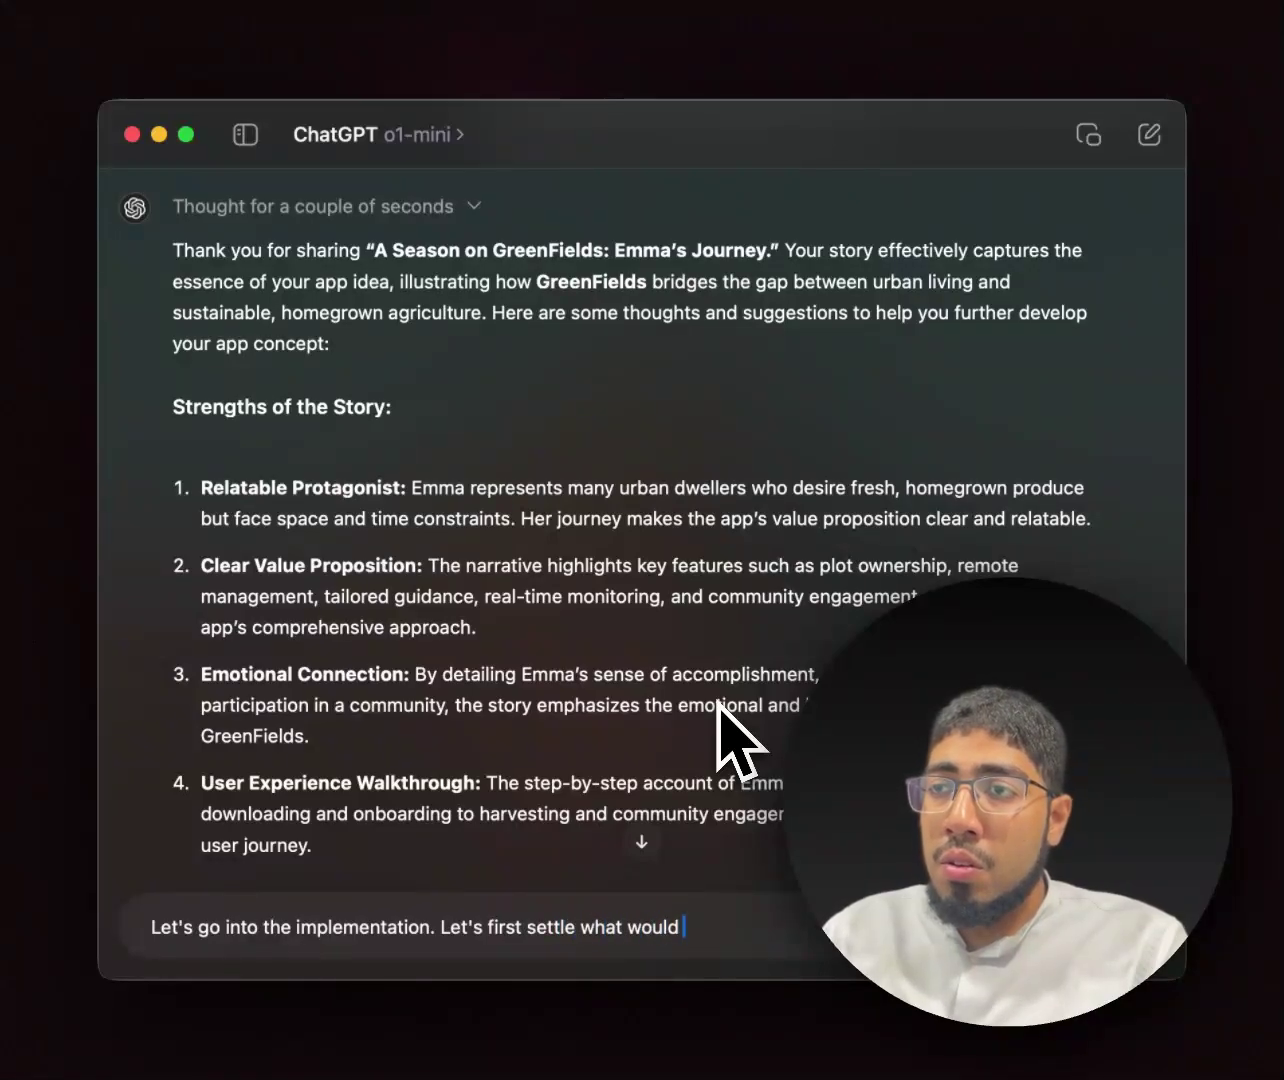
pyautogui.write('the success me')
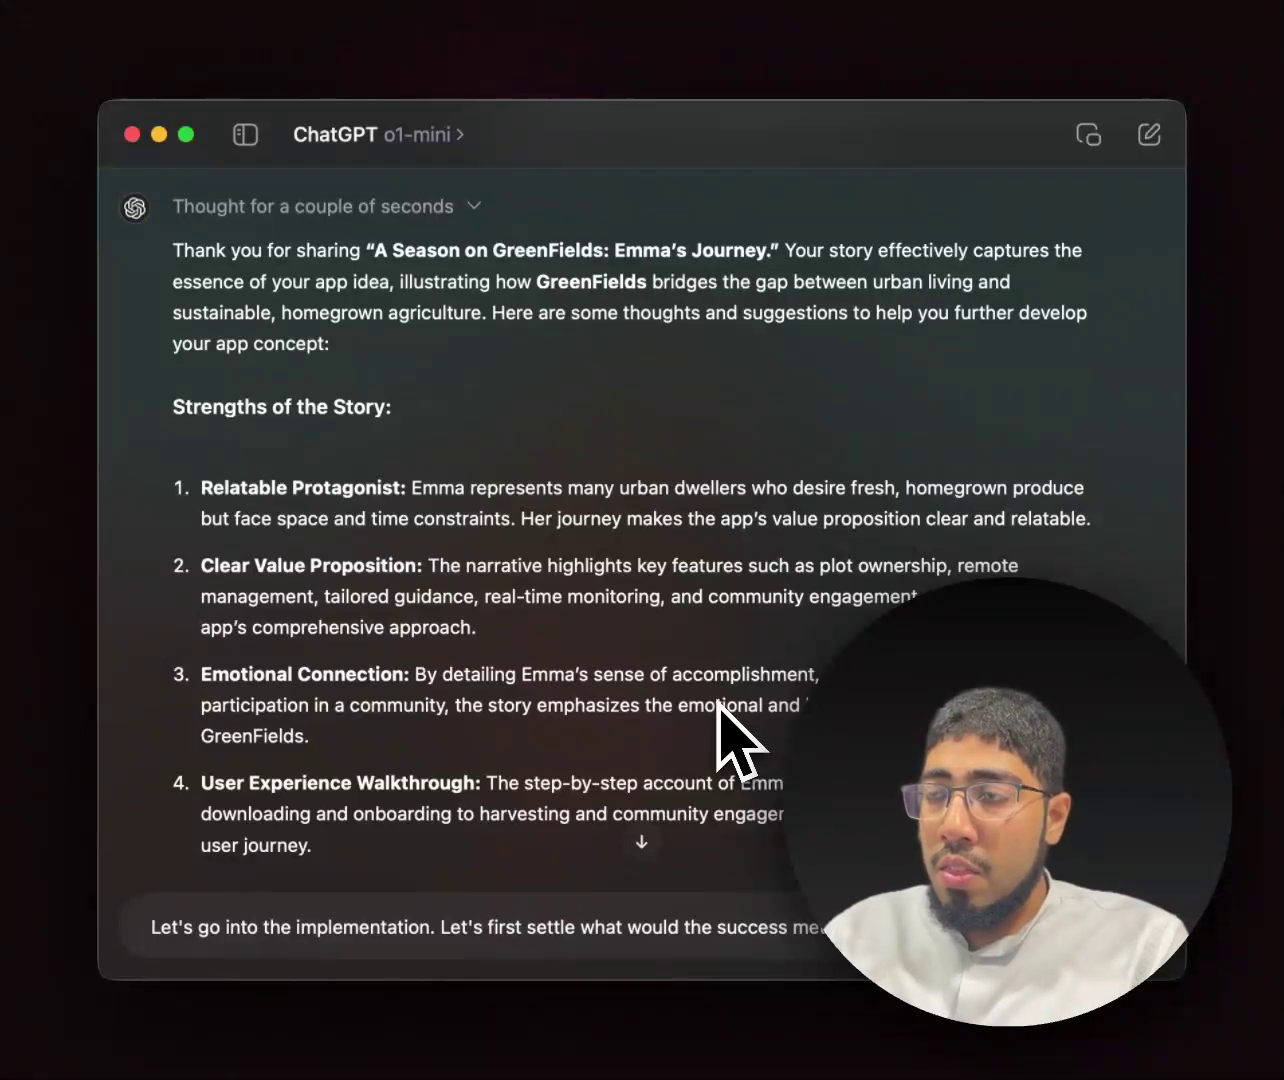
pyautogui.write('project into reality.')
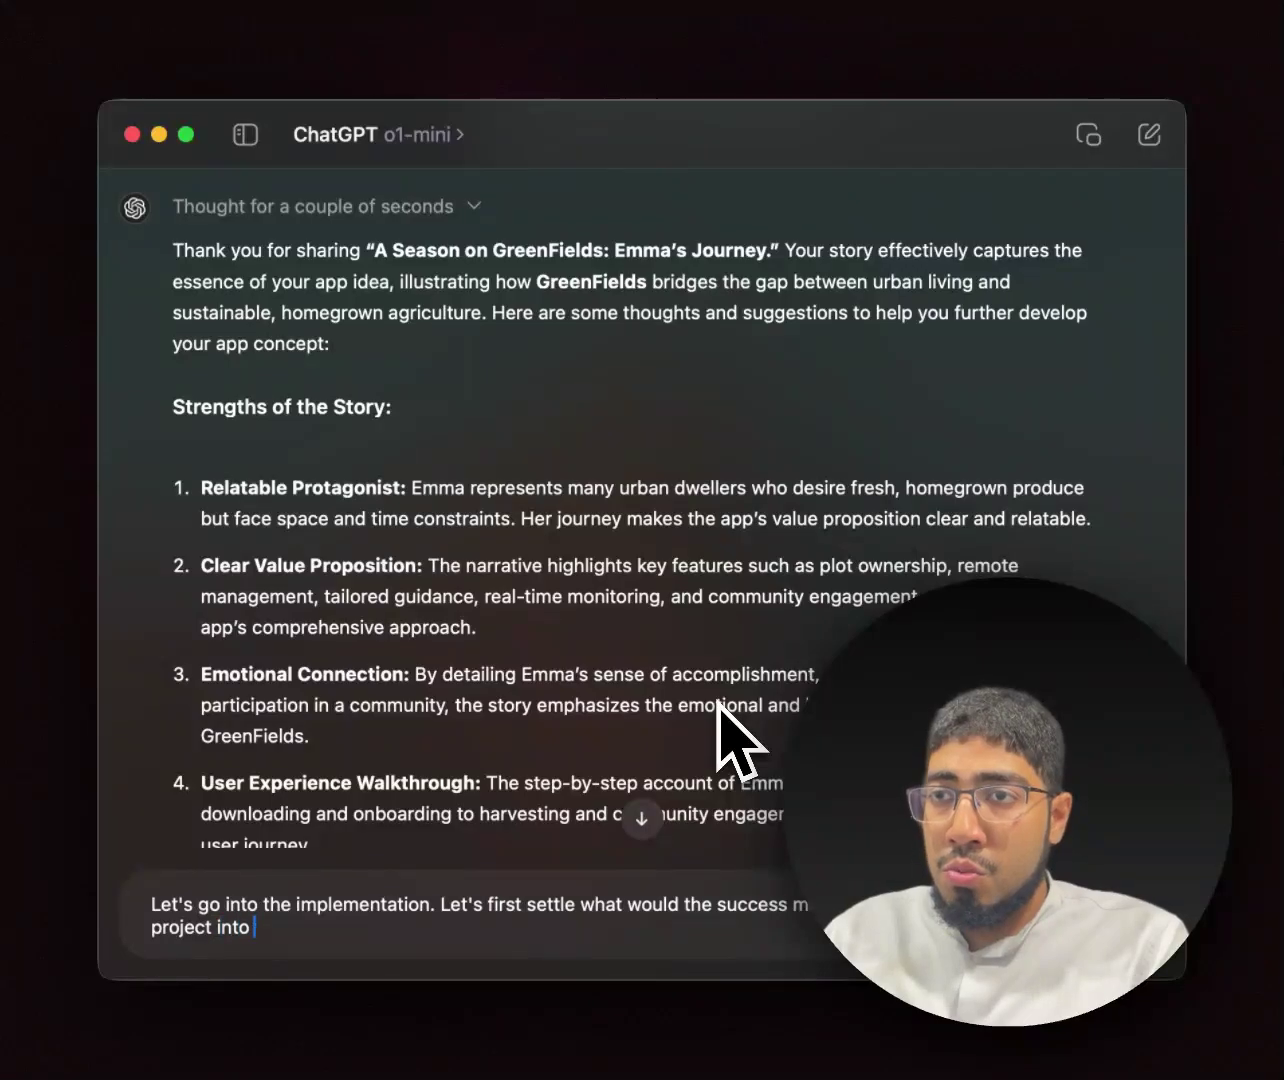
pyautogui.press('Return')
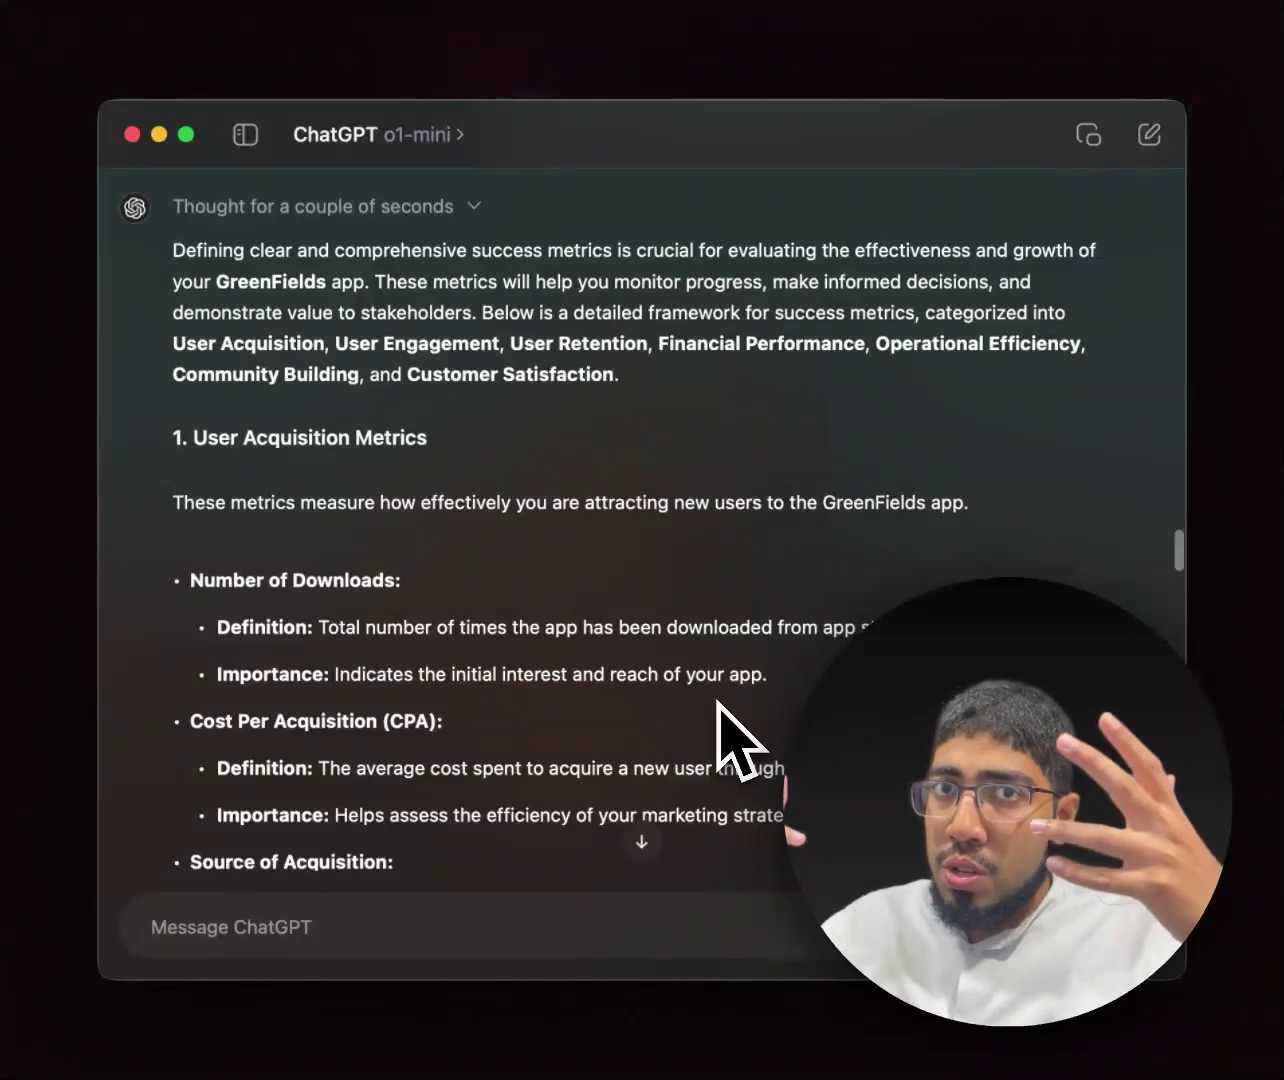
# Step: Examine the success metrics answer by category, through to the example metrics dashboard table and conclusion
pyautogui.scroll(-3, 548, 700)
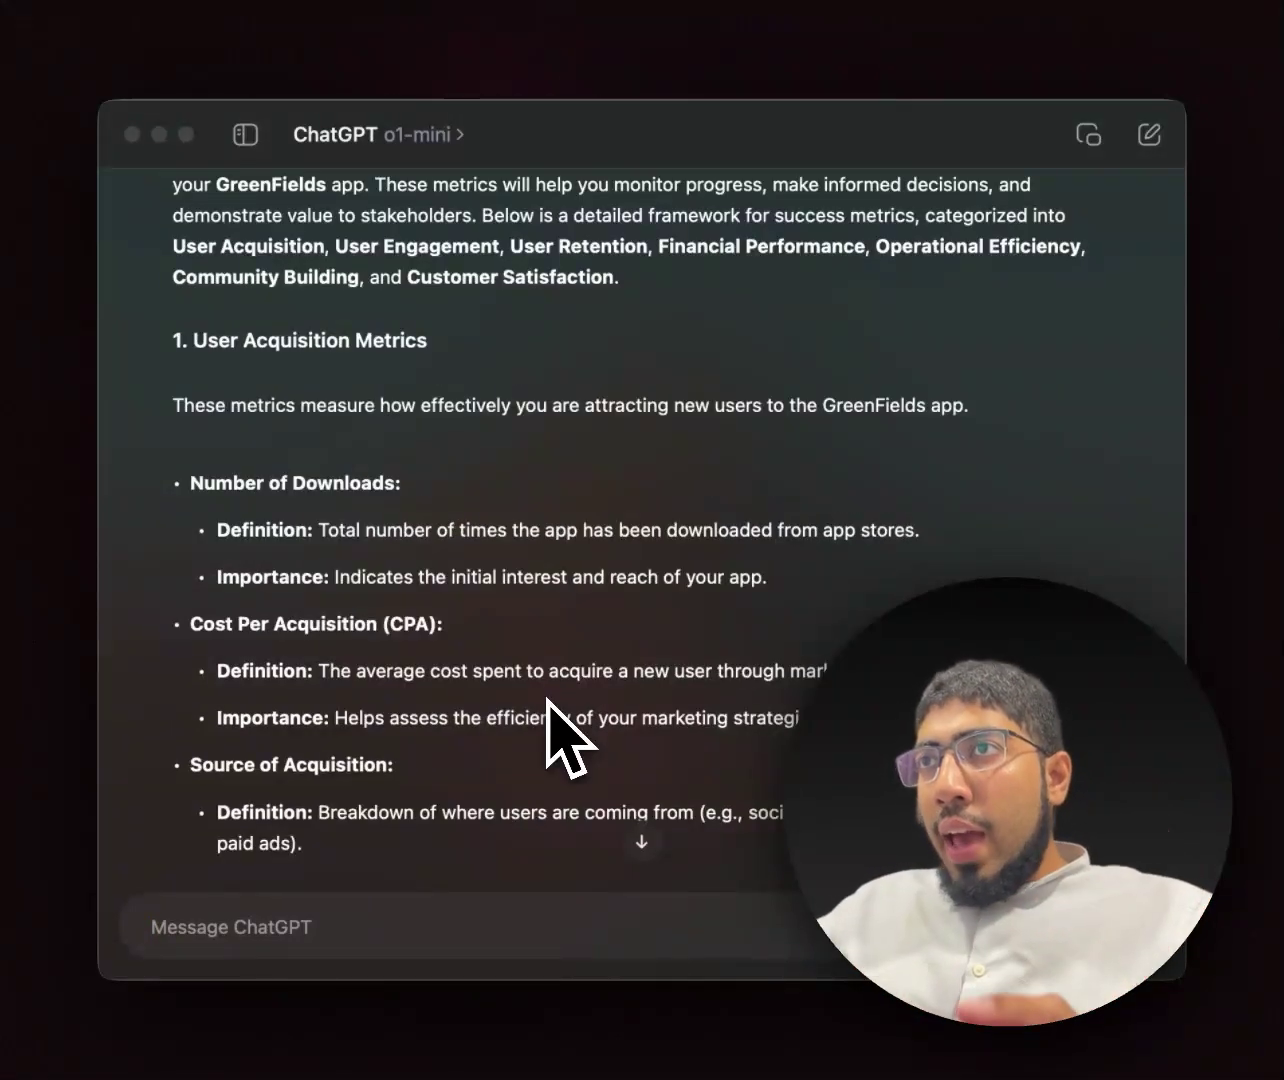
pyautogui.scroll(3, 547, 701)
pyautogui.scroll(-8, 547, 700)
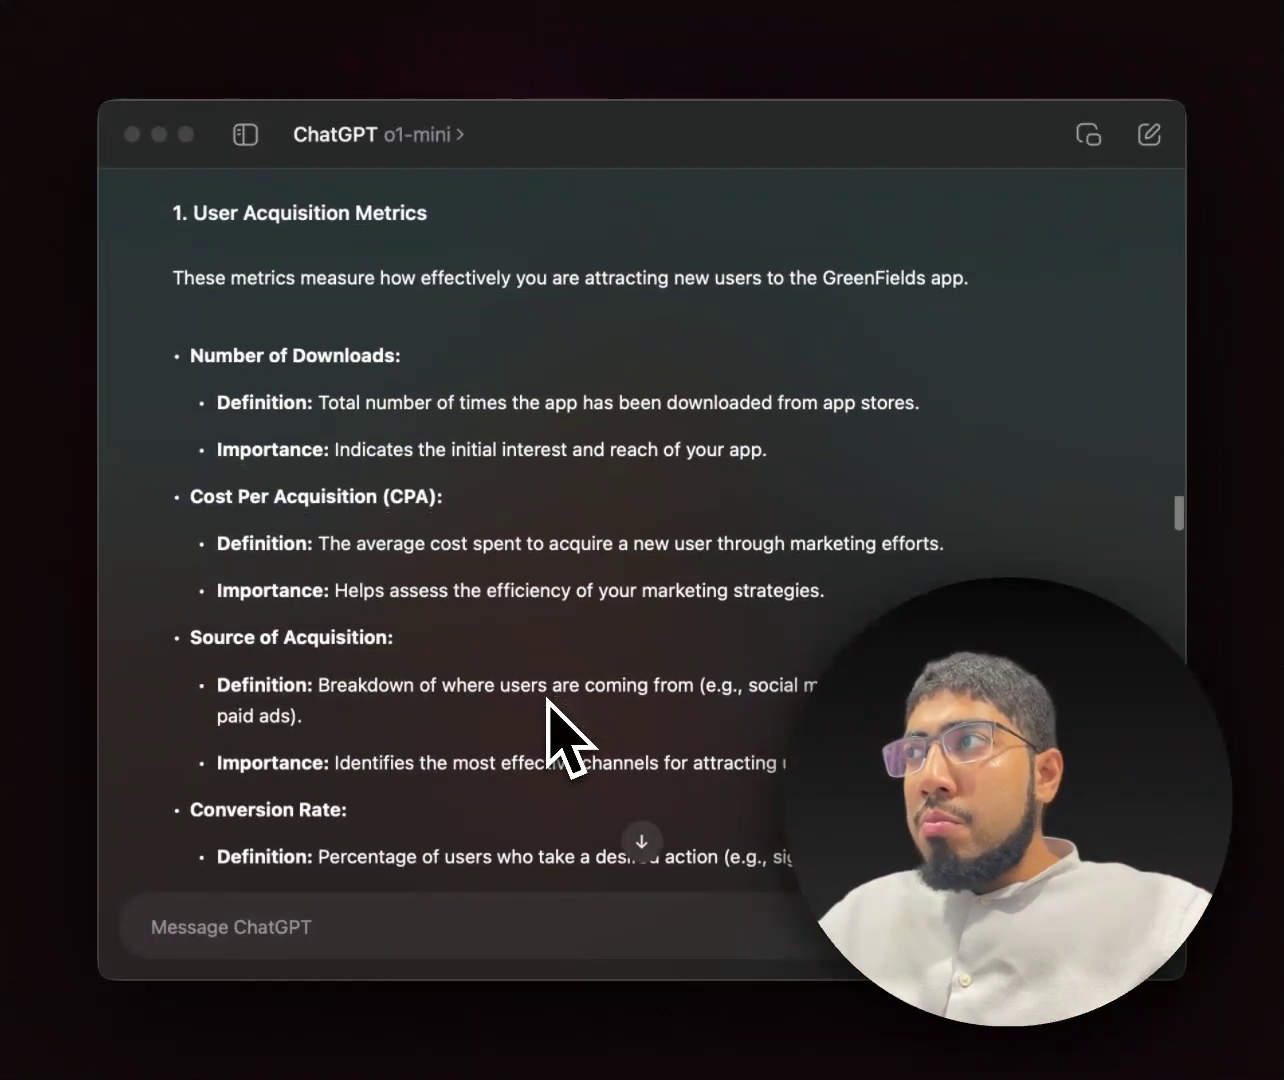
pyautogui.scroll(-9, 548, 700)
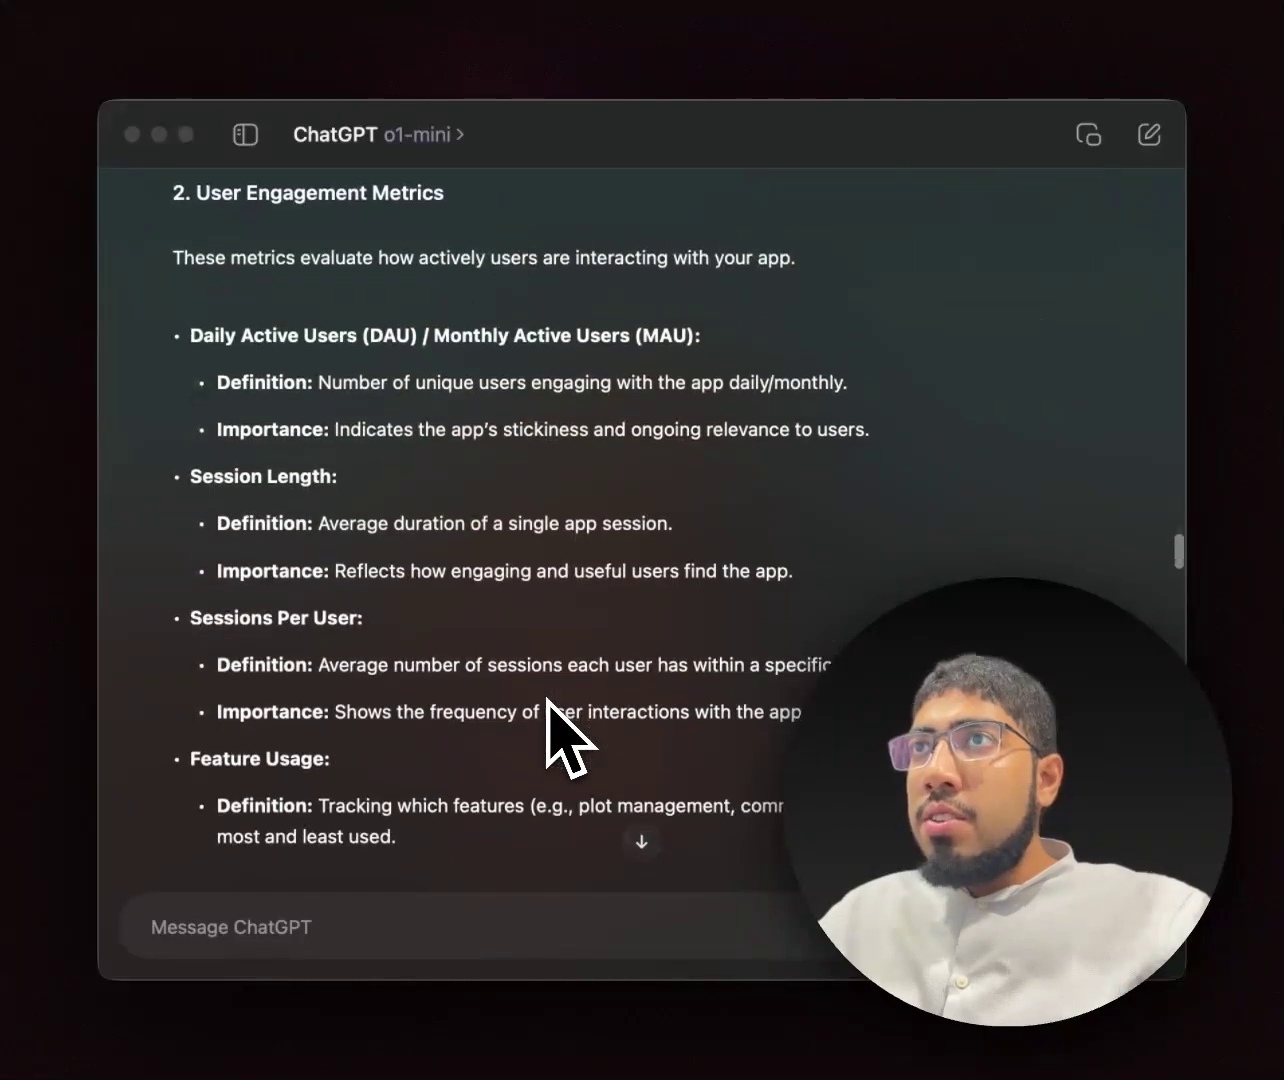
pyautogui.scroll(-20, 549, 703)
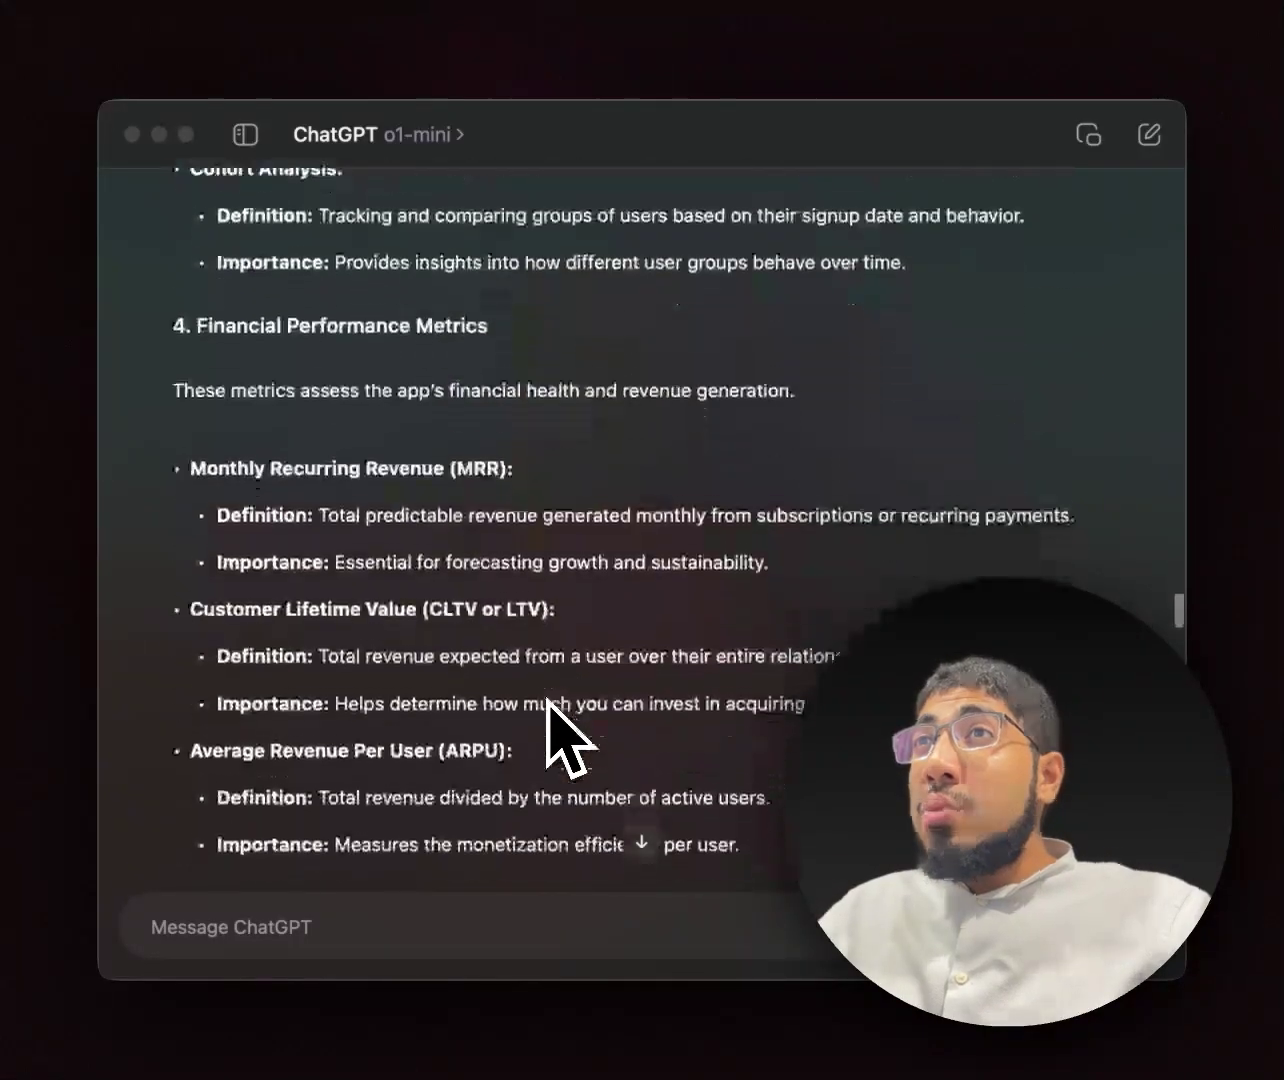
pyautogui.scroll(-5, 548, 700)
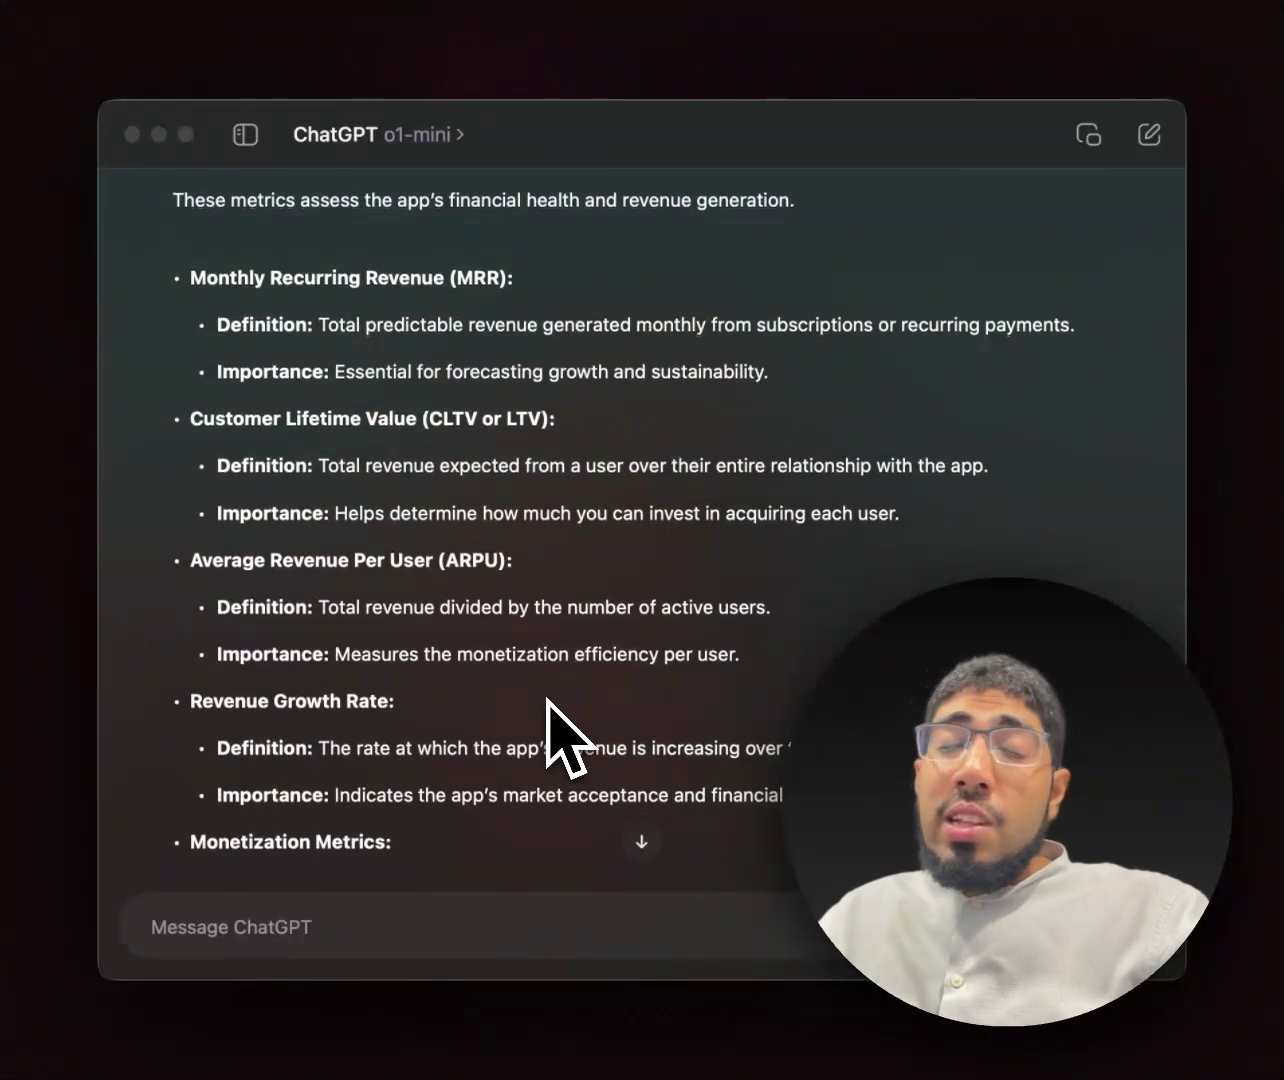
pyautogui.scroll(-20, 565, 737)
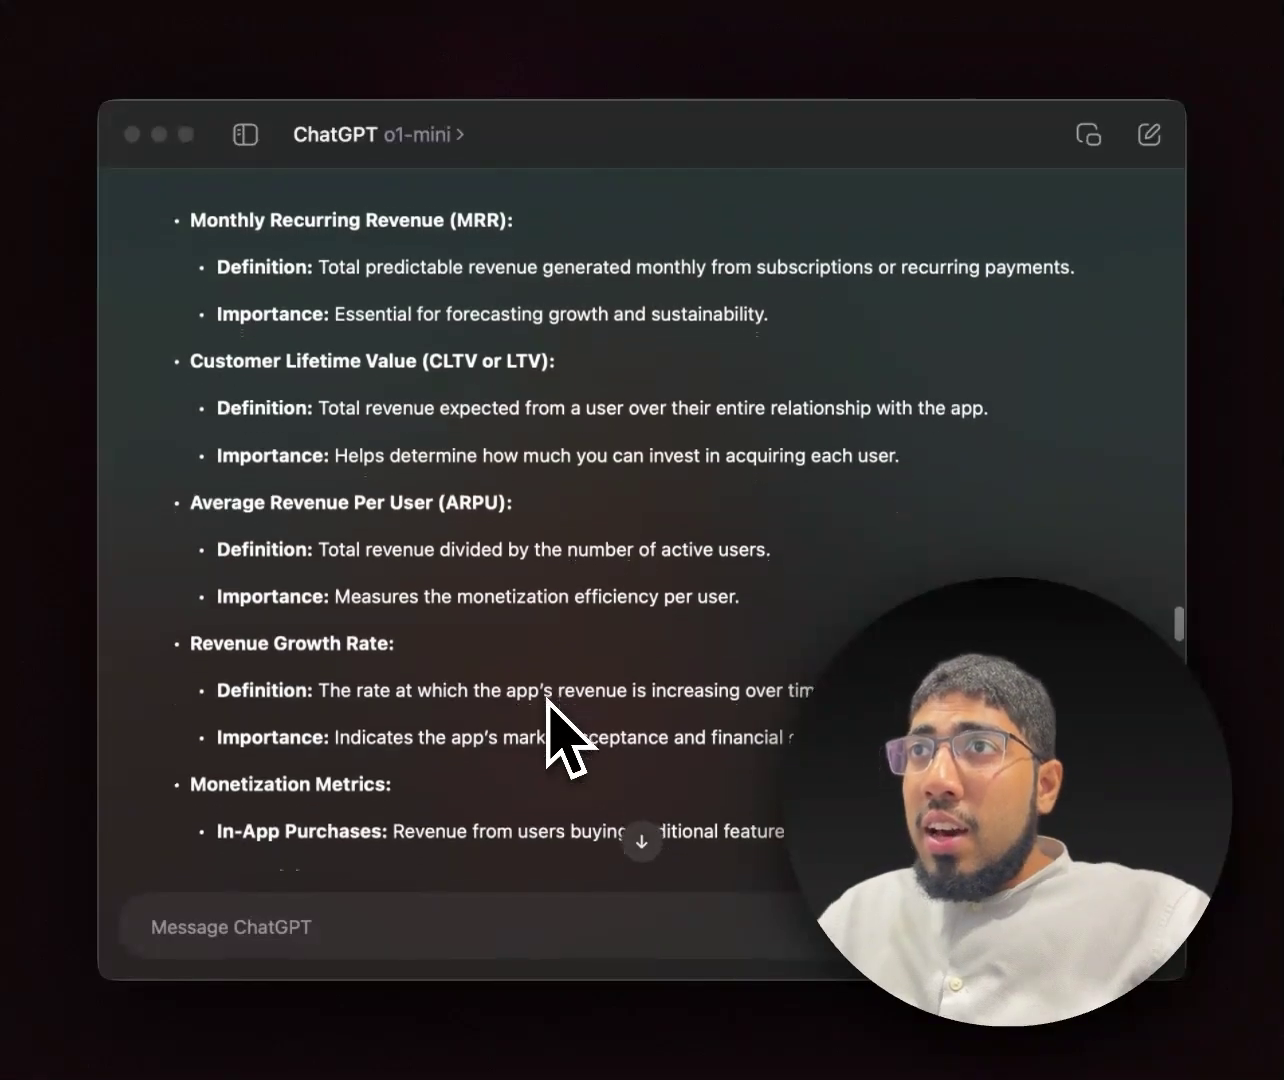
pyautogui.scroll(-20, 549, 703)
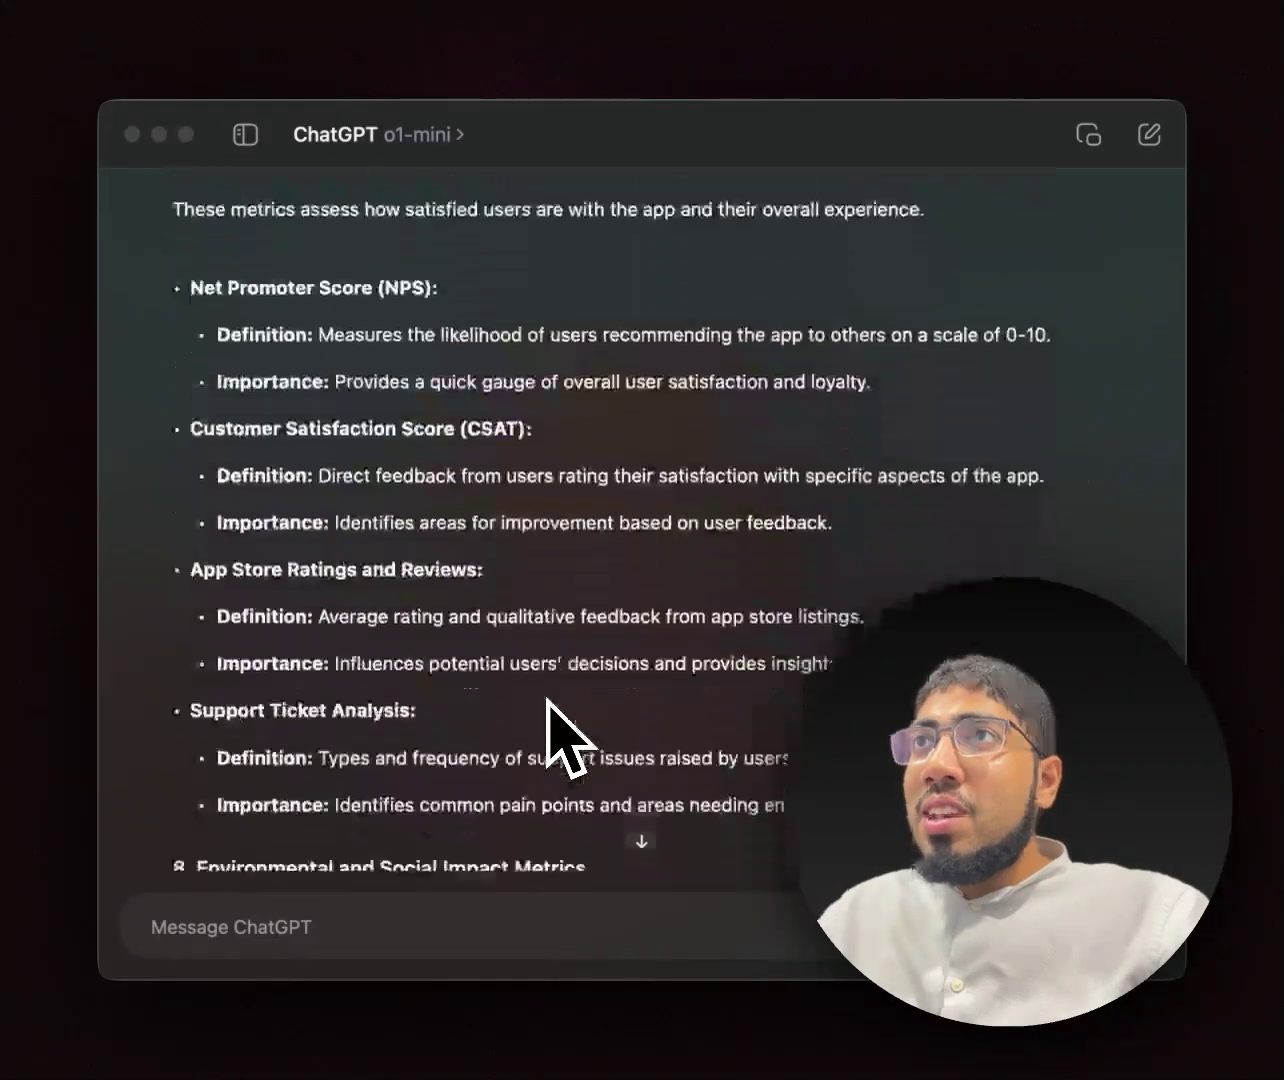
pyautogui.scroll(-20, 548, 700)
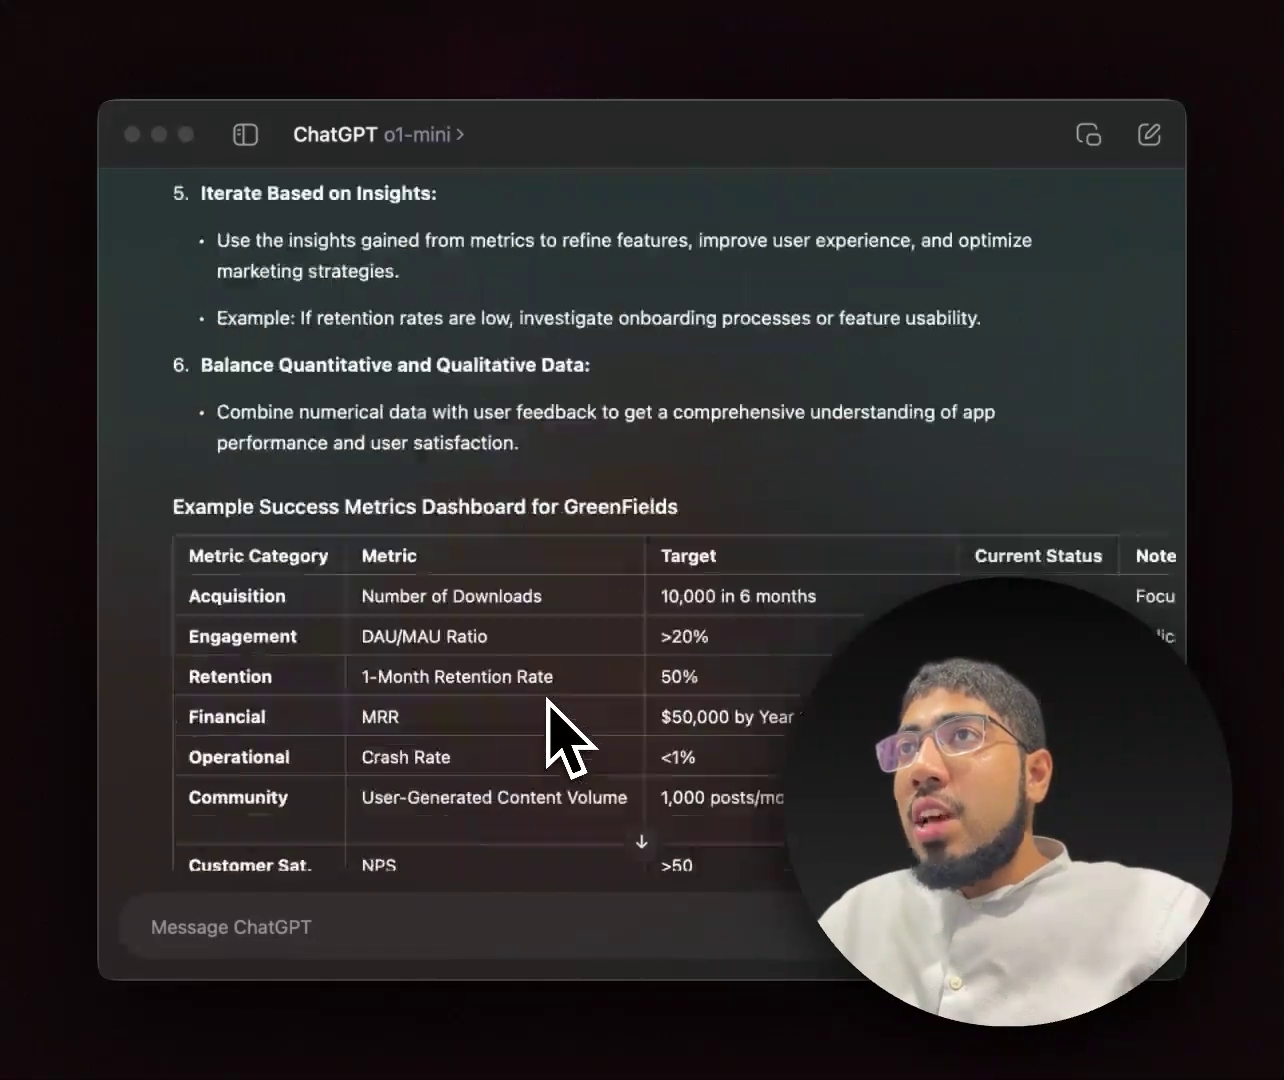
pyautogui.scroll(15, 548, 700)
pyautogui.scroll(-10, 550, 705)
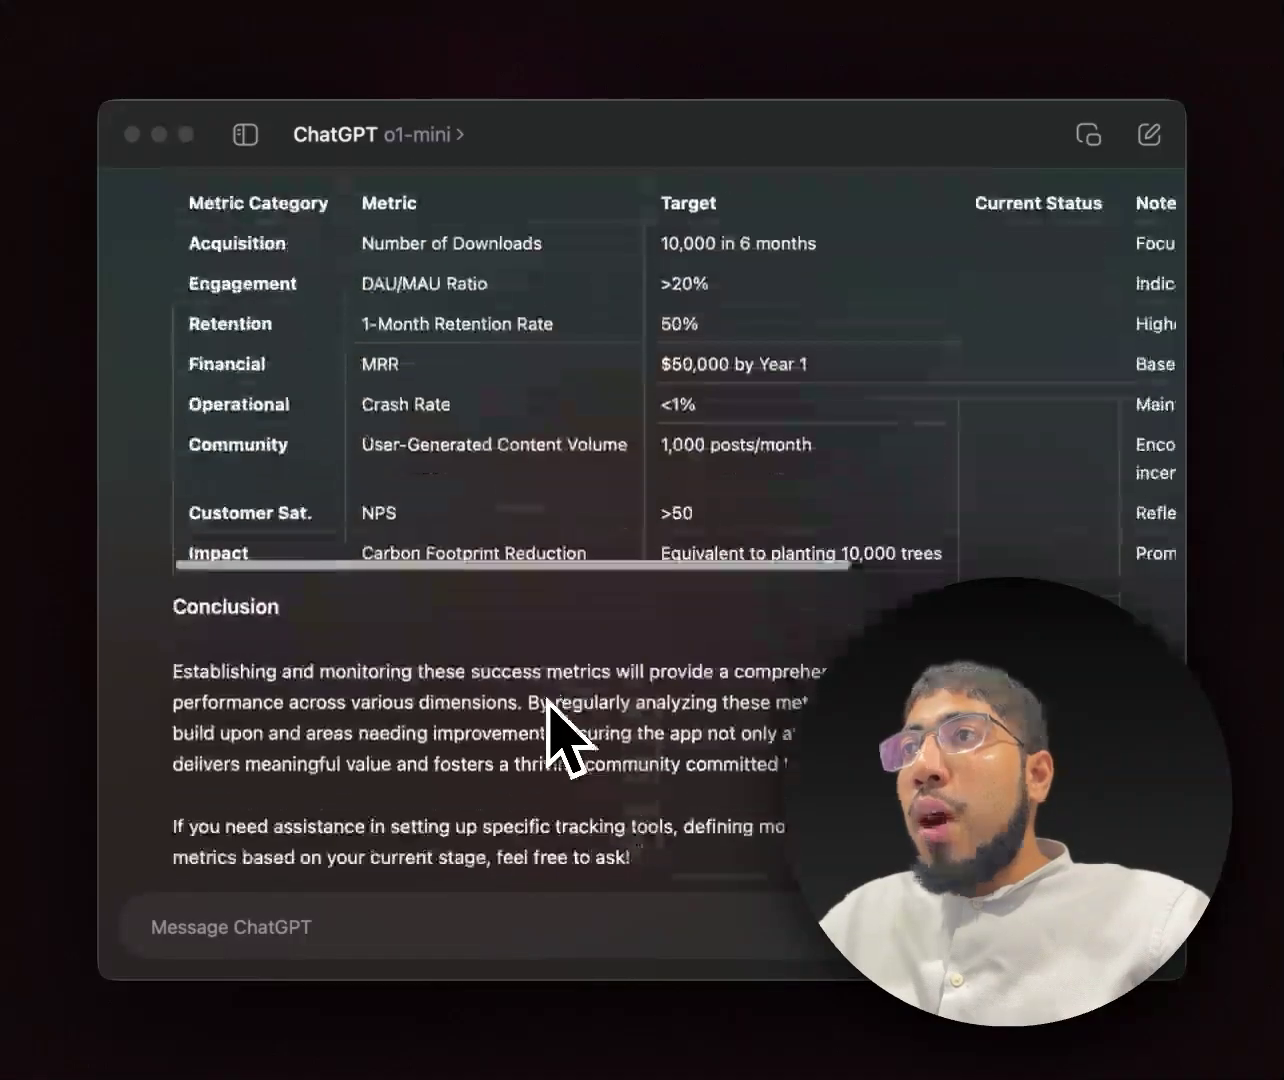
pyautogui.scroll(5, 565, 474)
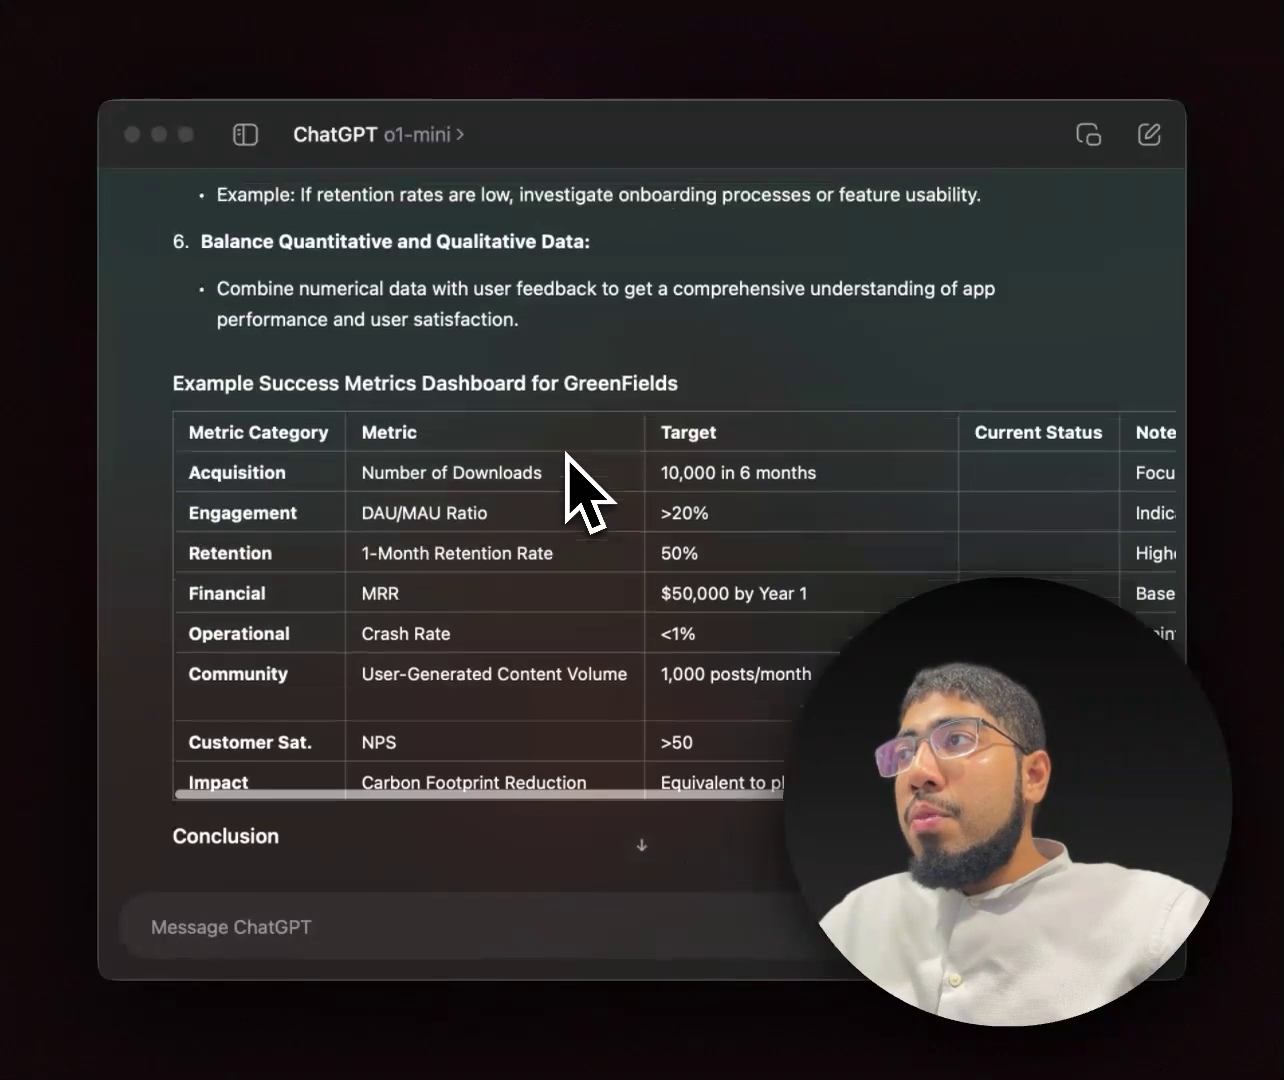
pyautogui.hscroll(5, 645, 580)
pyautogui.hscroll(-5, 648, 580)
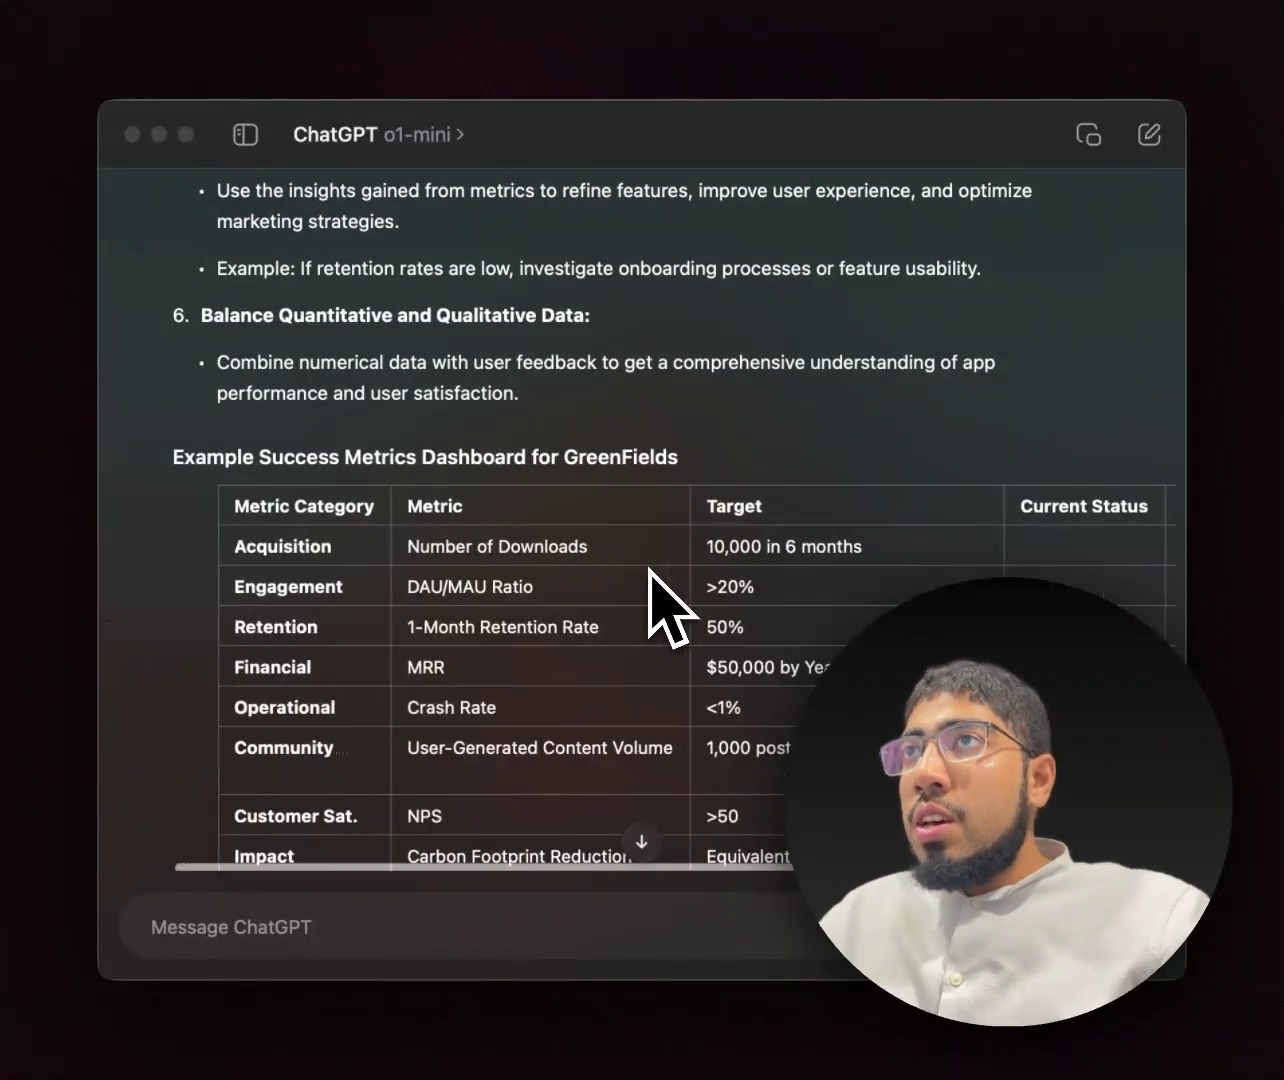
# Step: Begin a new message with "I want you to look into my story, reflect as an entrepreneur"
pyautogui.click(400, 920)
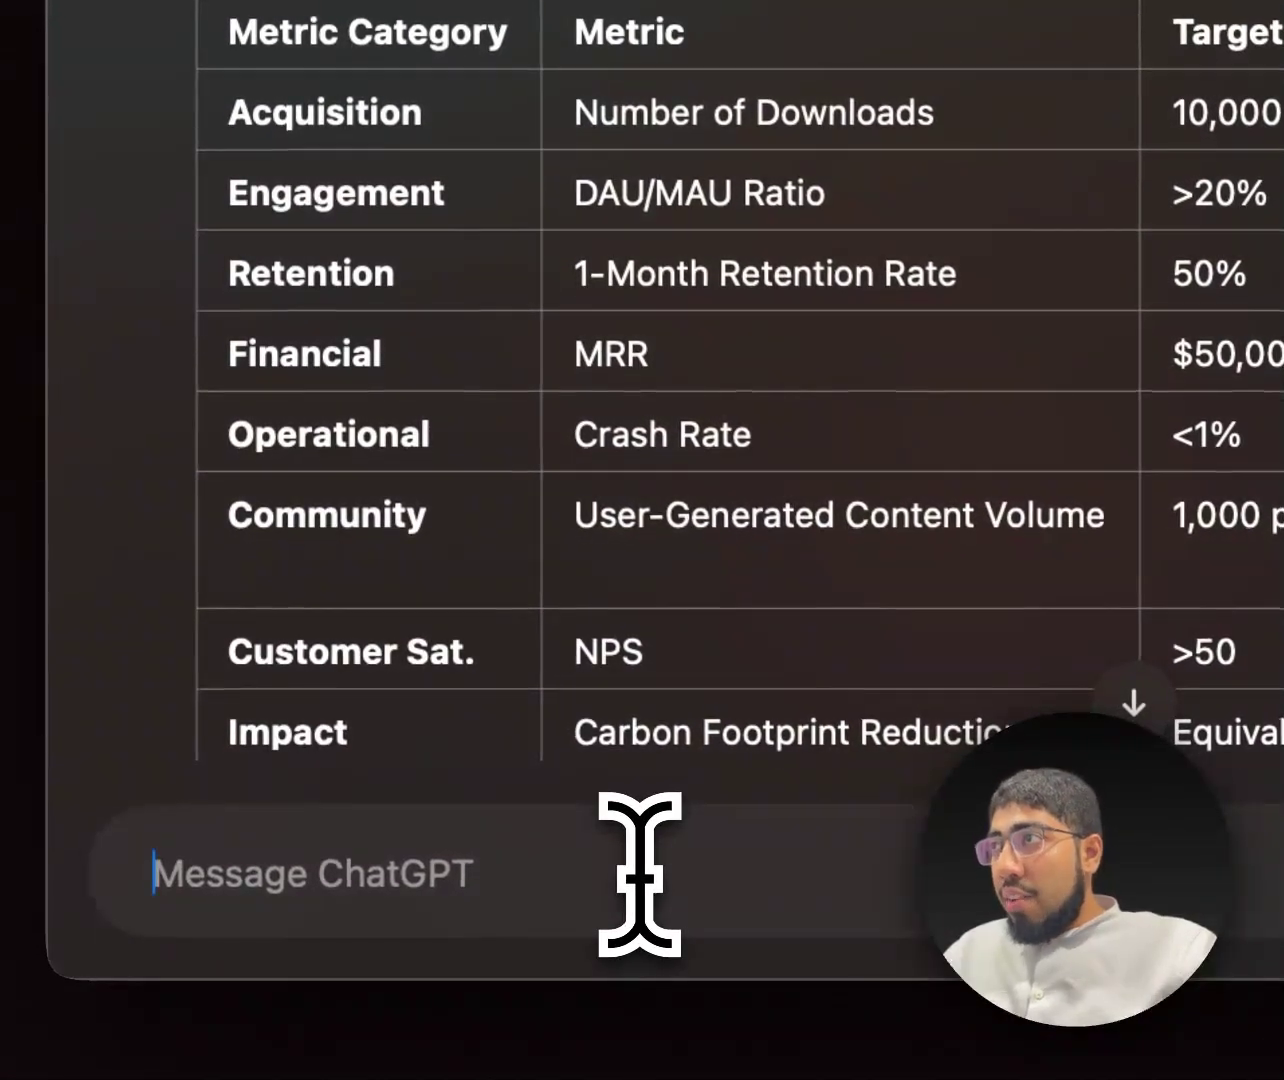
pyautogui.write('I want you to look into my story, ref')
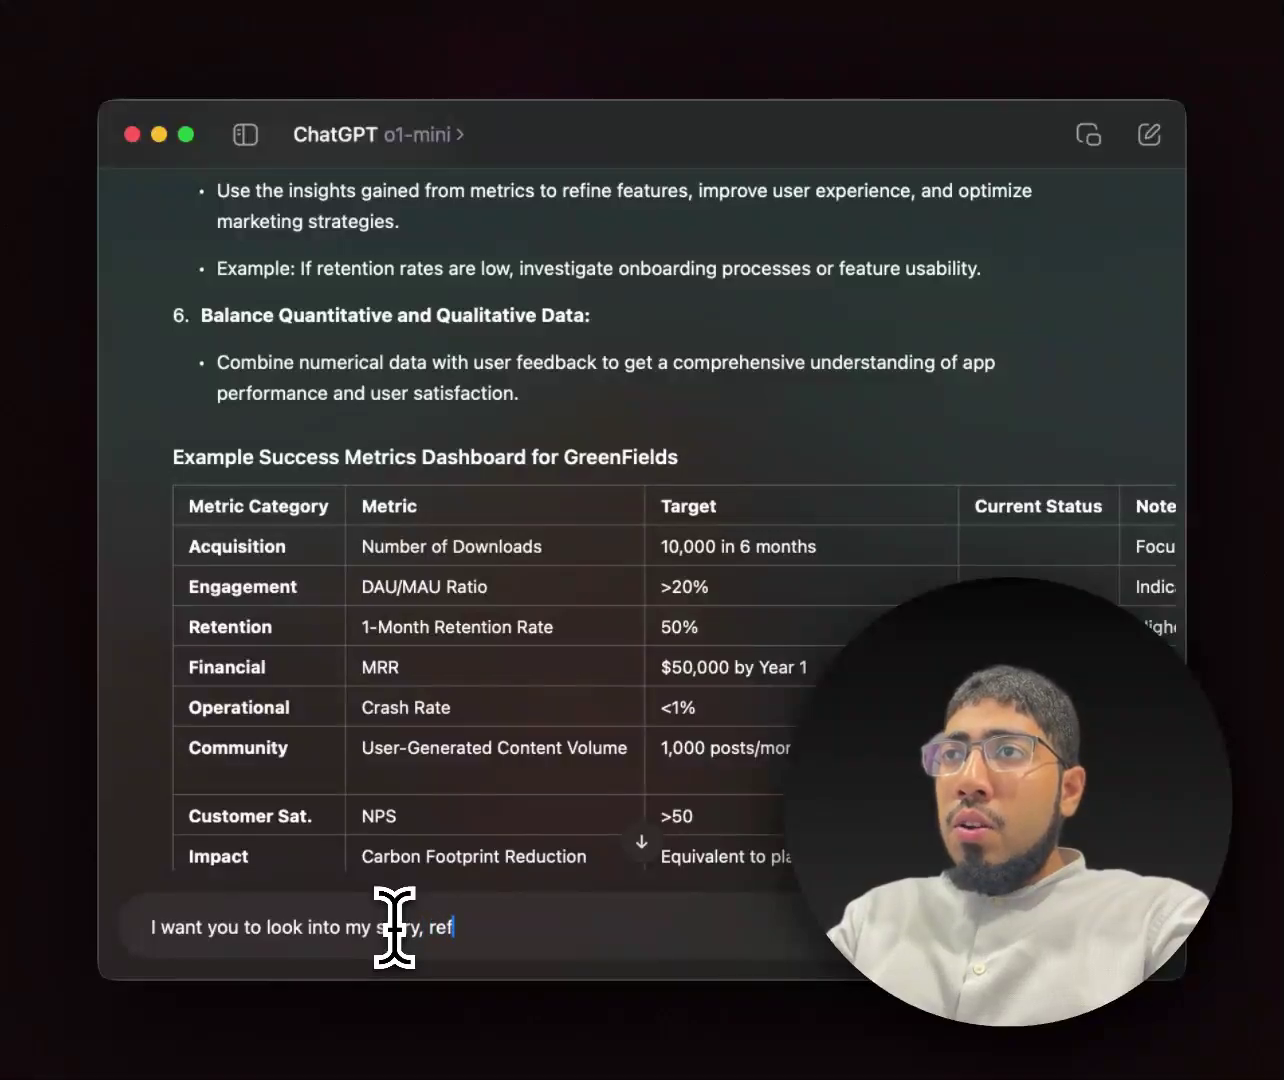
pyautogui.write('lect ')
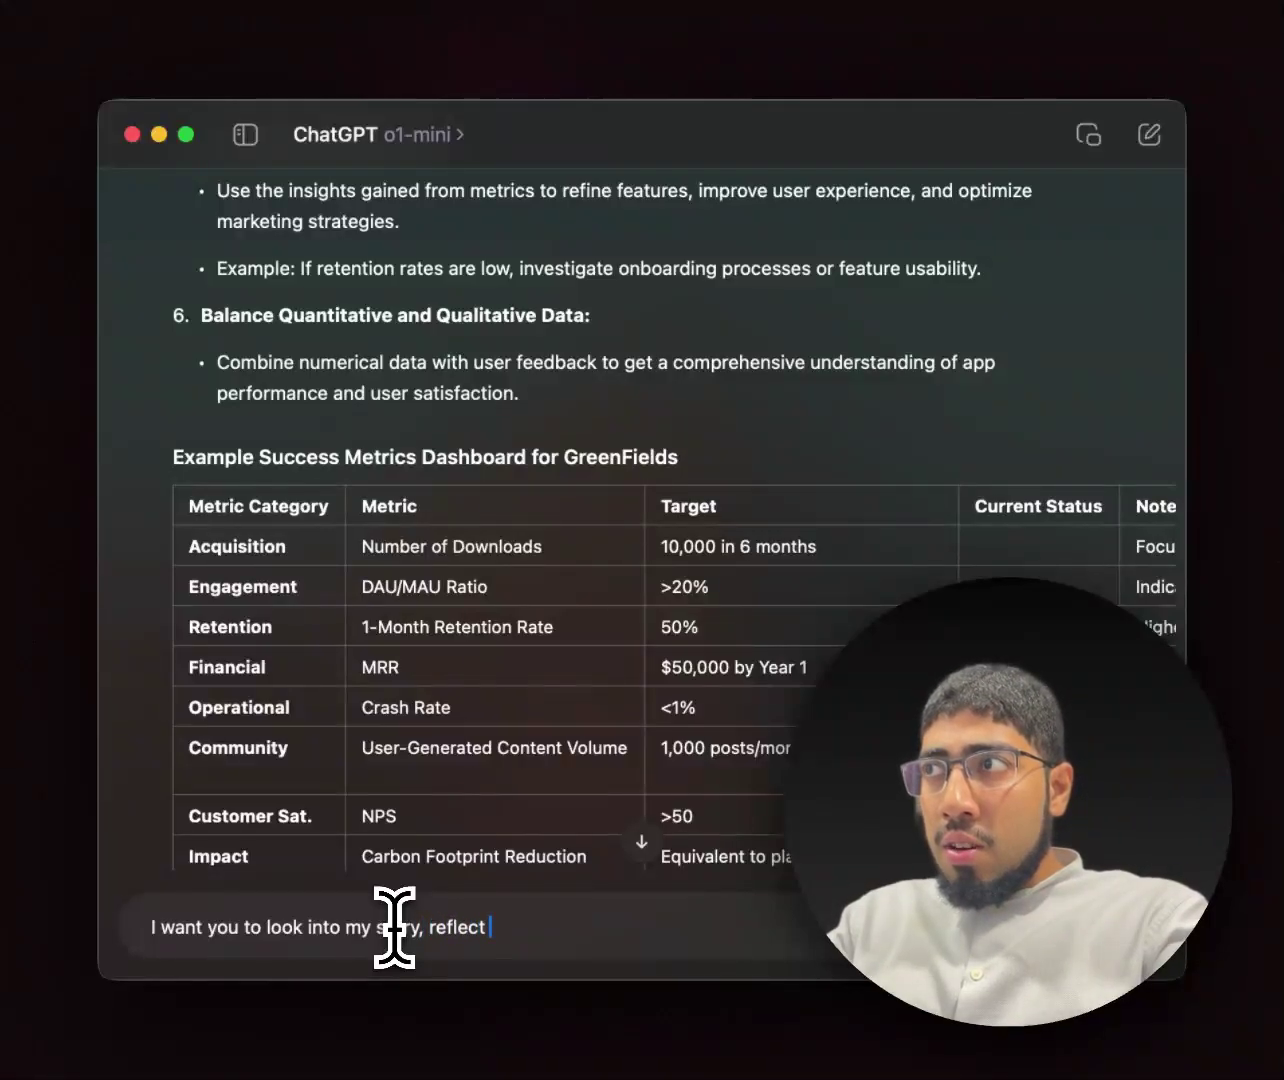
pyautogui.write('as an')
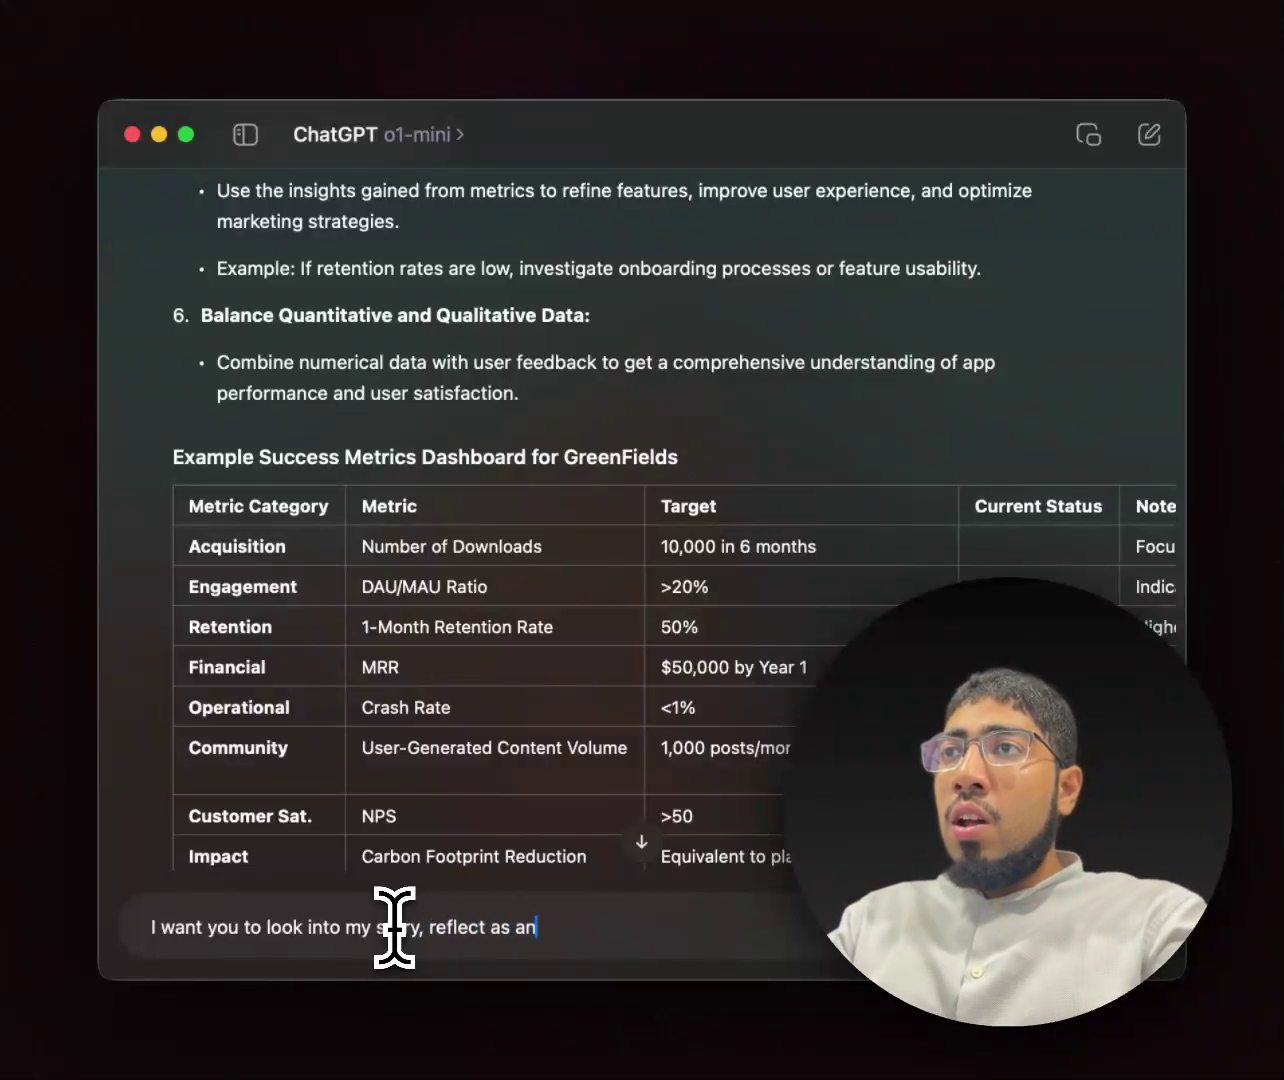
pyautogui.write(' entrepreneur')
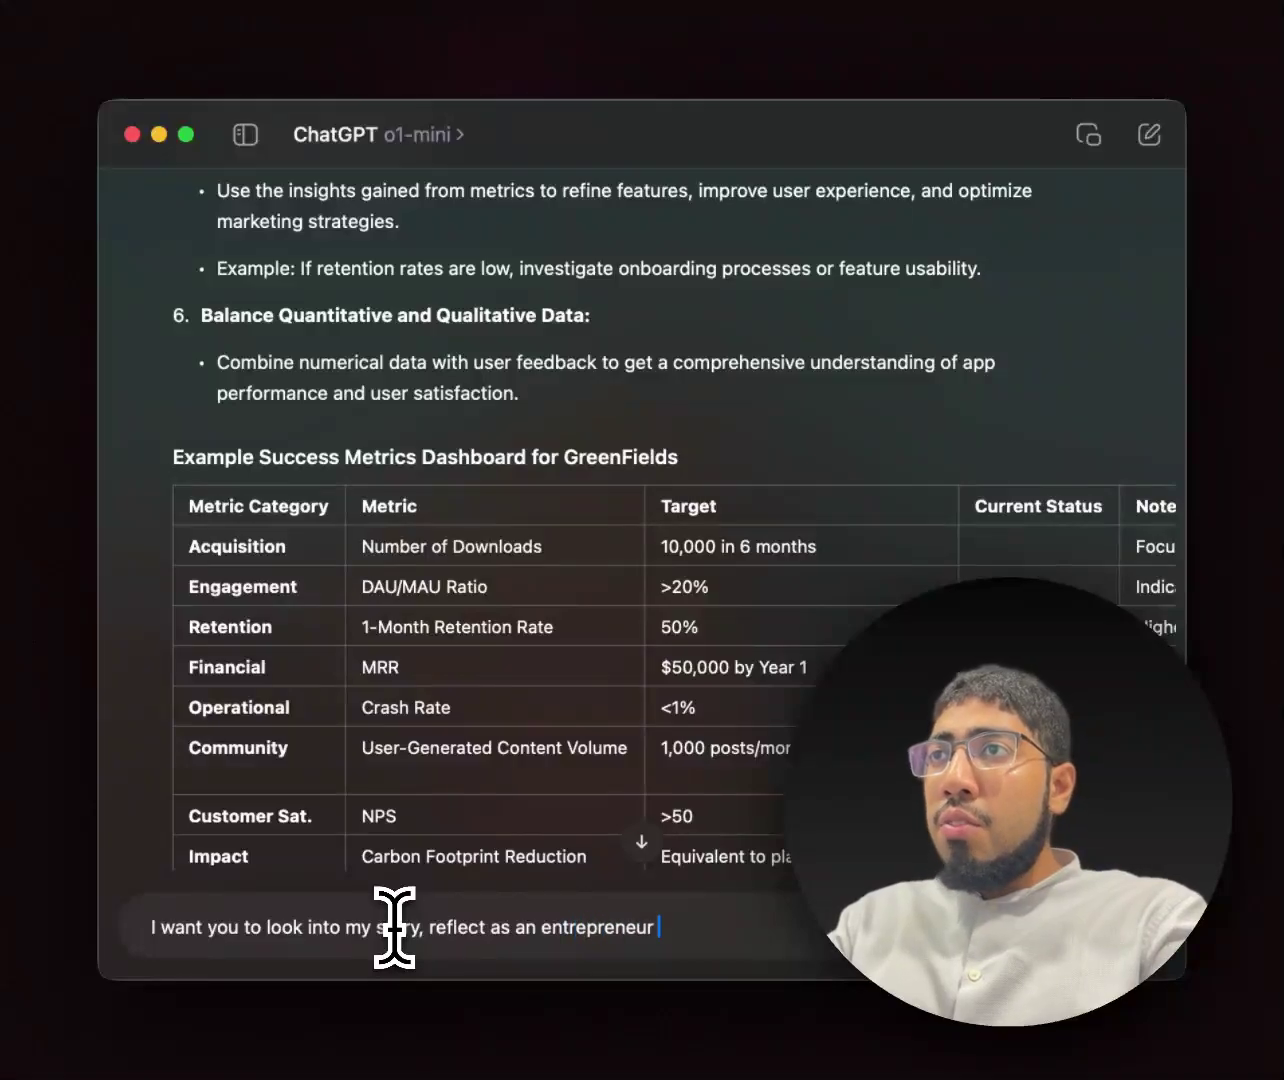
pyautogui.press('BackSpace')
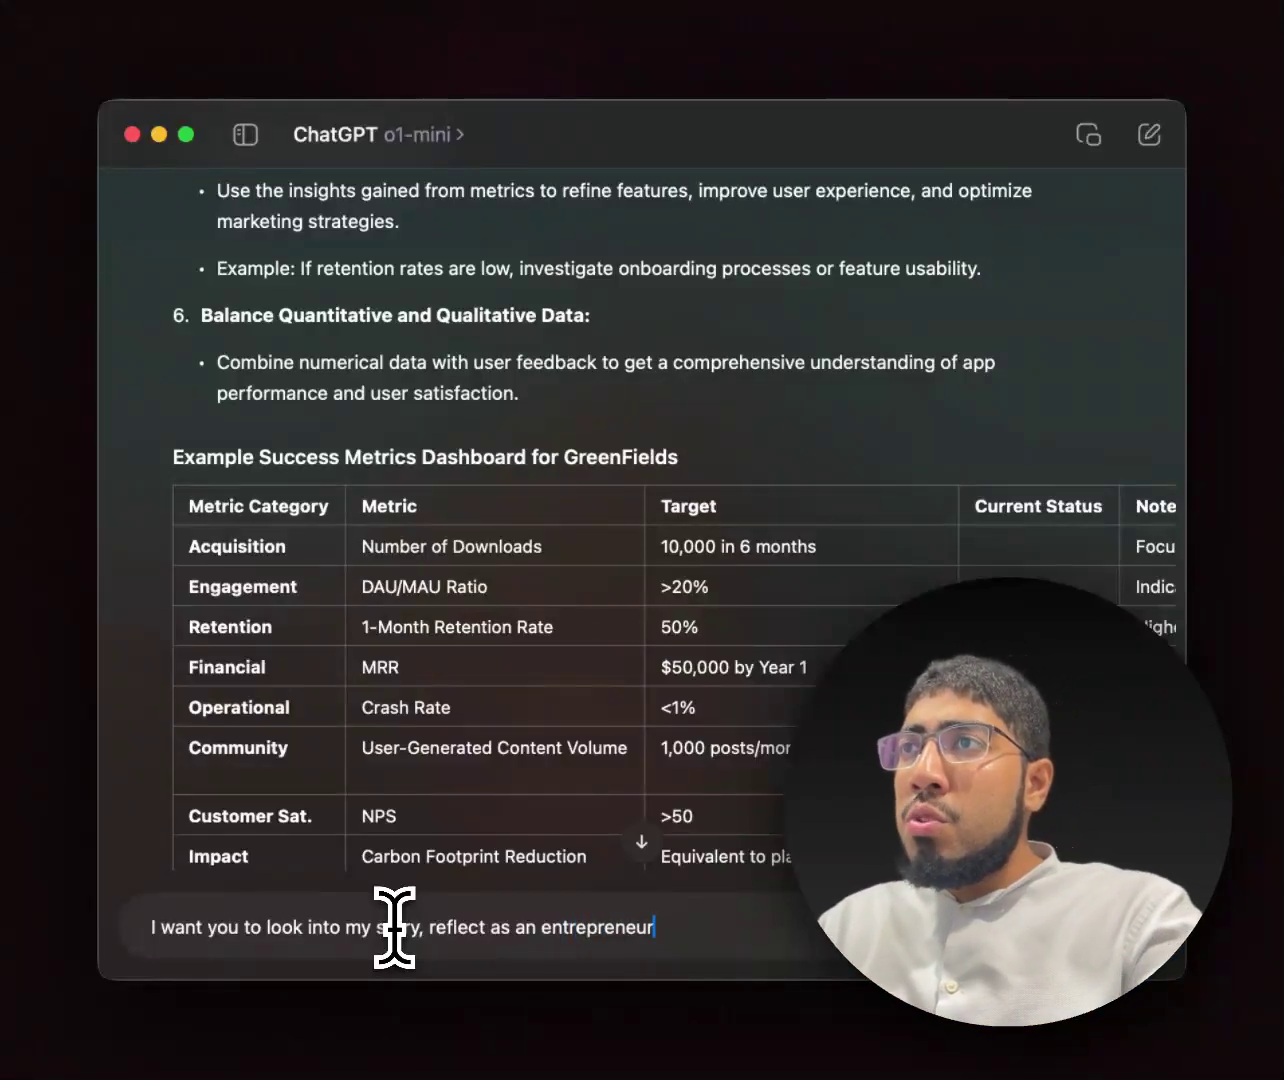
pyautogui.write(',')
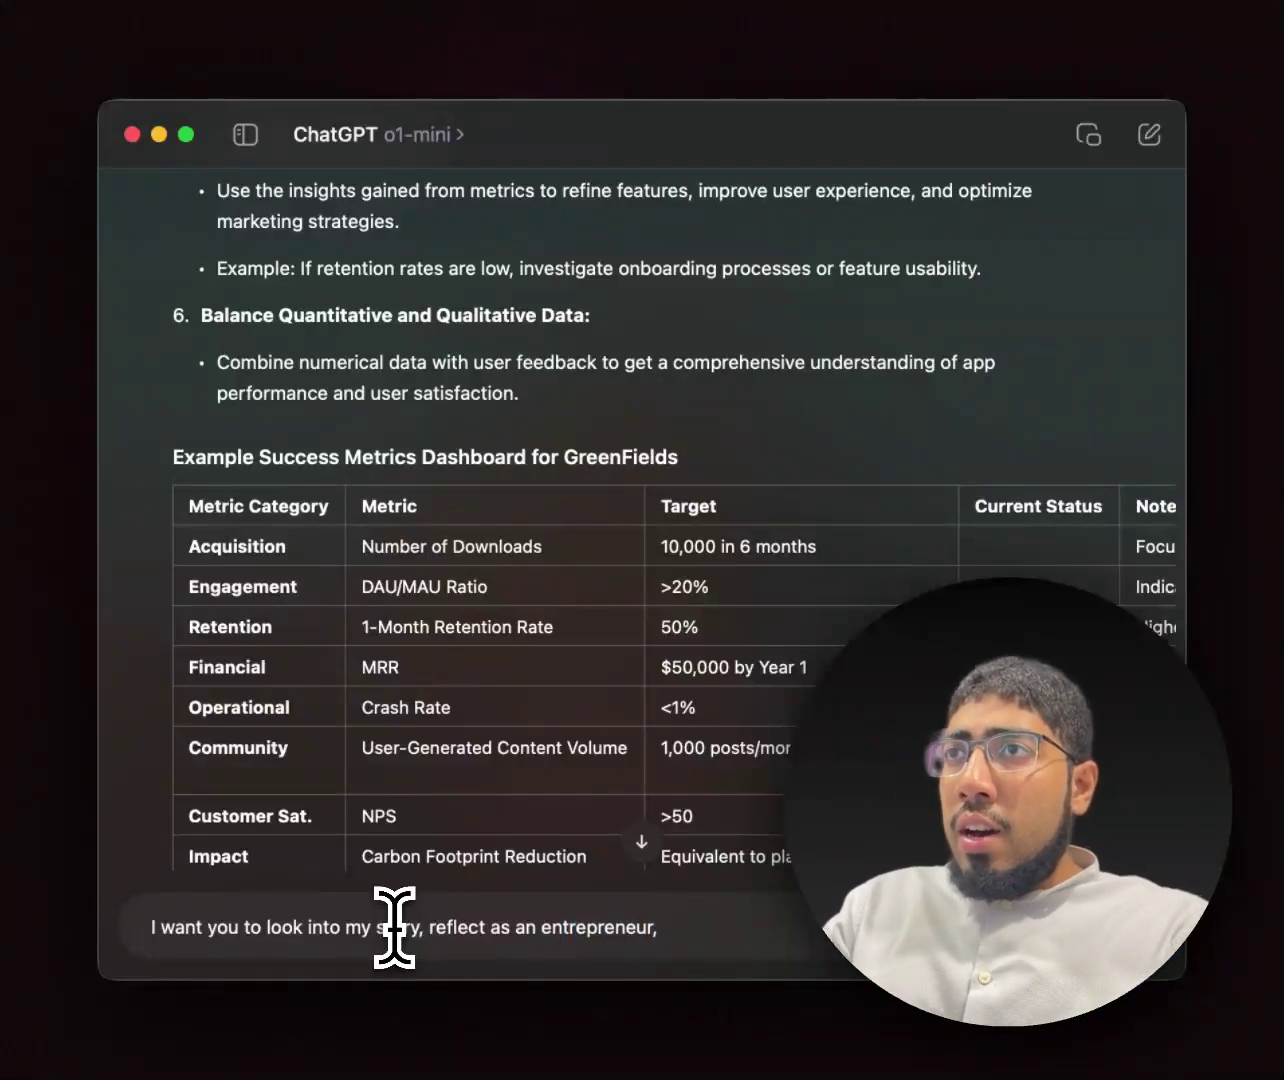
pyautogui.press('BackSpace')
# Step: Continue the message by asking for the single metric "because these are just too many", requiring definitive success metrics in the simplest form possible
pyautogui.write('and tell me the sing')
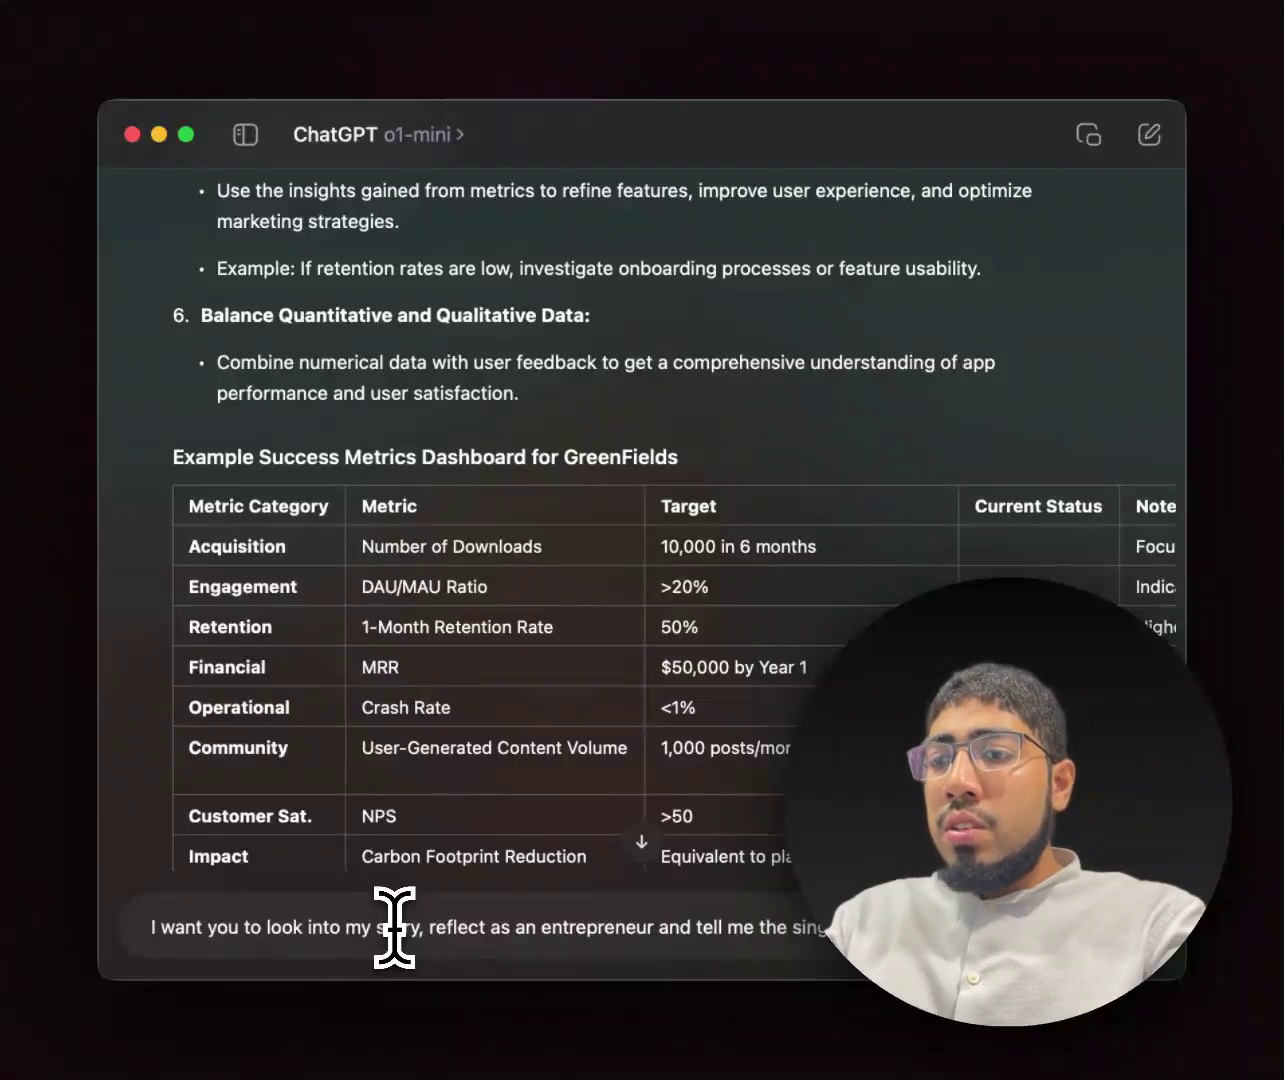
pyautogui.write('metr')
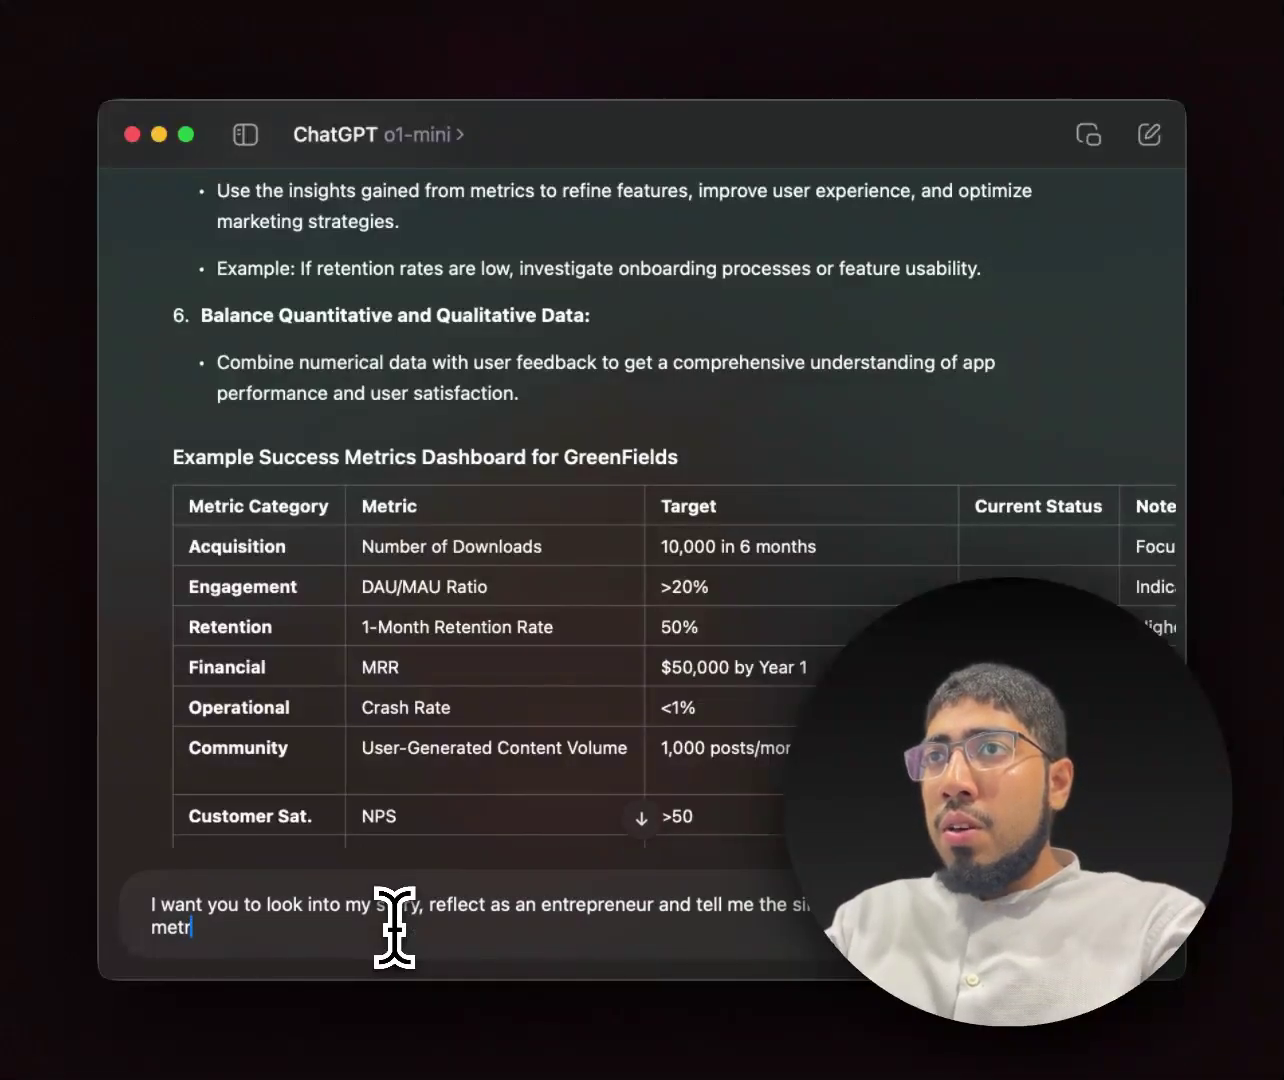
pyautogui.write('ic because these are j')
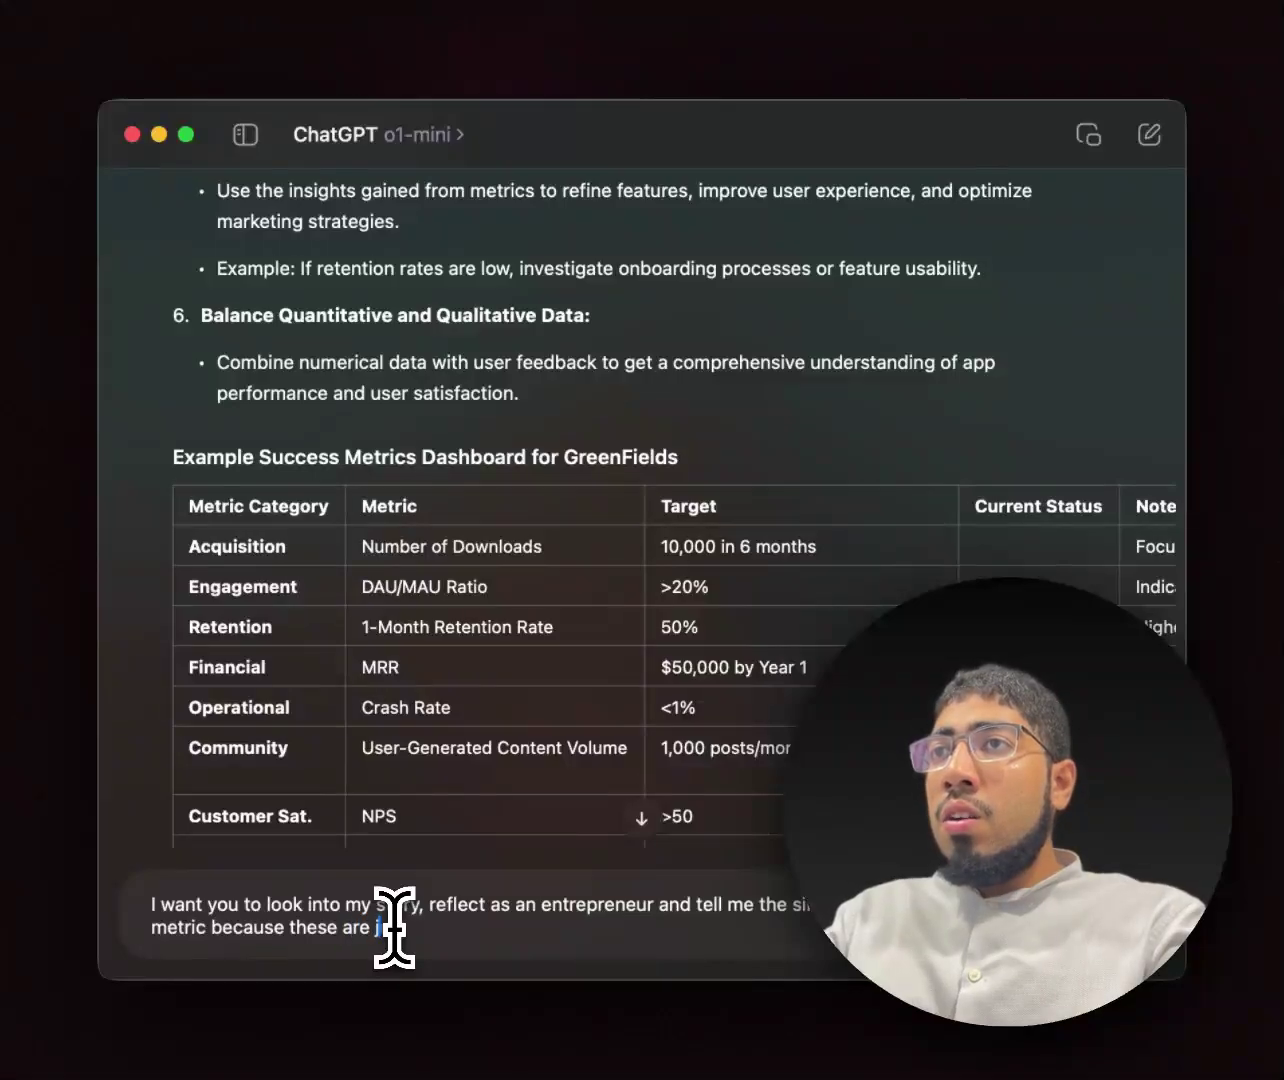
pyautogui.write('ust too many,')
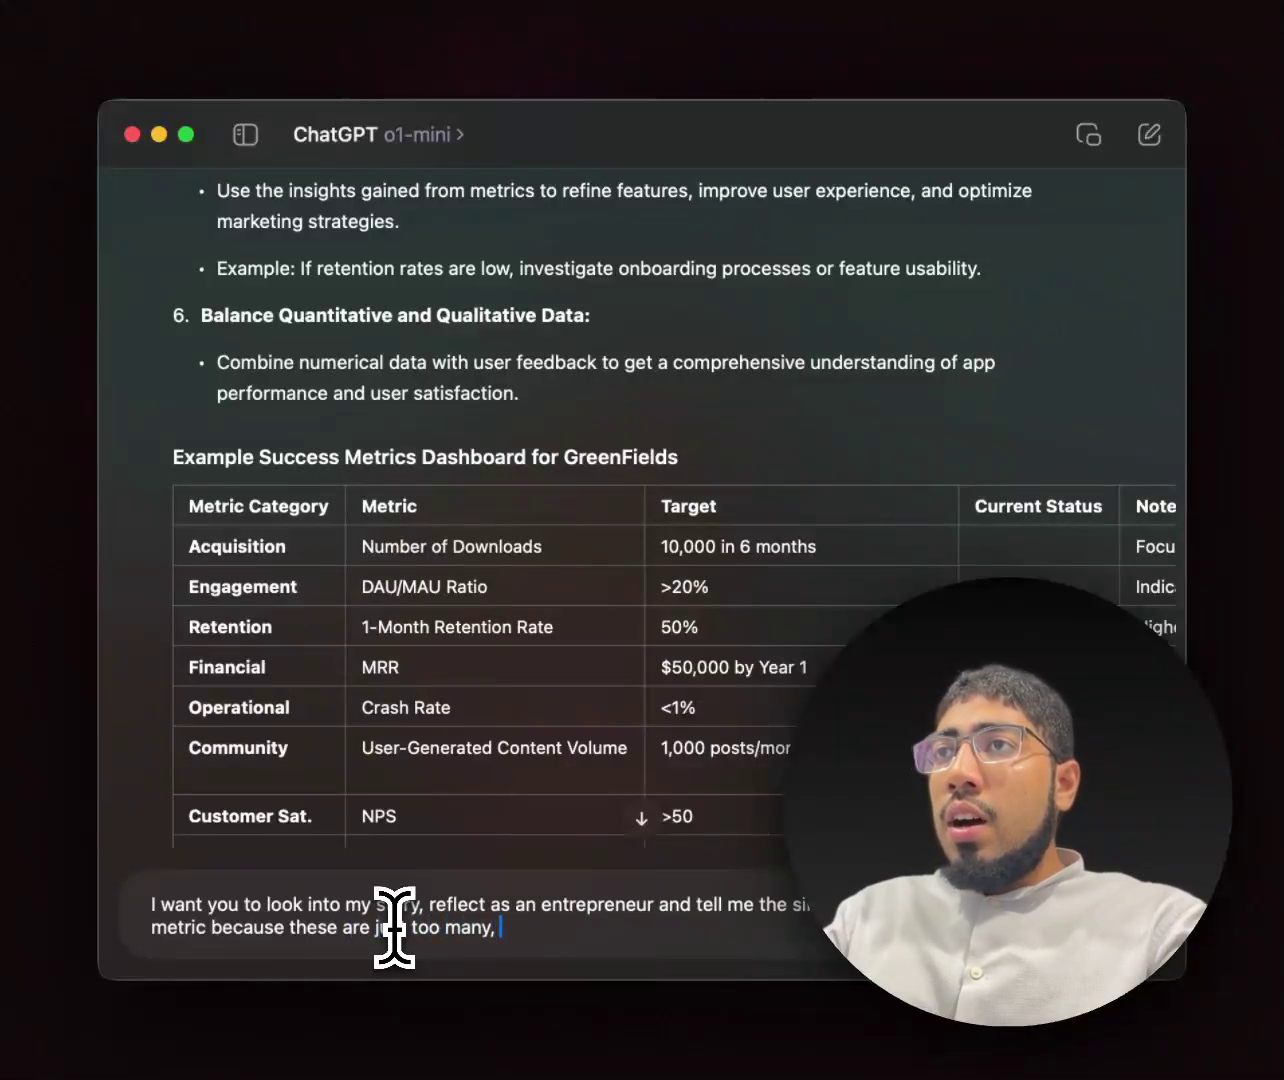
pyautogui.write(' I need to have ')
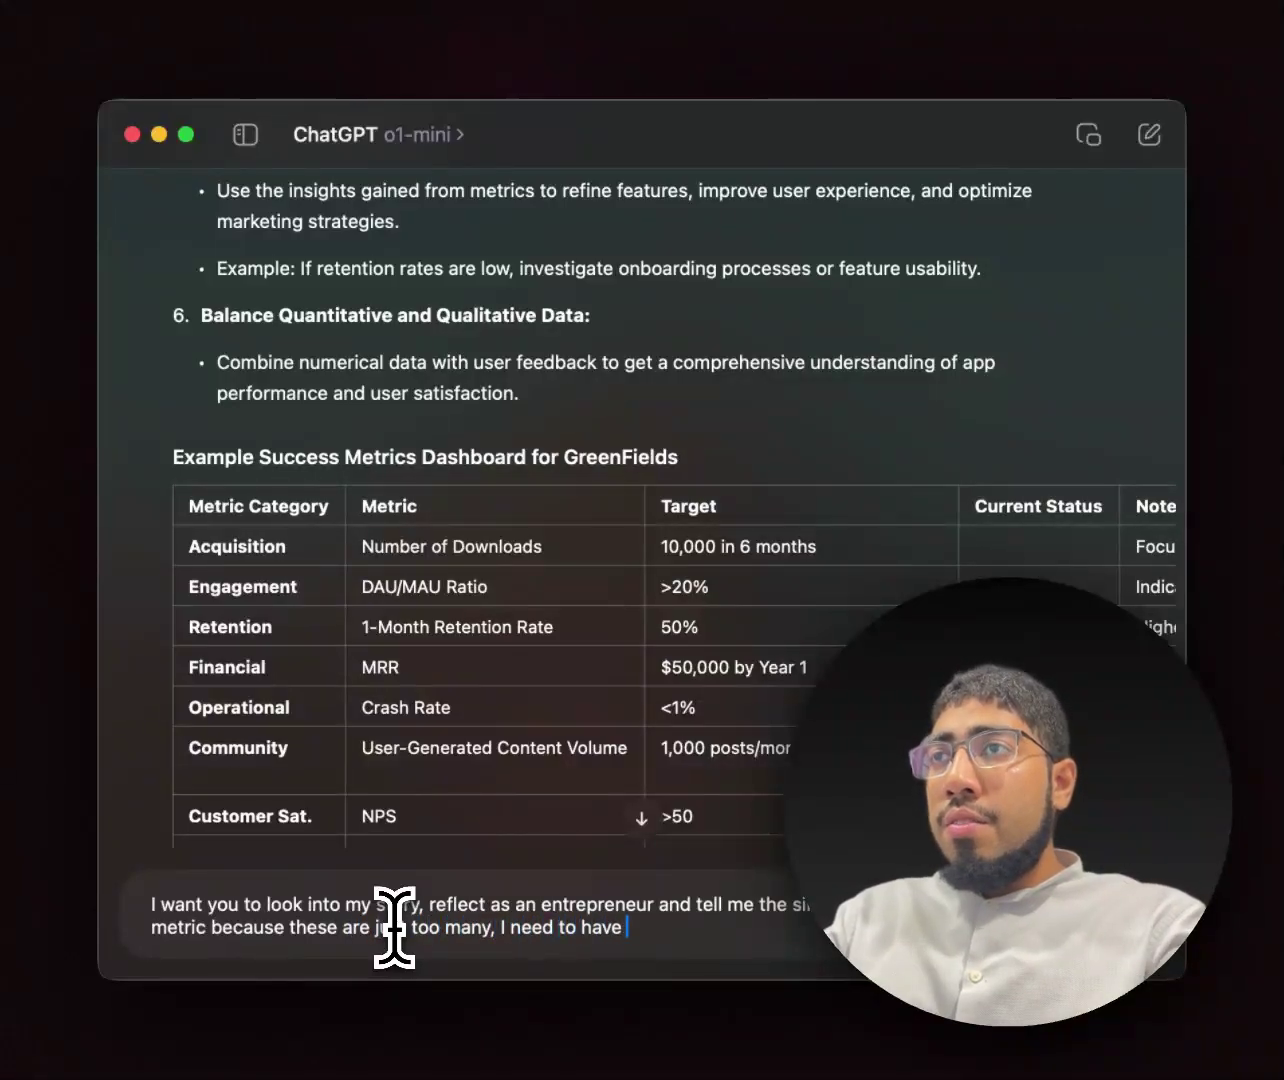
pyautogui.write('definitive')
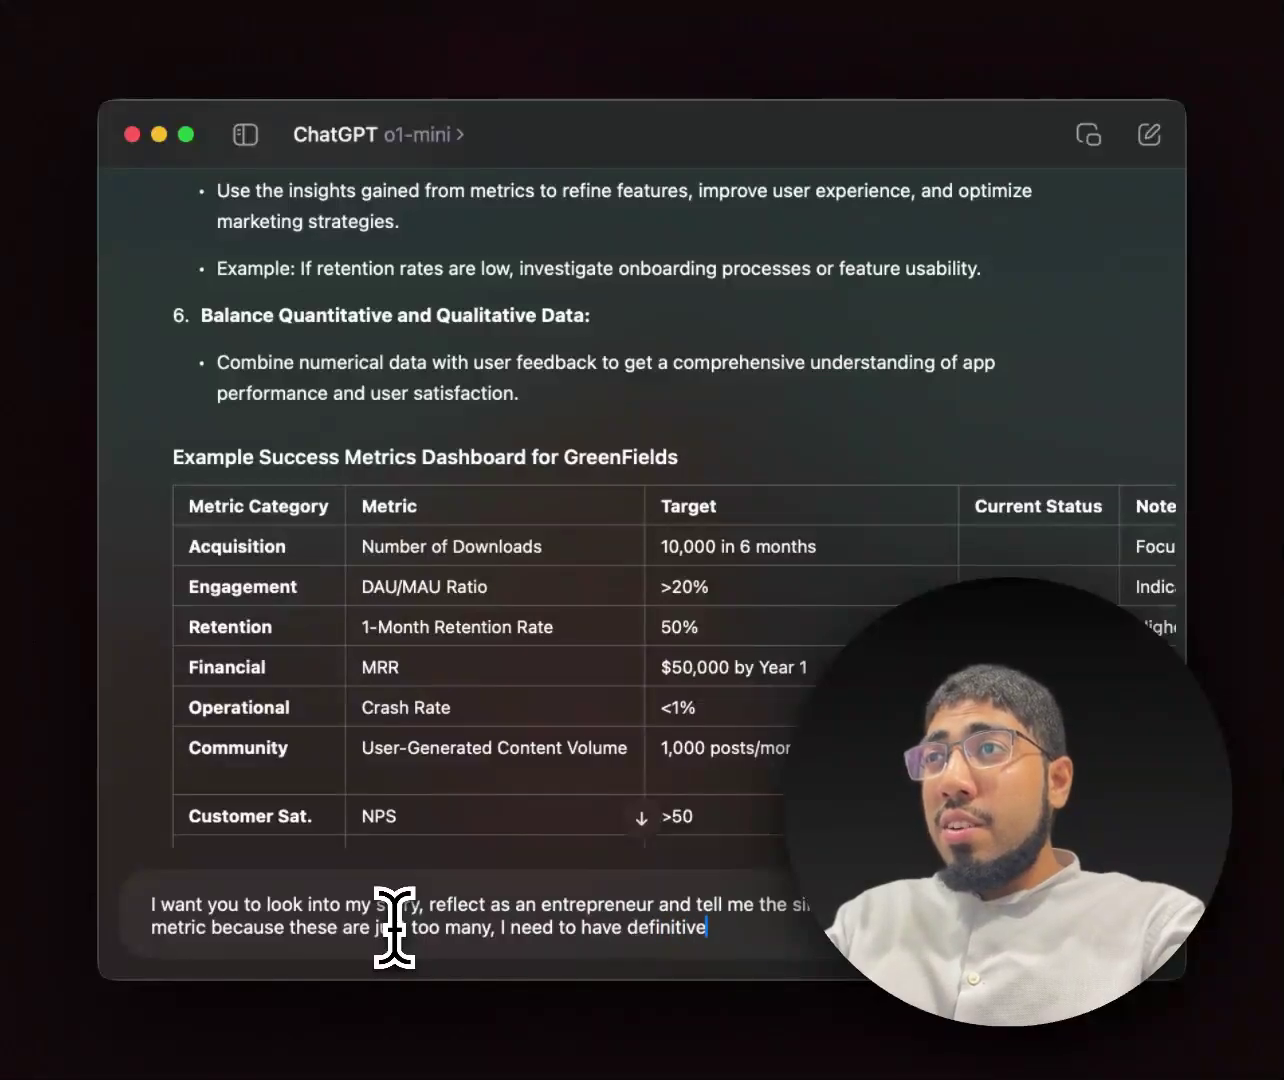
pyautogui.write(' success met')
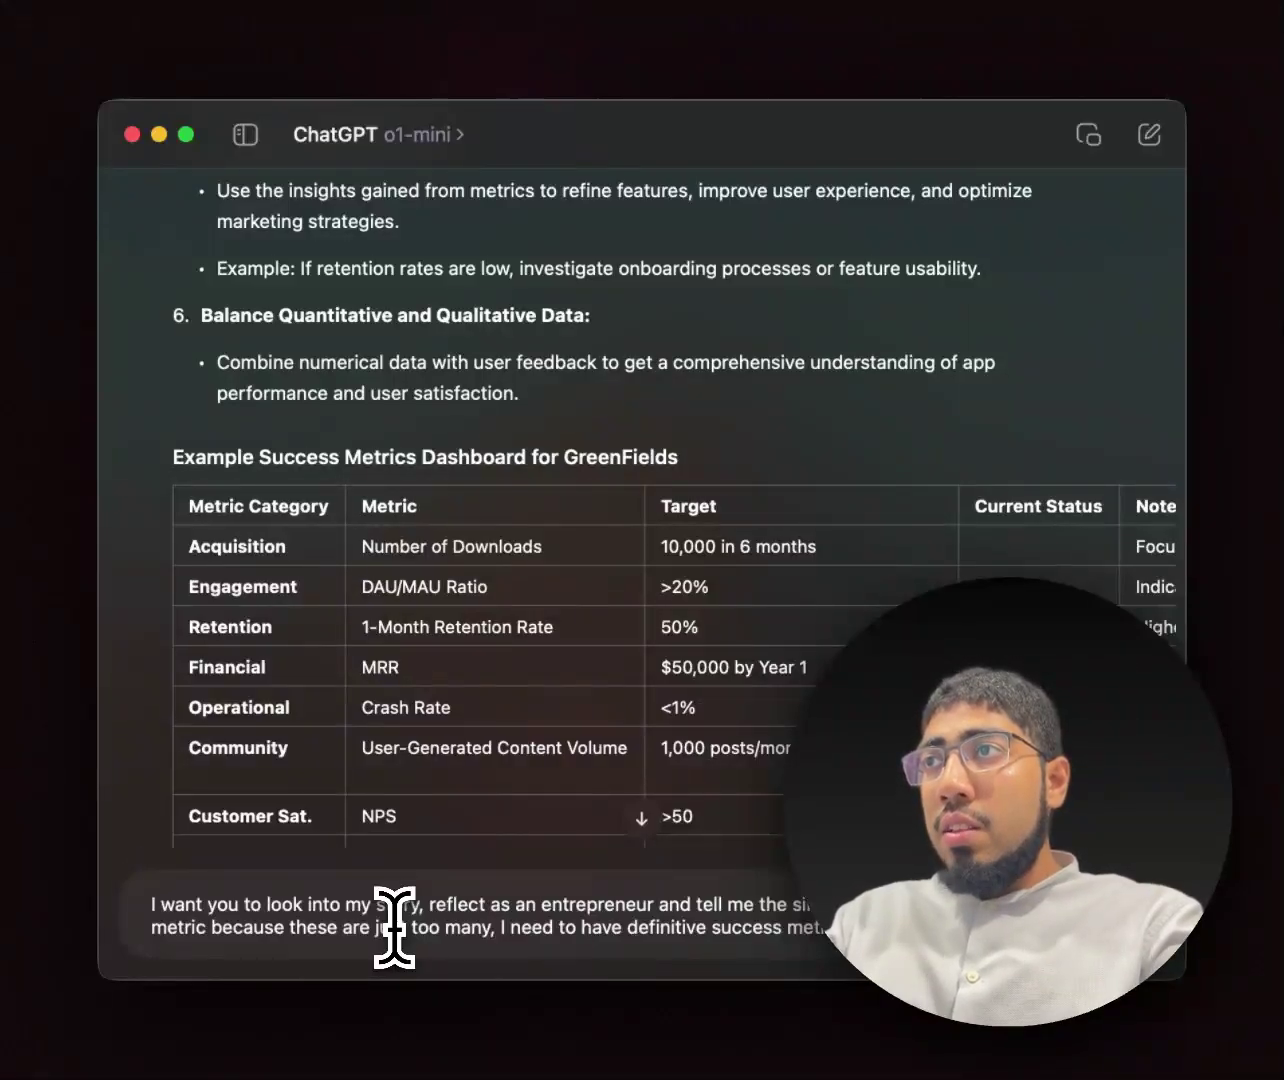
pyautogui.write('simplest fo')
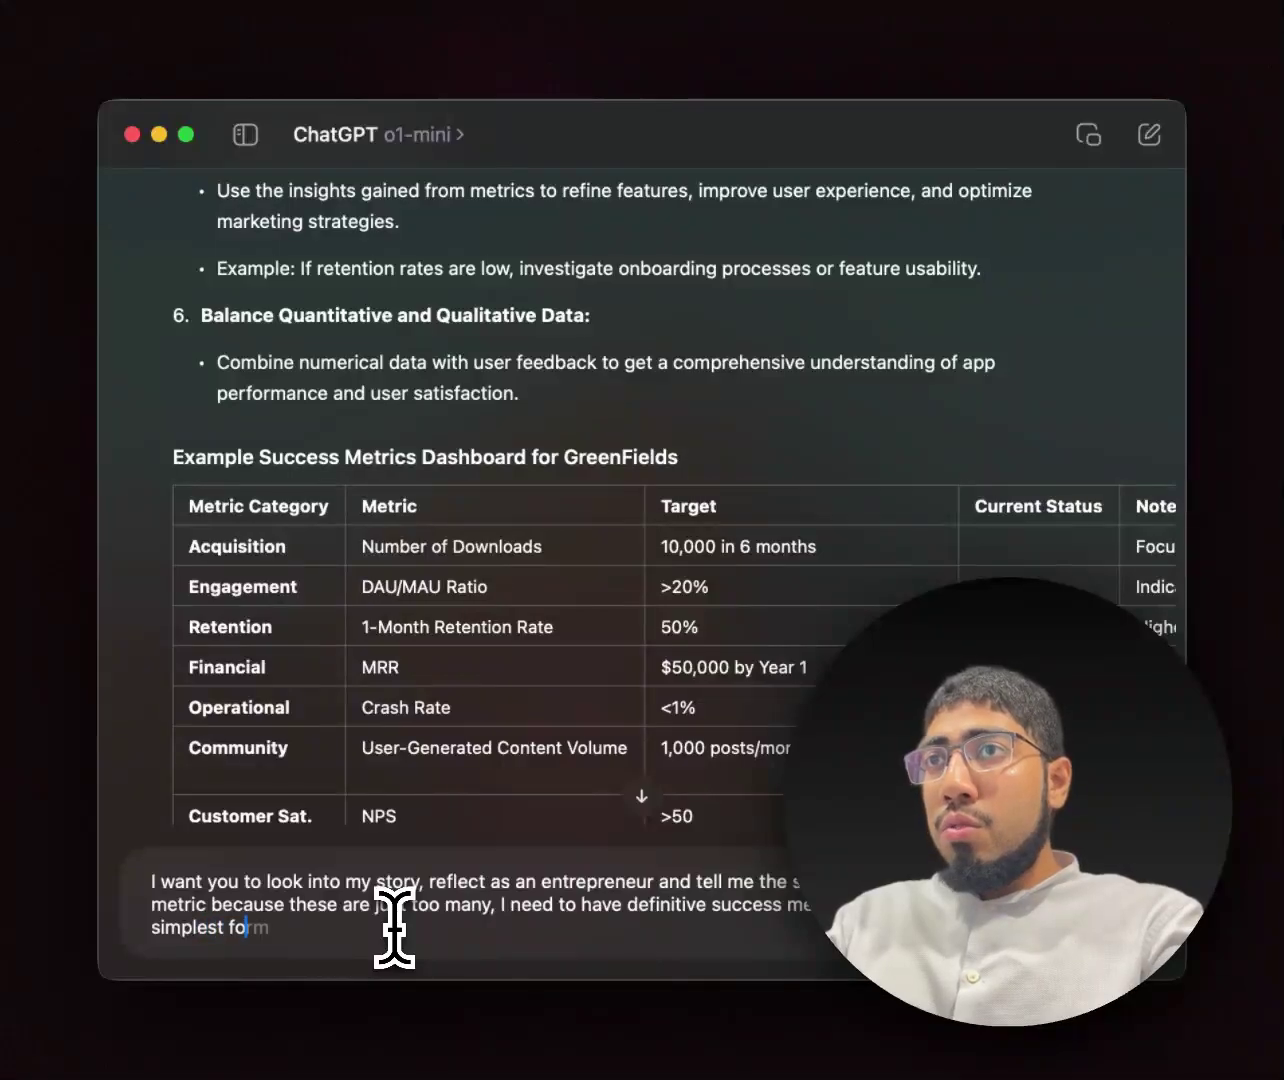
pyautogui.write('rm possible.')
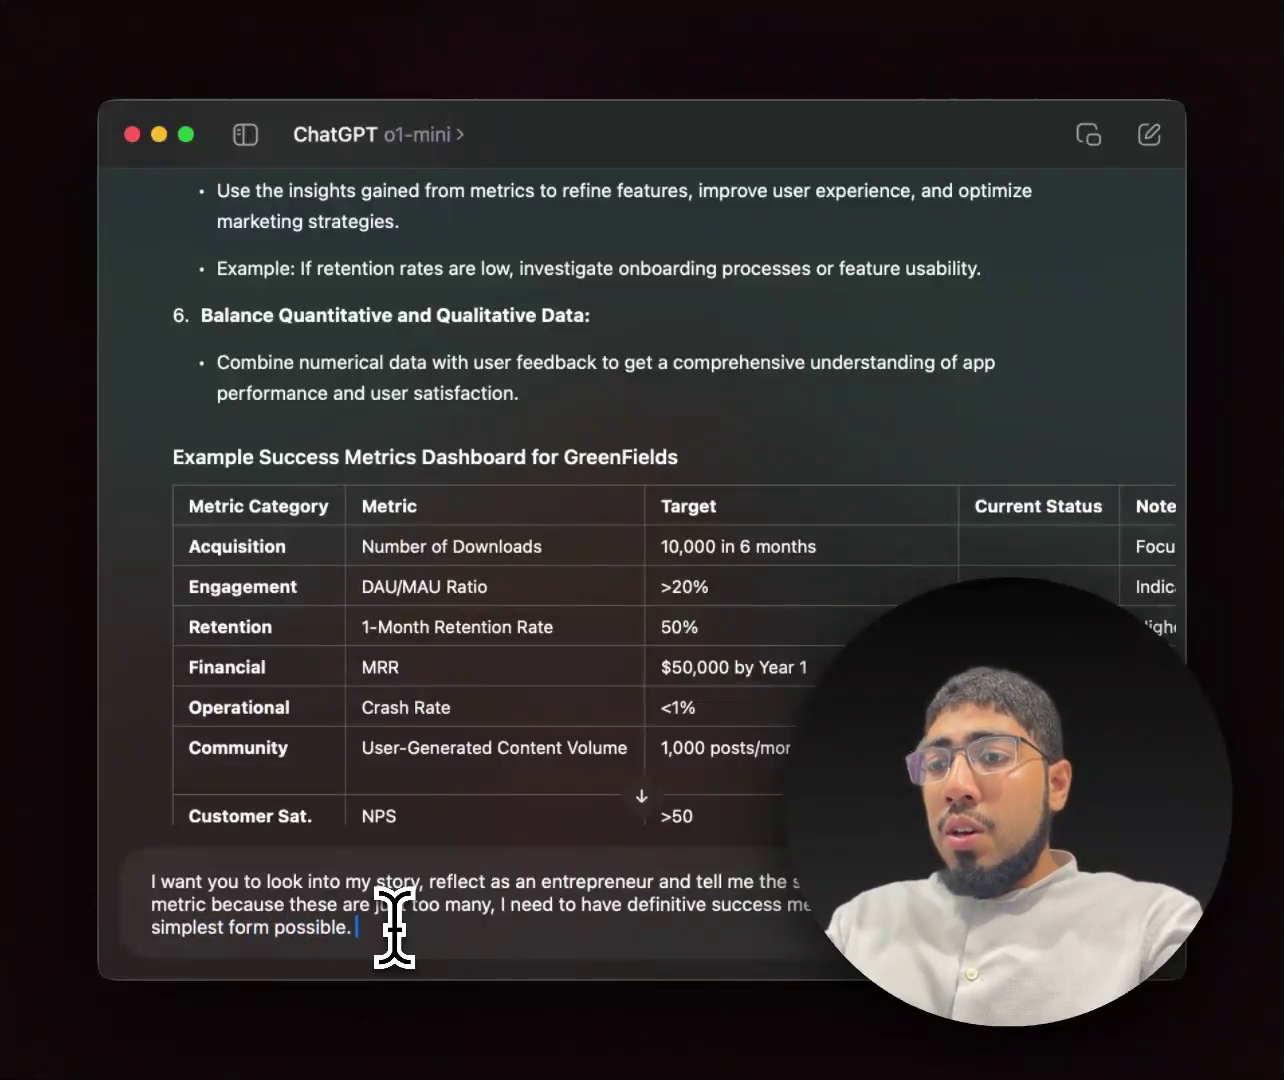
# Step: Add the sentence "Give me no longer than 3 points and one success goal." and send the message
pyautogui.write(' Give me no l')
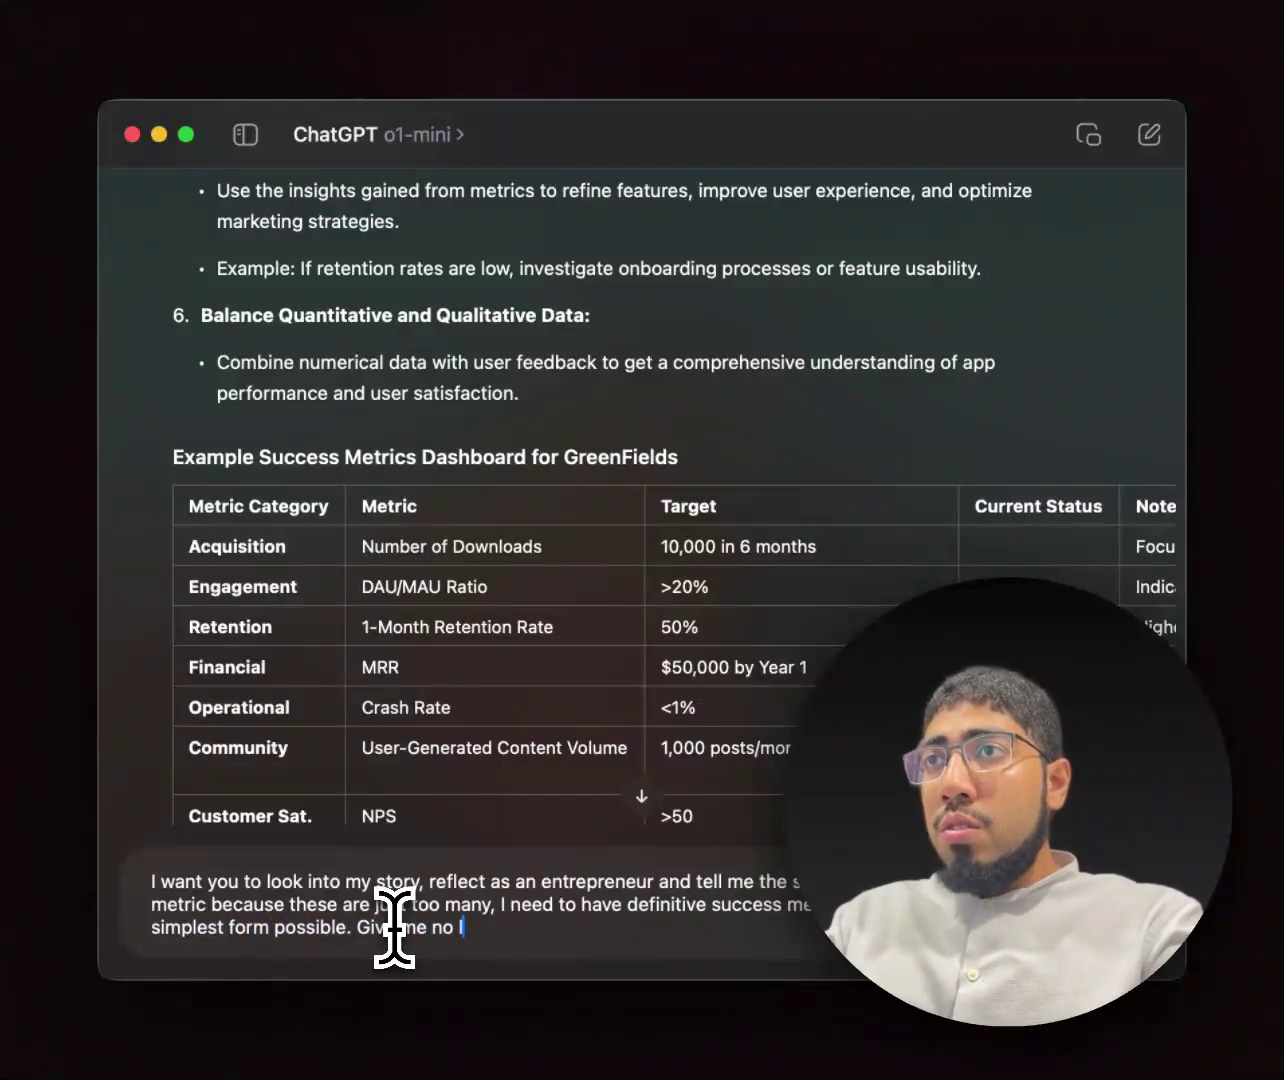
pyautogui.write('onger than 3')
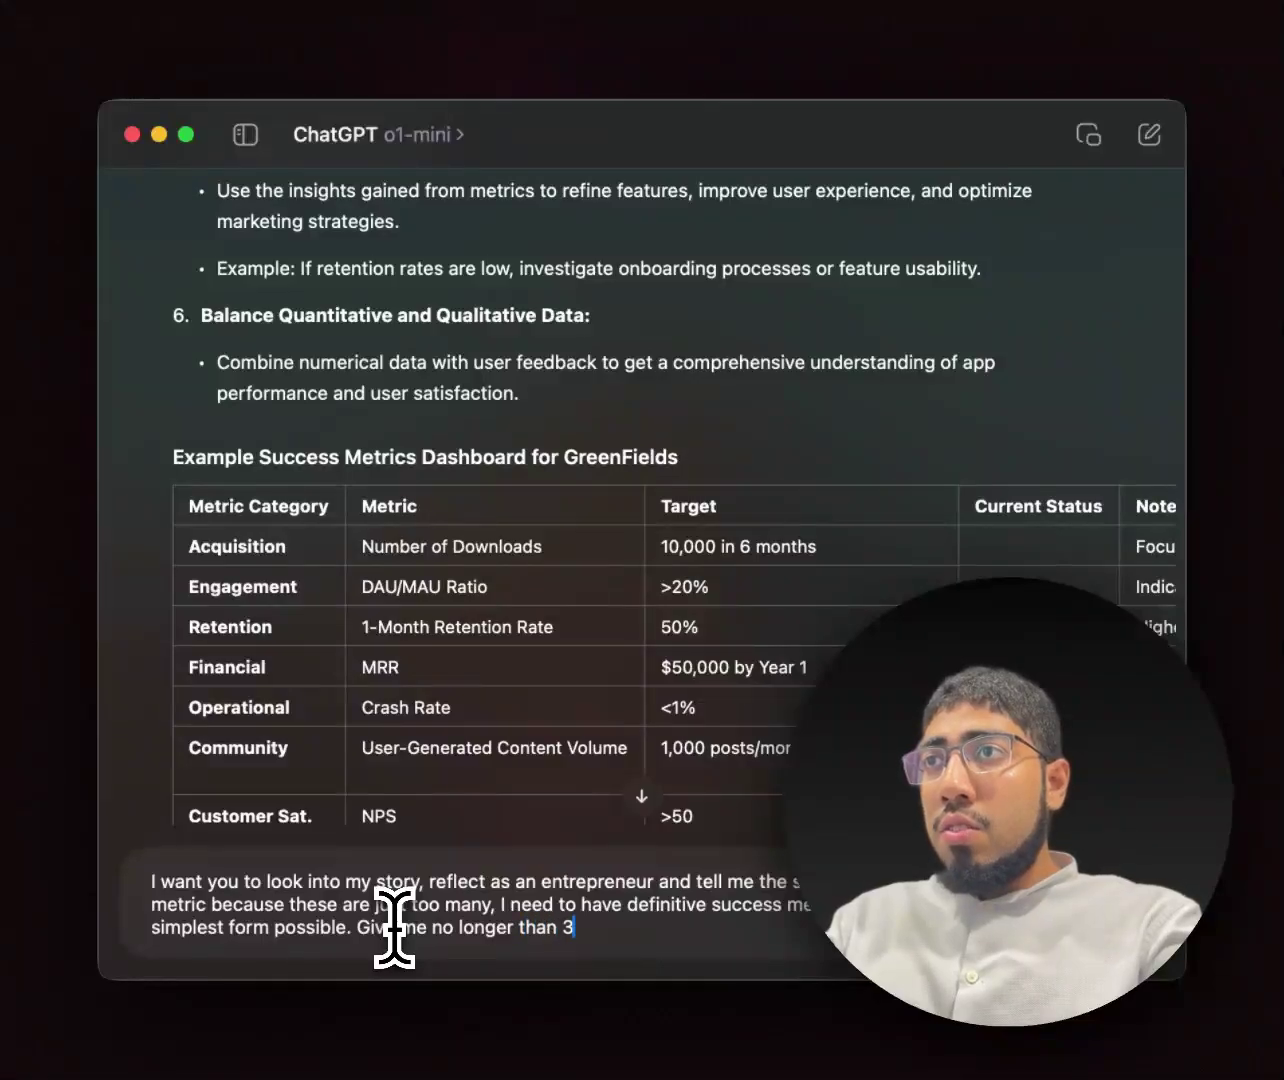
pyautogui.write(' points ')
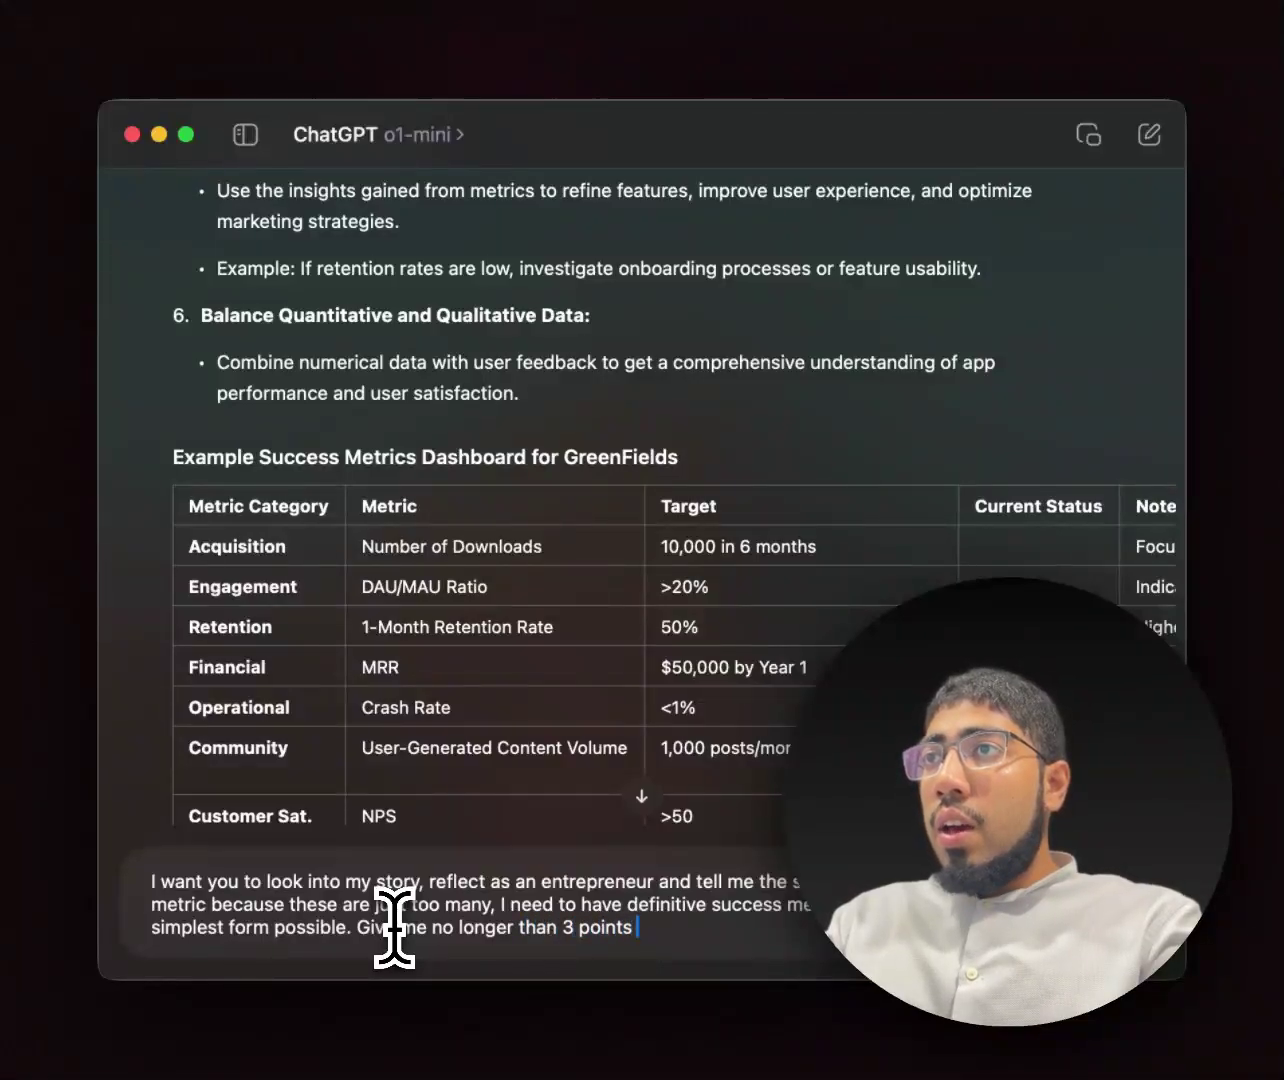
pyautogui.write('and one success goa')
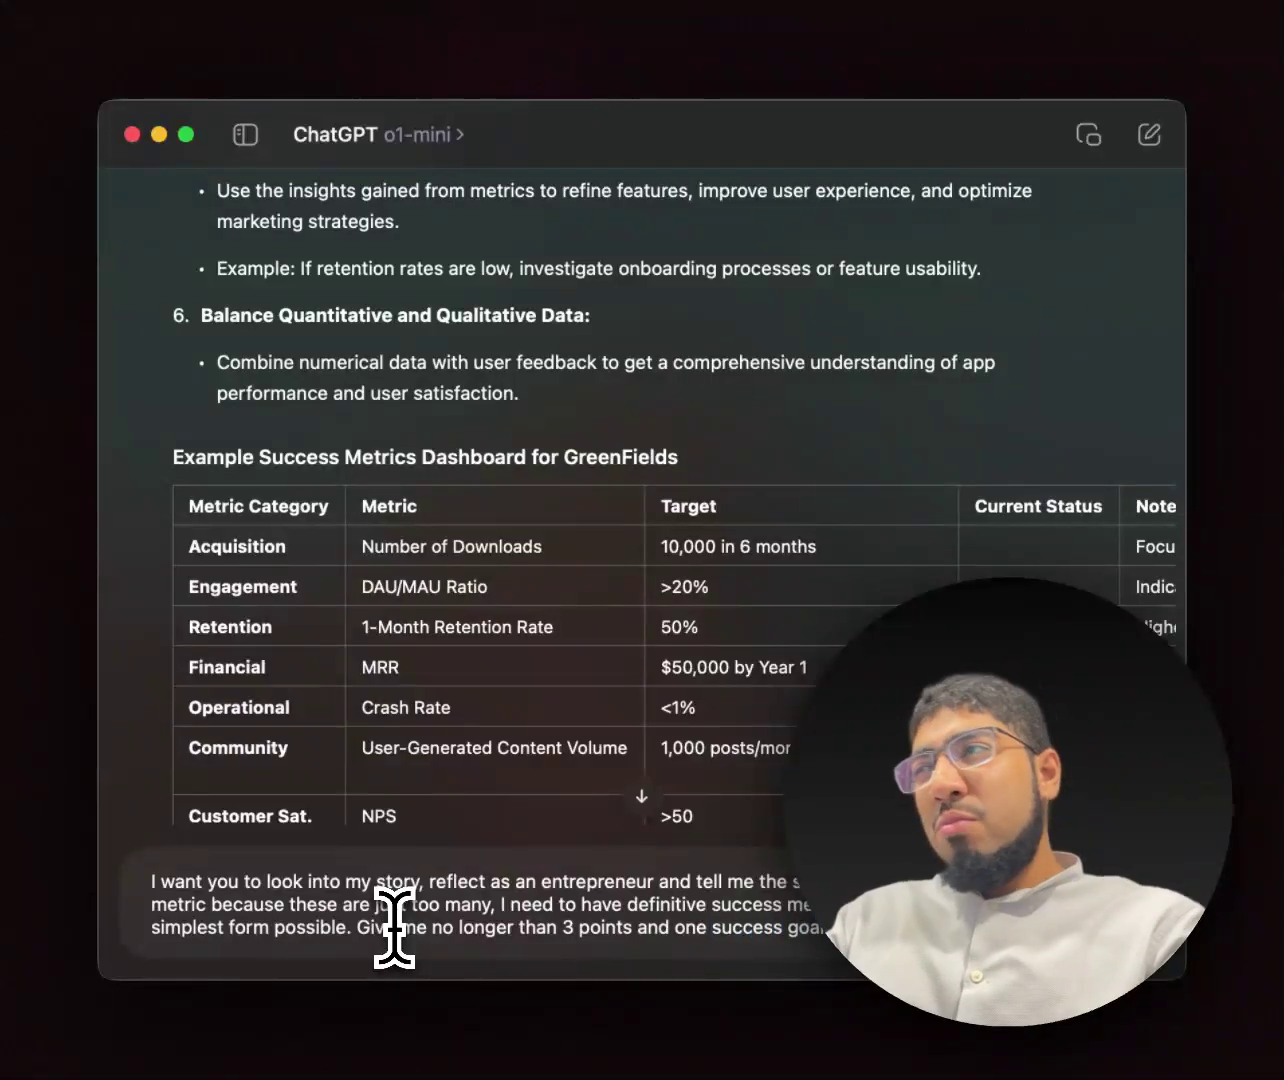
pyautogui.press('Return')
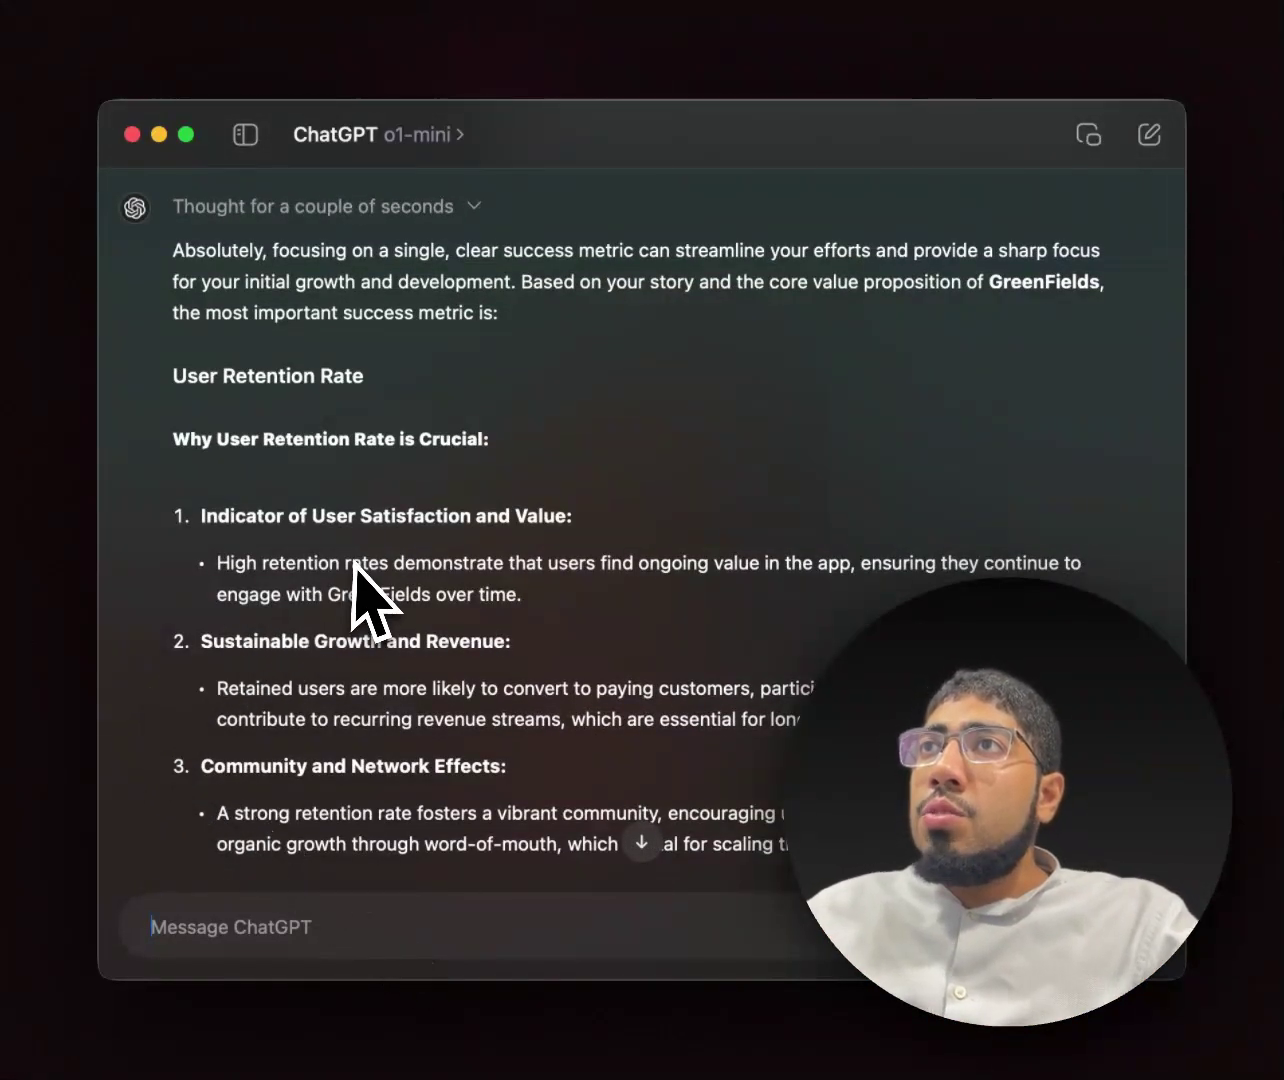
# Step: Read through the single-metric answer, from its reasons and success goal to the implementation tips and conclusion
pyautogui.scroll(1, 362, 559)
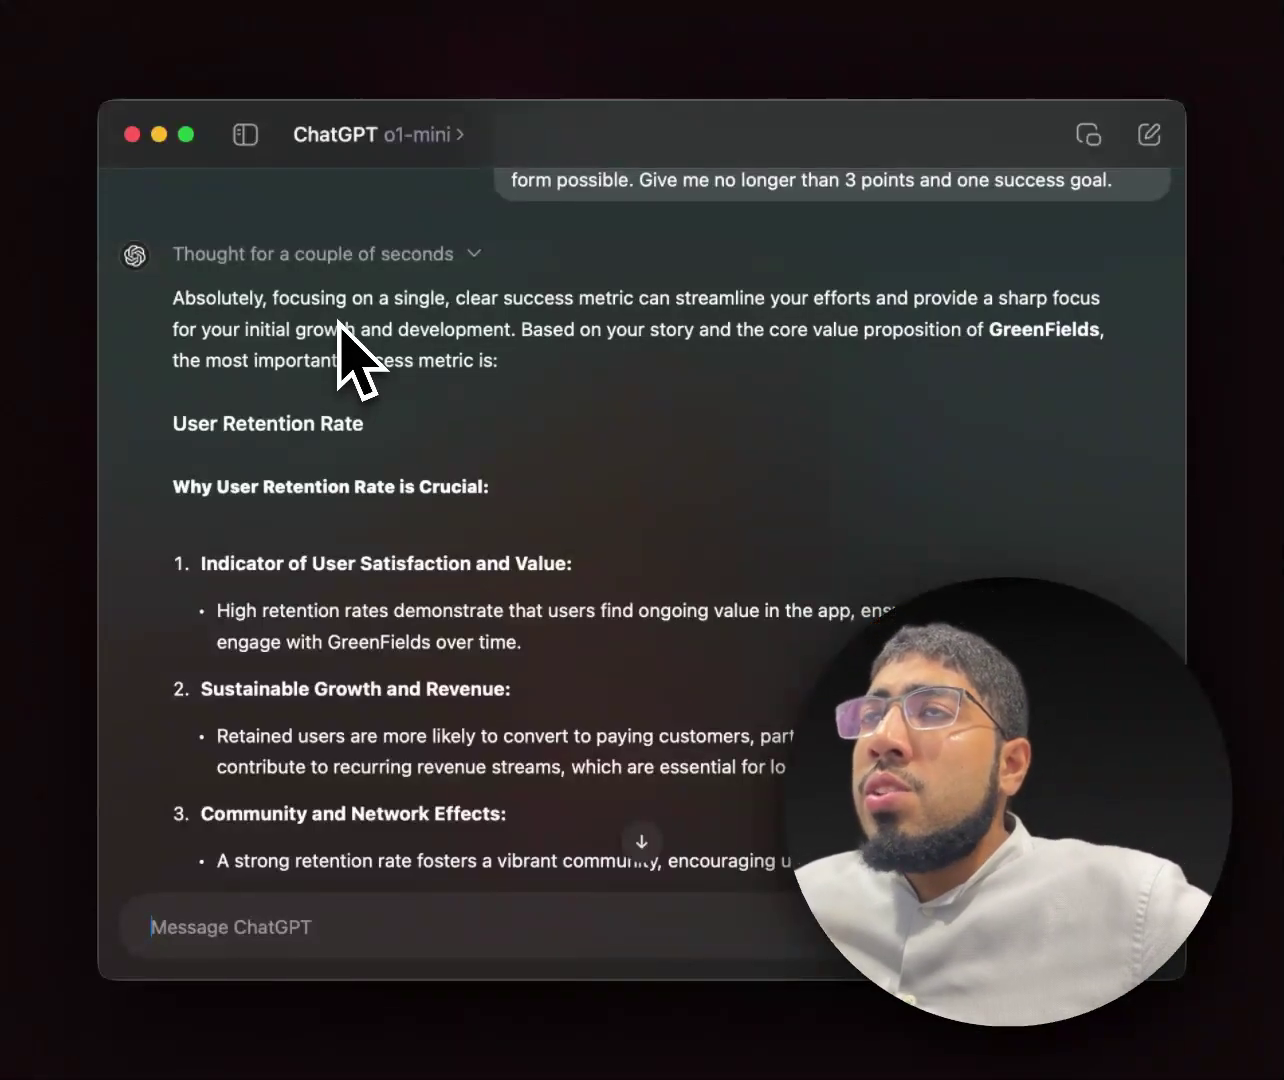
pyautogui.scroll(-8, 424, 487)
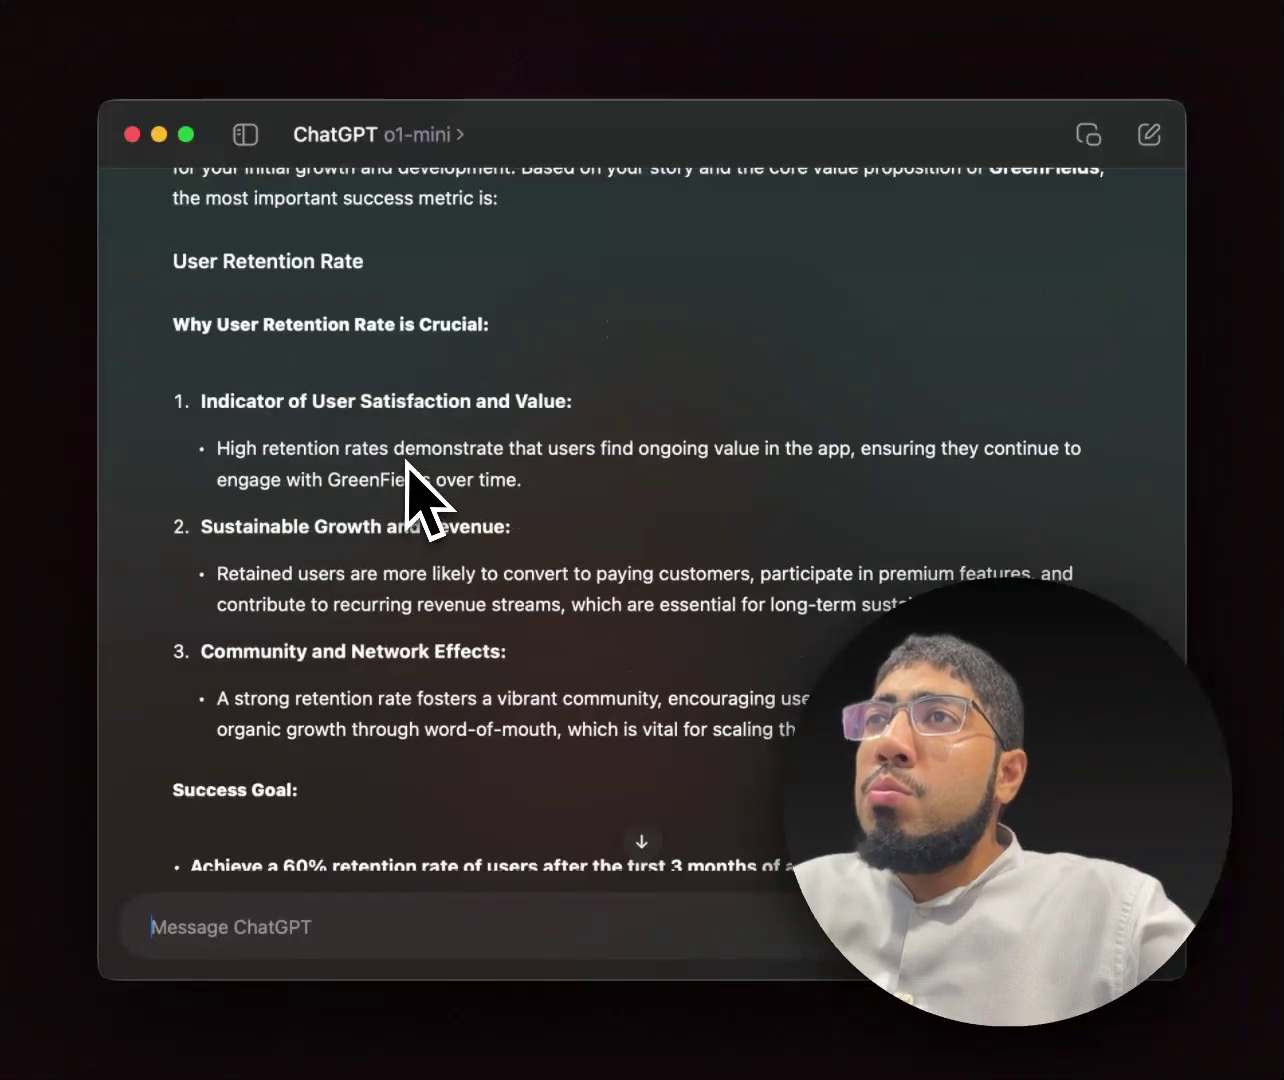
pyautogui.scroll(3, 424, 490)
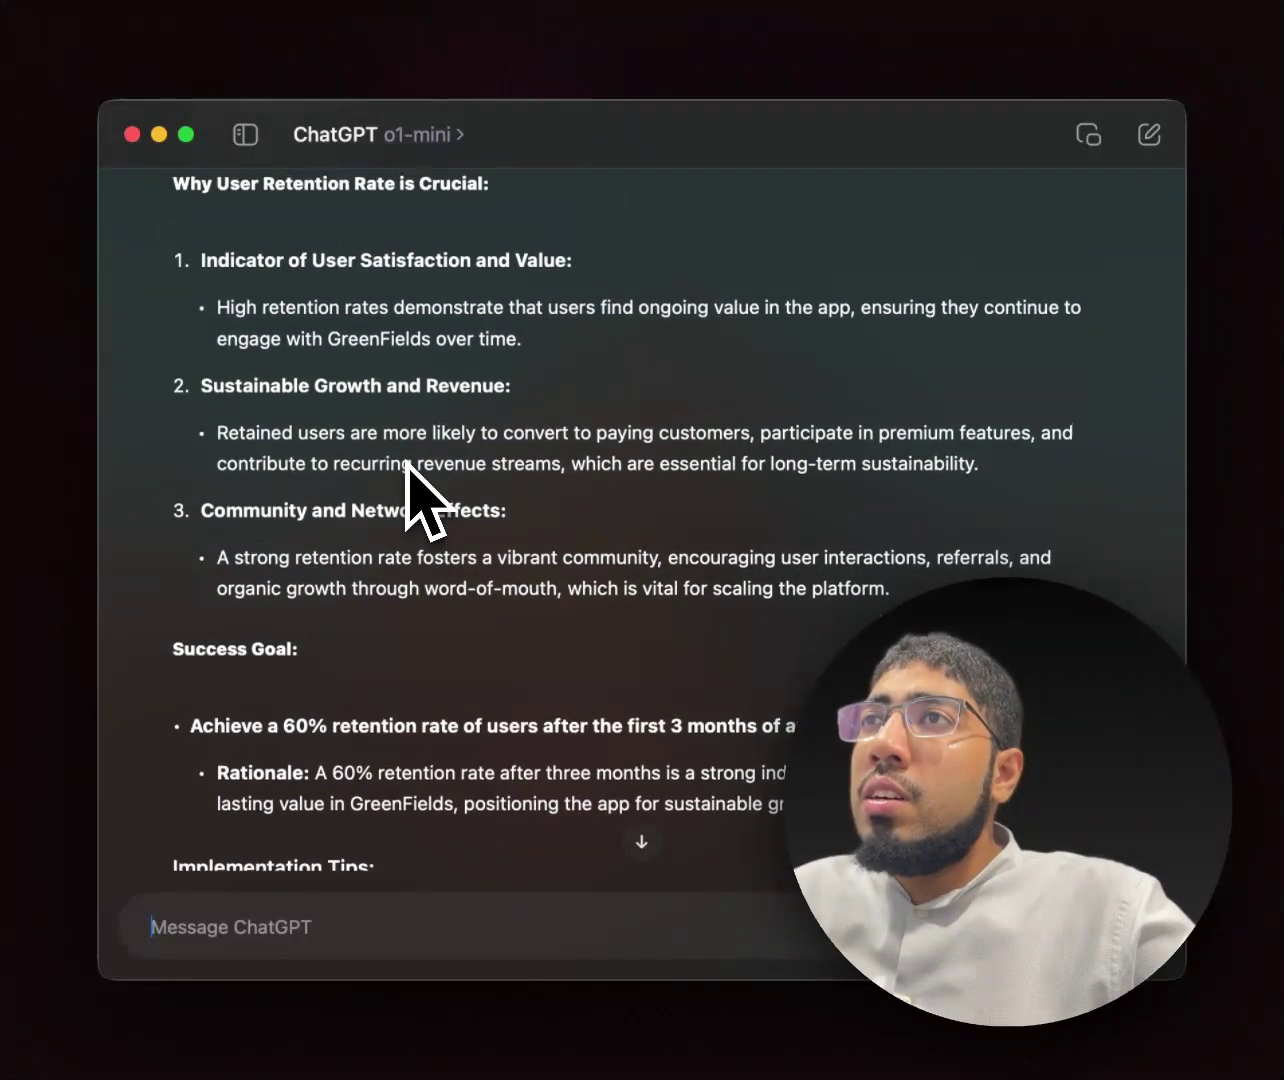
pyautogui.scroll(-6, 424, 489)
pyautogui.scroll(-5, 407, 463)
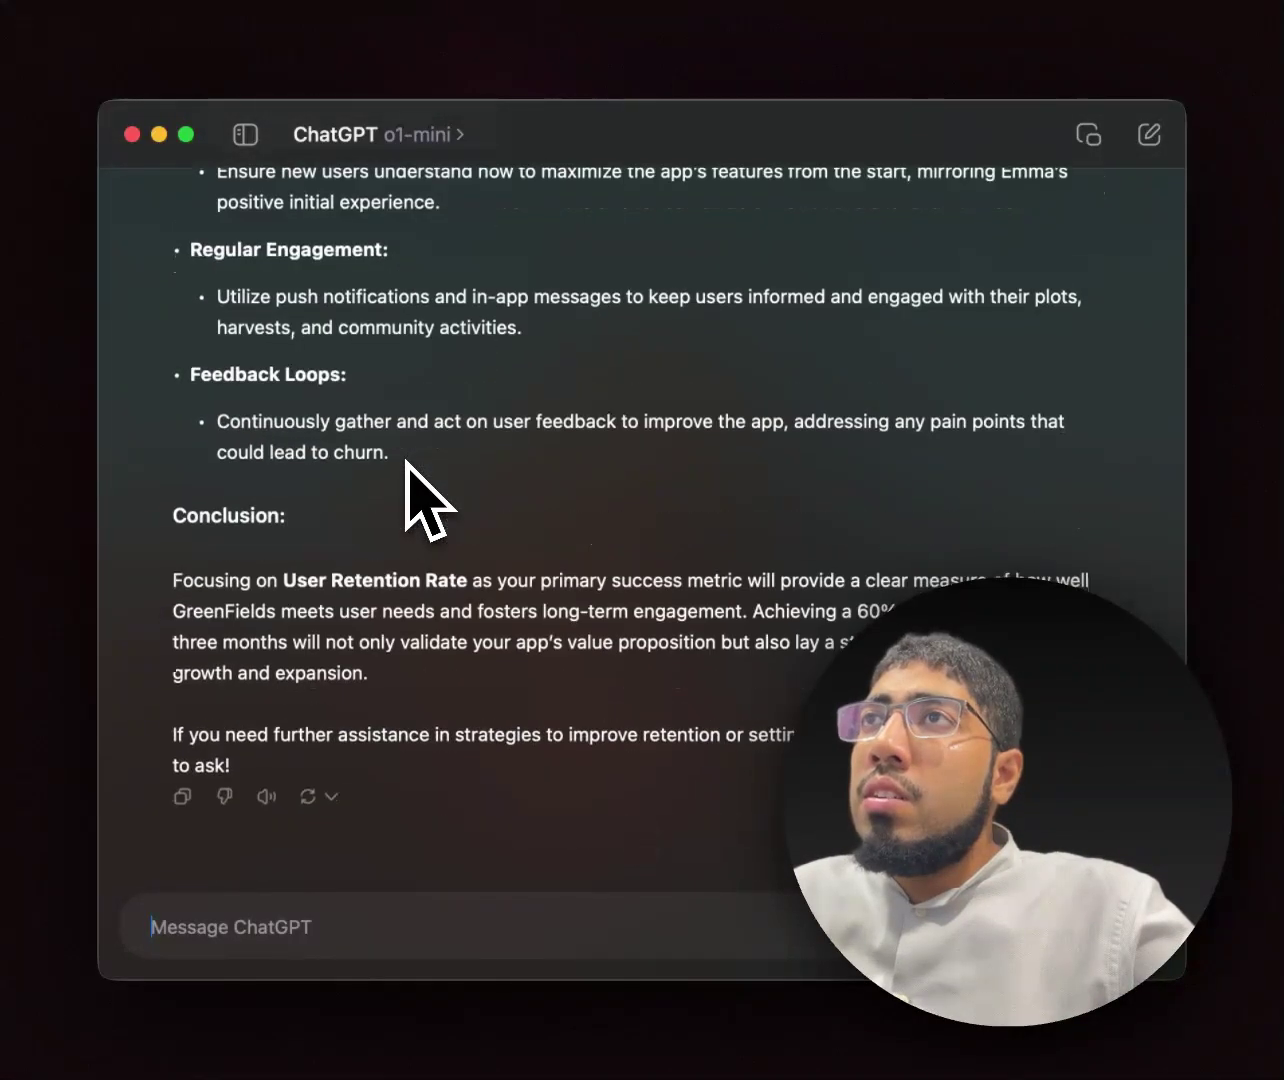
pyautogui.scroll(4, 407, 463)
pyautogui.scroll(-2, 407, 462)
pyautogui.scroll(-2, 407, 462)
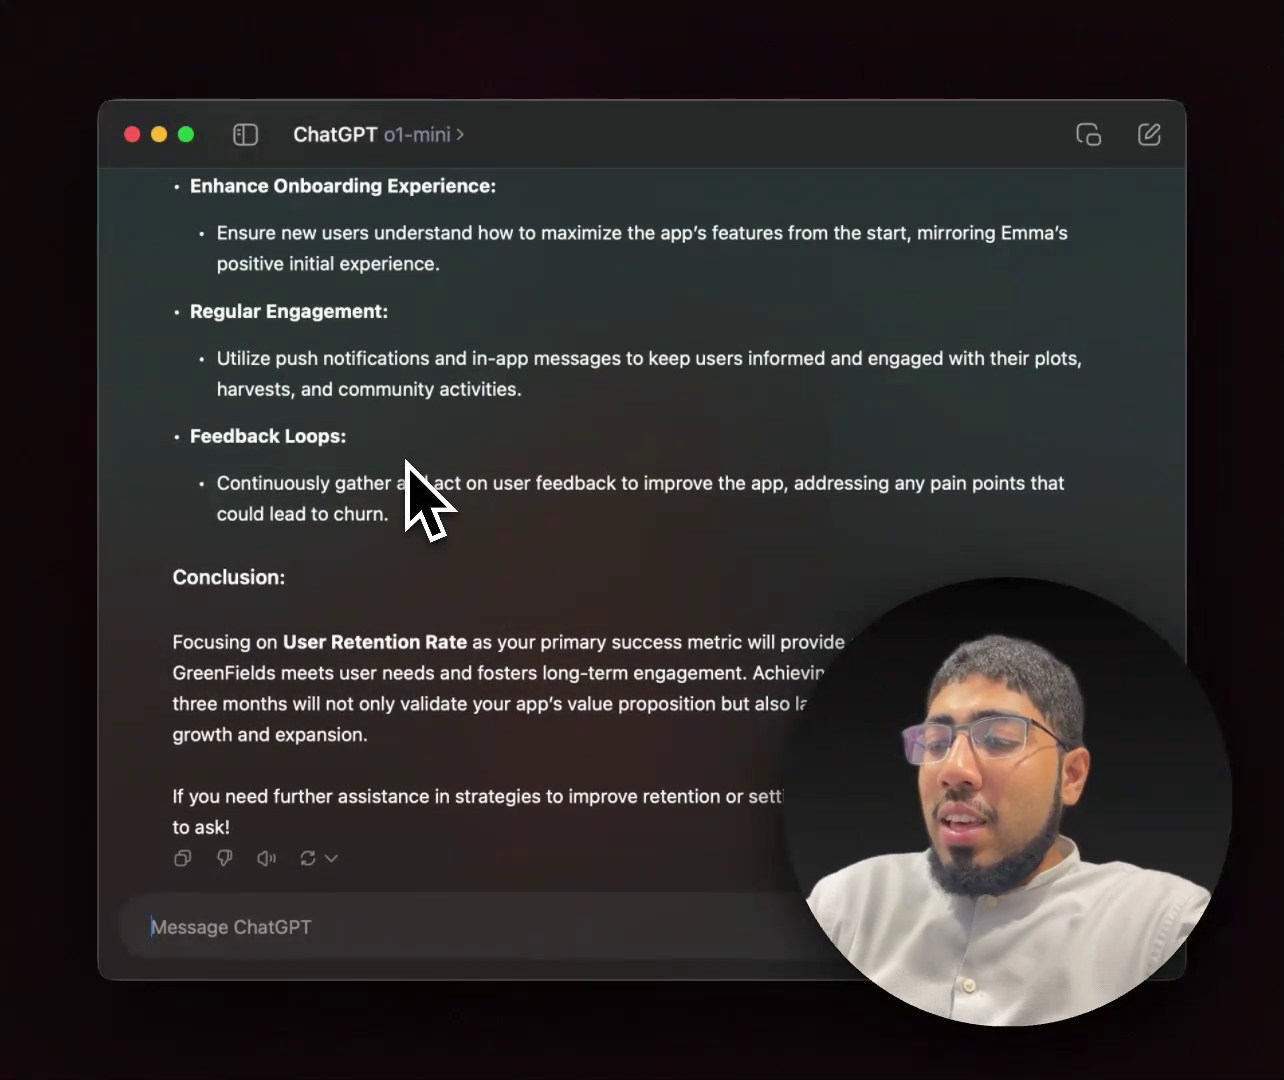
# Step: Begin a reply with "For me the most important success is"
pyautogui.write('For me the ')
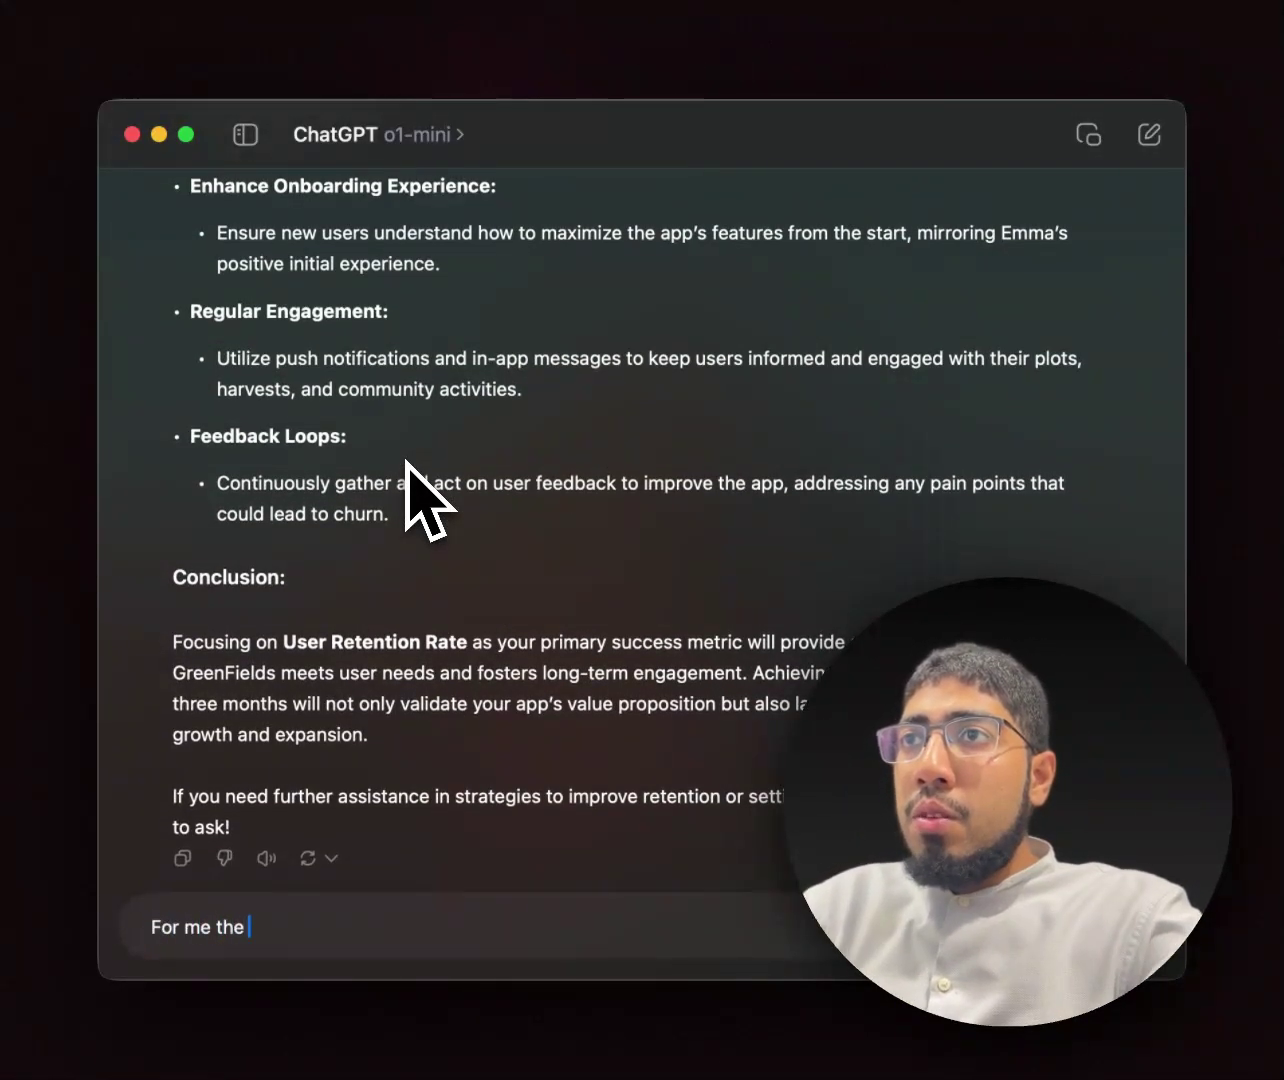
pyautogui.write('most impo')
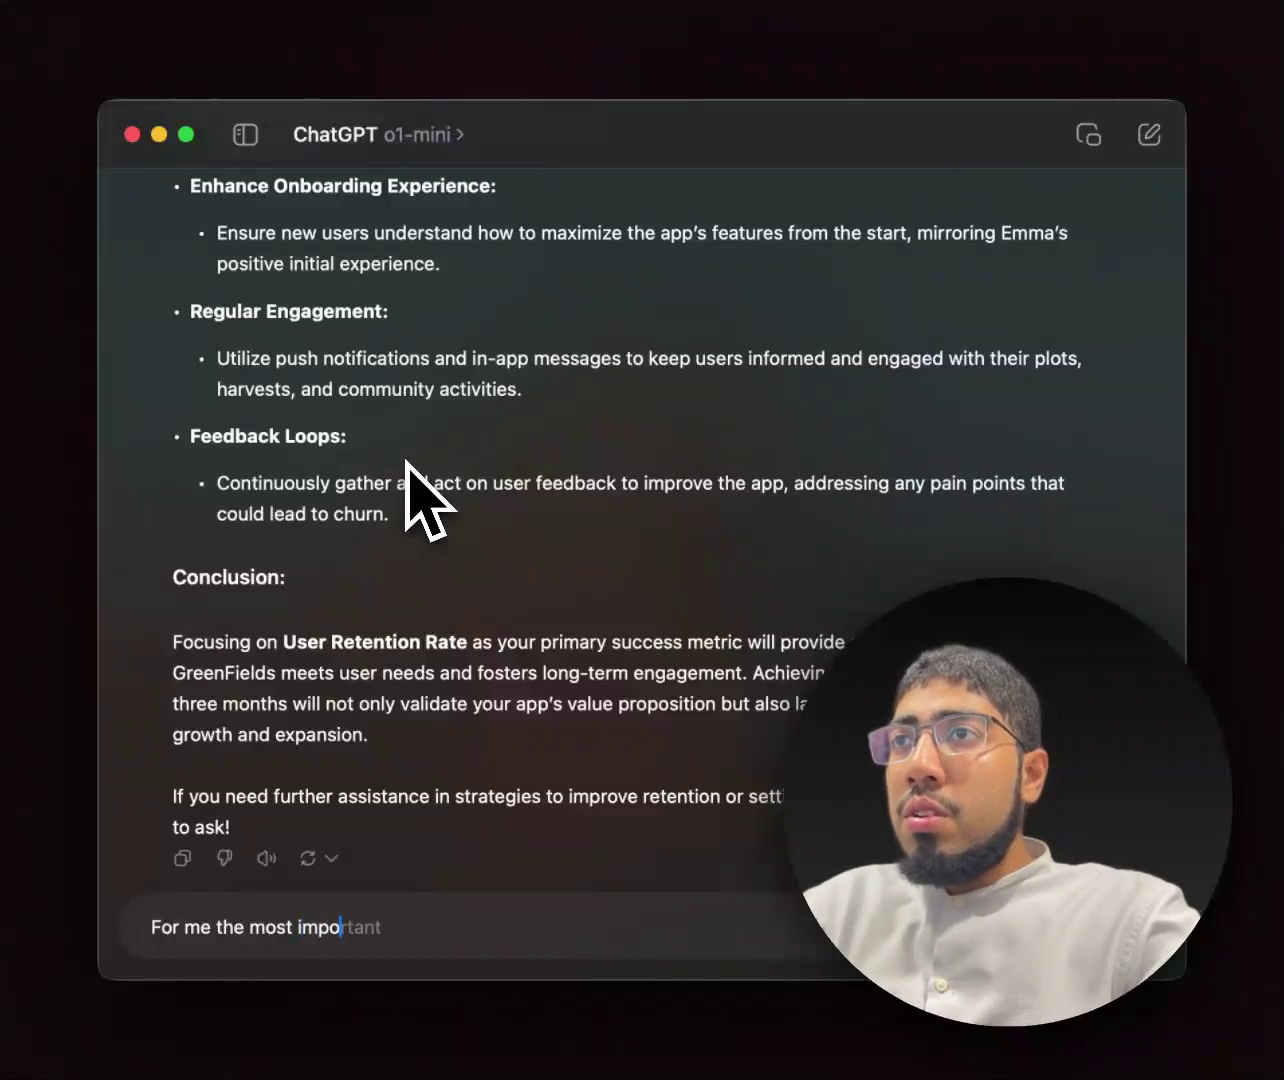
pyautogui.write('rtant success is use')
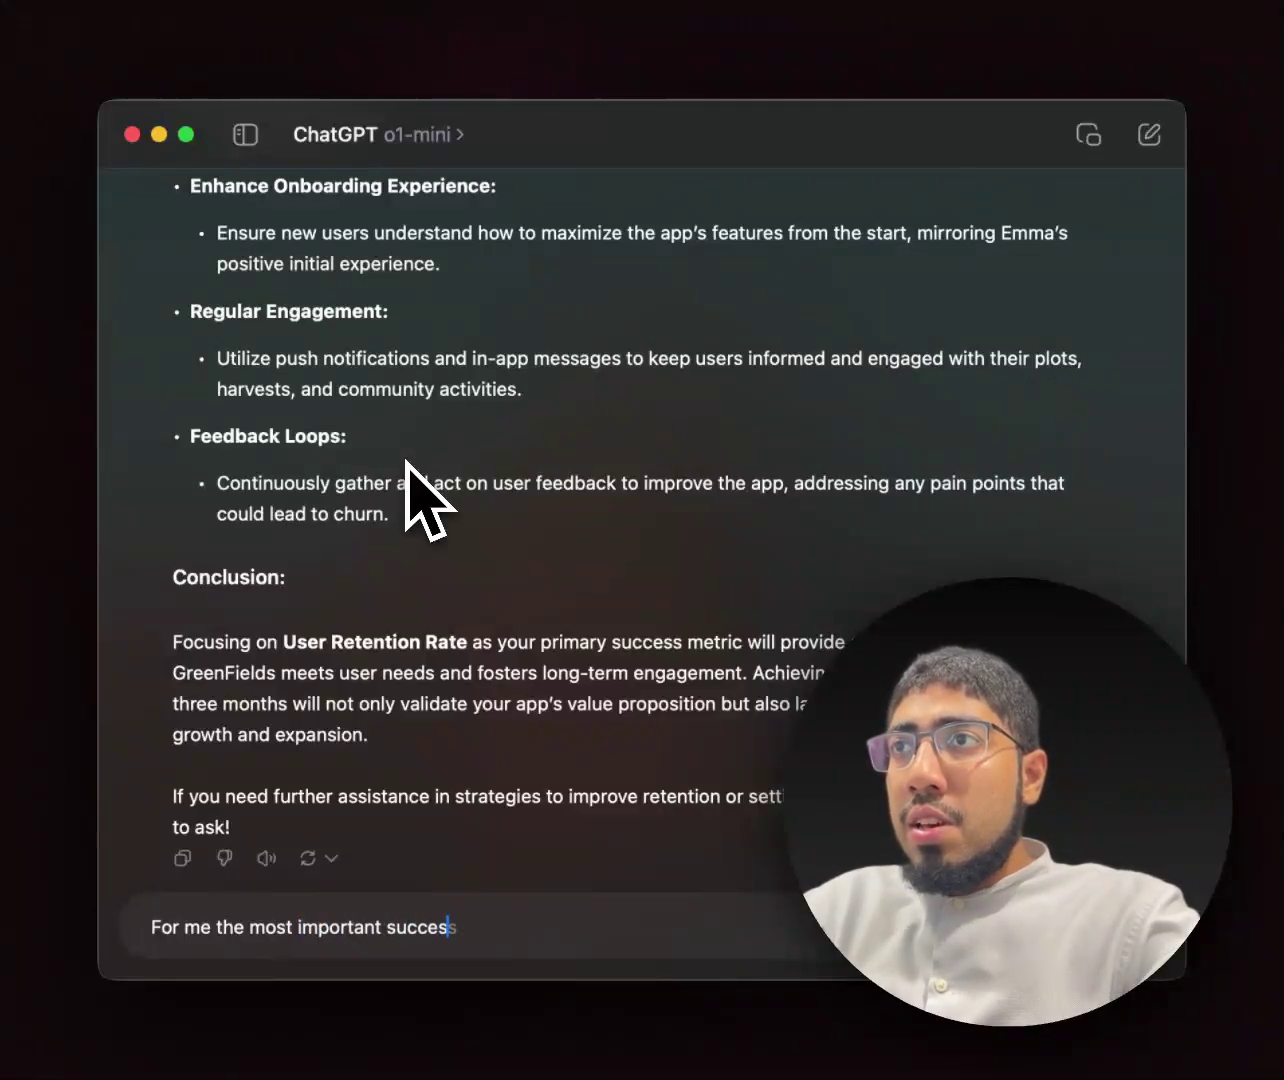
pyautogui.write('rs')
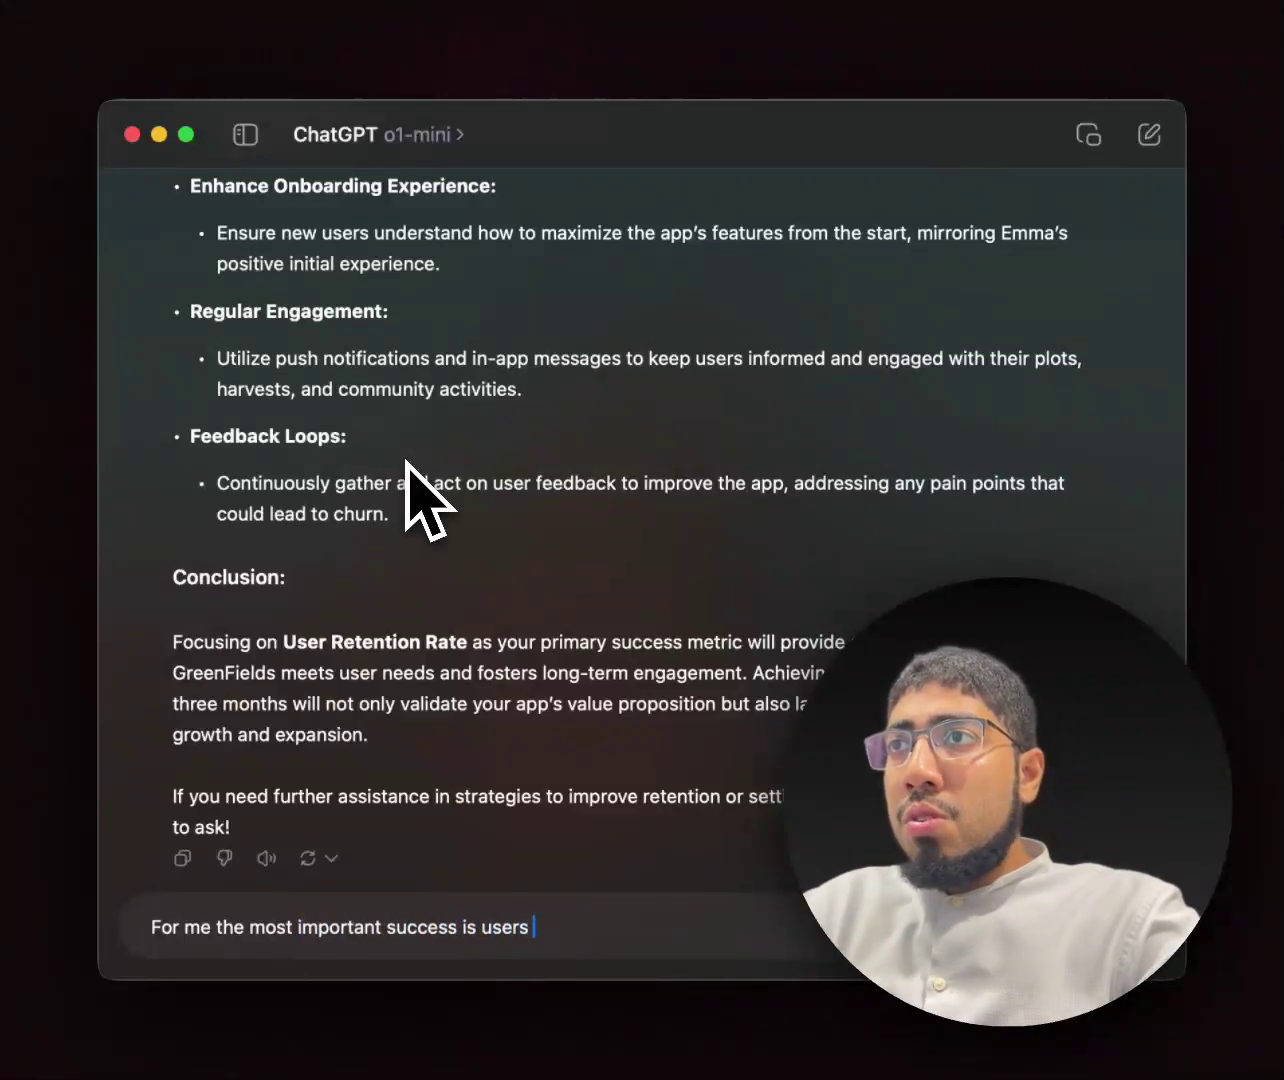
pyautogui.press('BackSpace')
pyautogui.press('BackSpace')
pyautogui.press('BackSpace')
pyautogui.press('BackSpace')
pyautogui.press('BackSpace')
pyautogui.press('BackSpace')
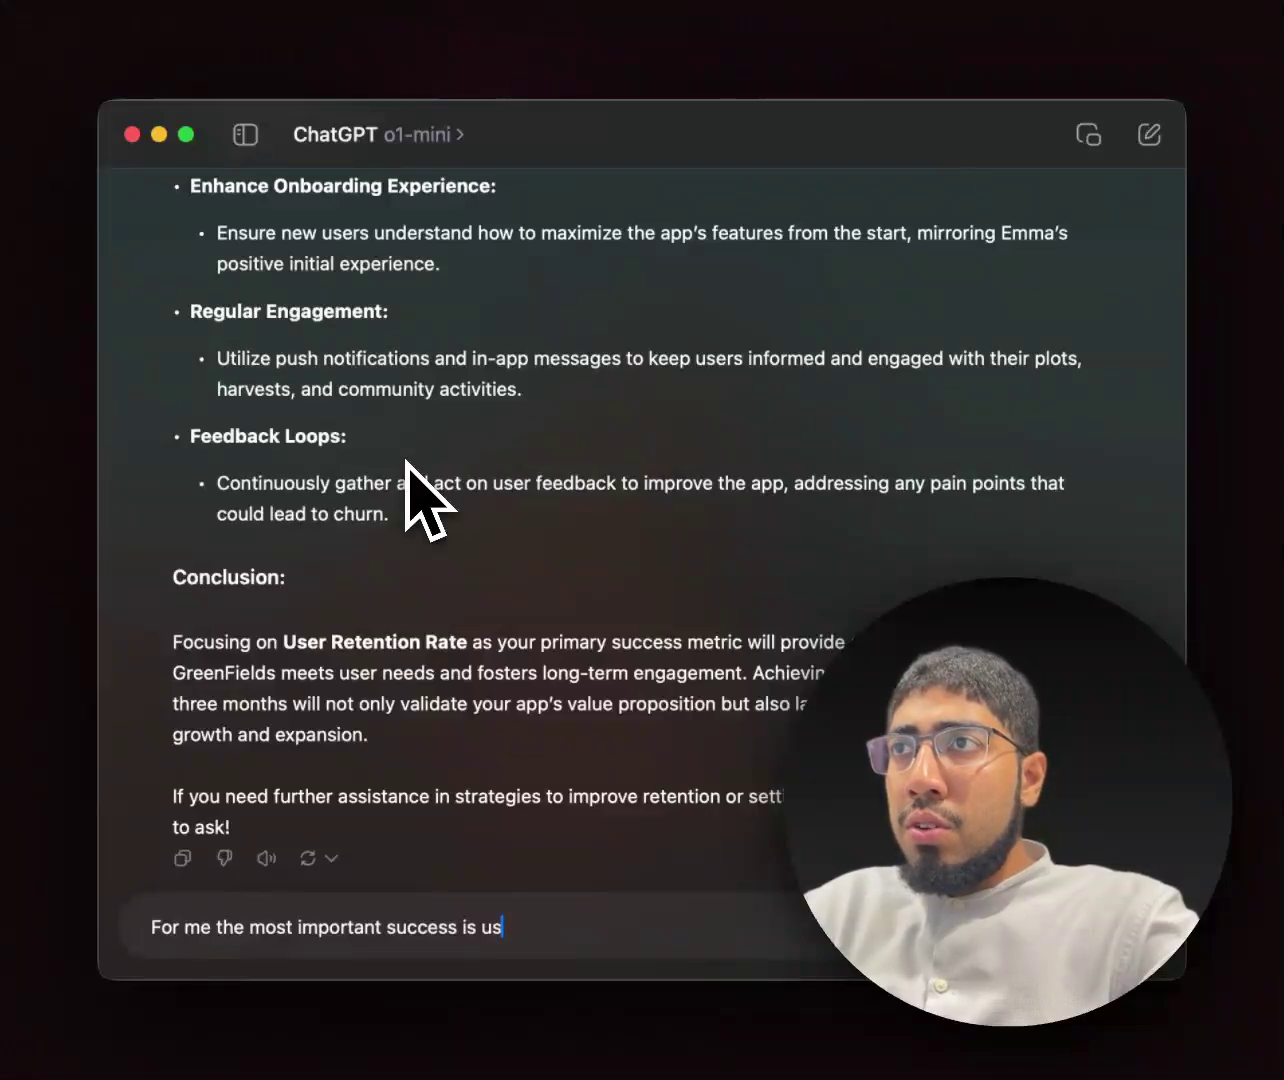
# Step: Continue the reply with "for customers to own their farm in the most personalized way possible"
pyautogui.write('for customers to')
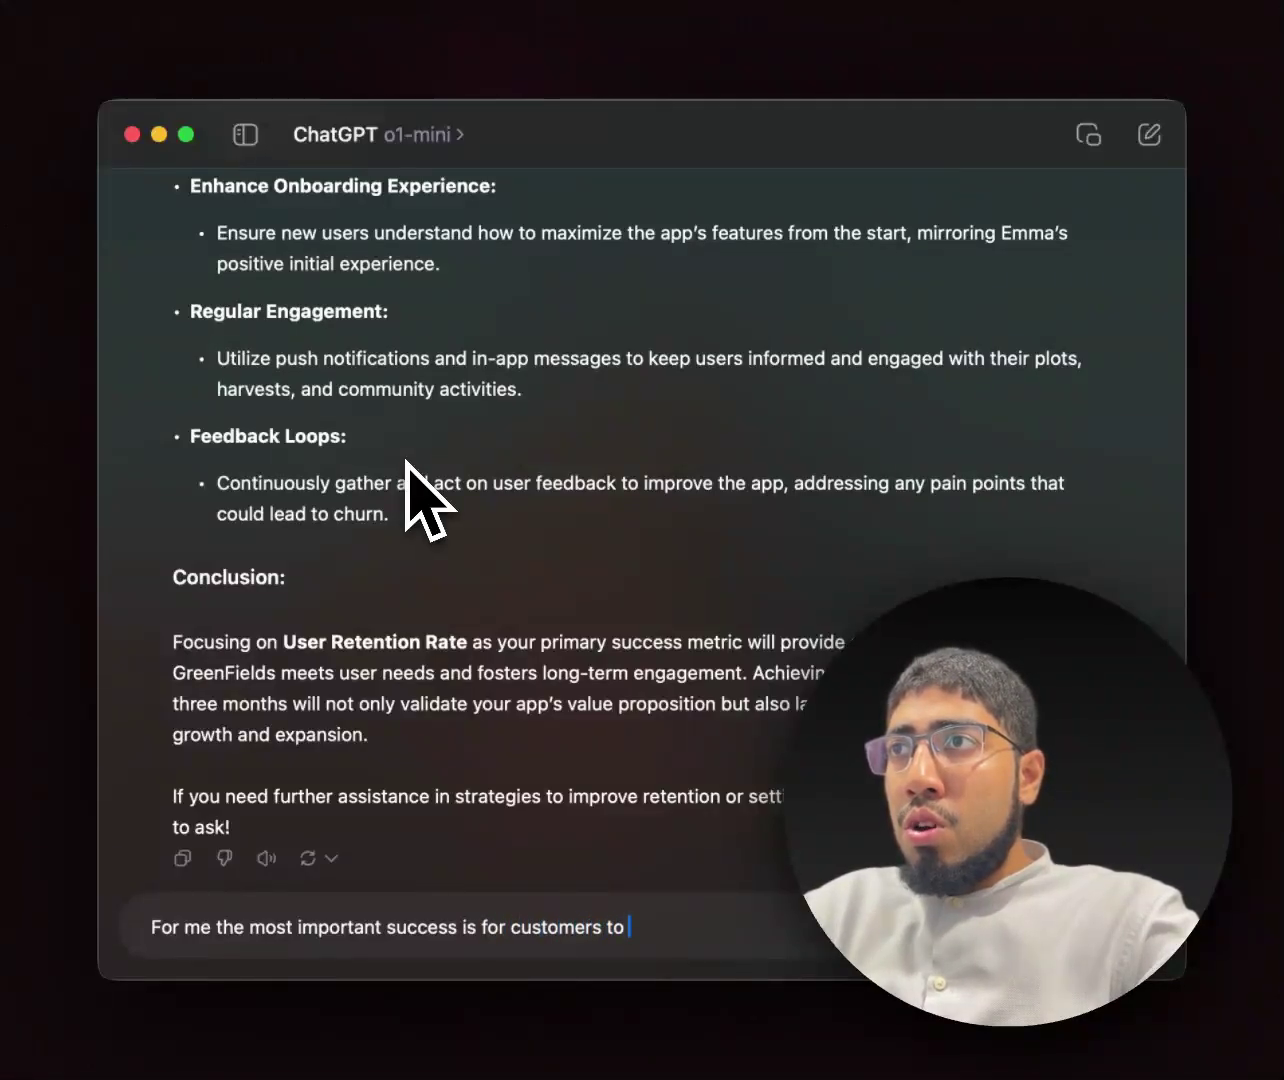
pyautogui.write(' own their')
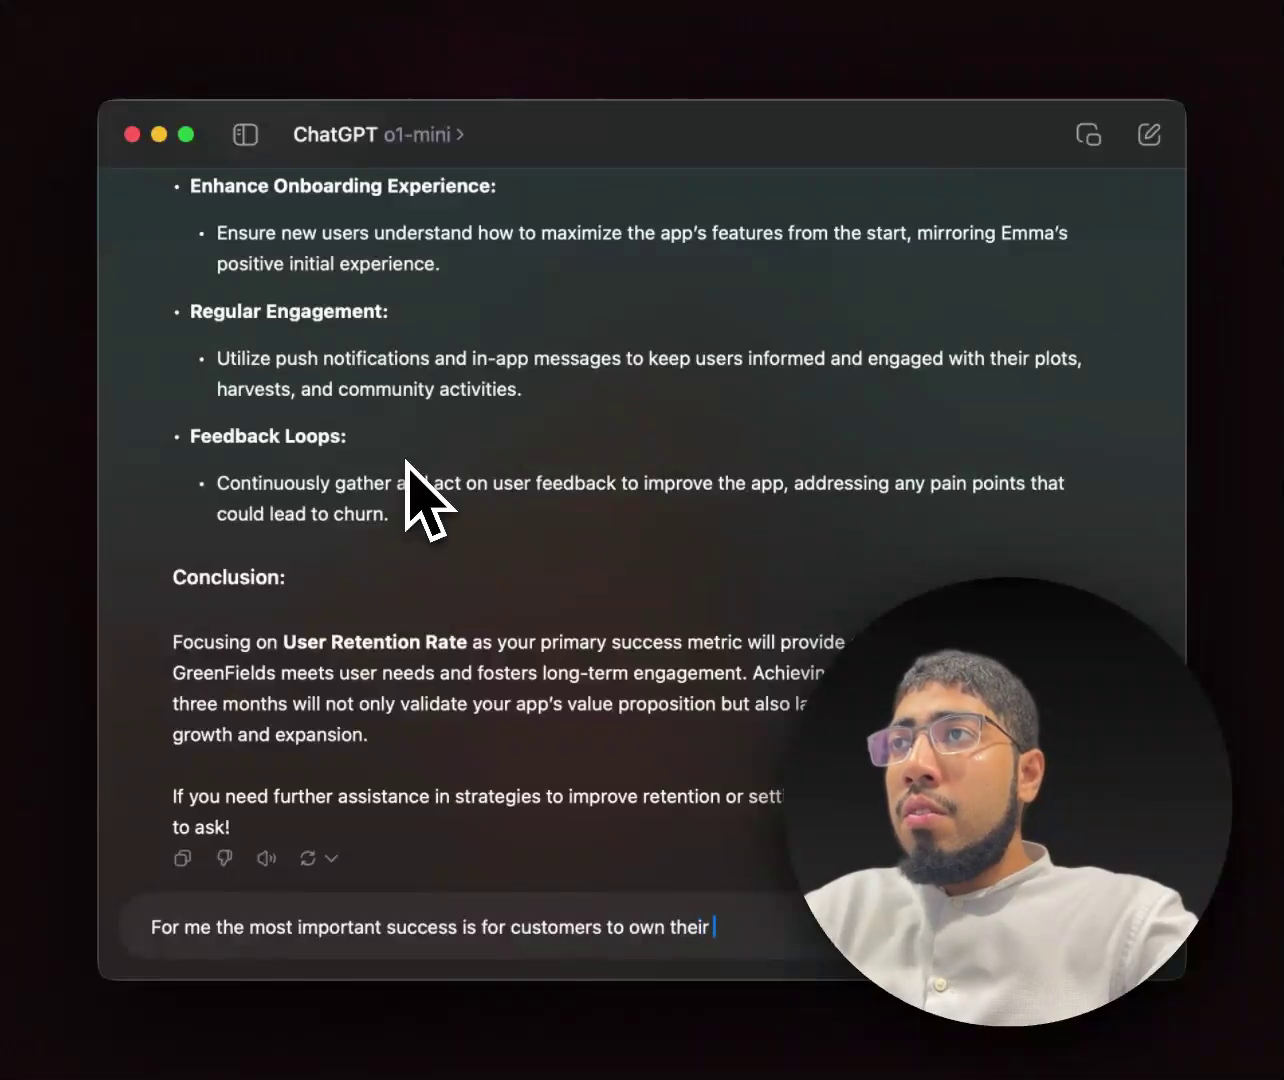
pyautogui.write(' farm,')
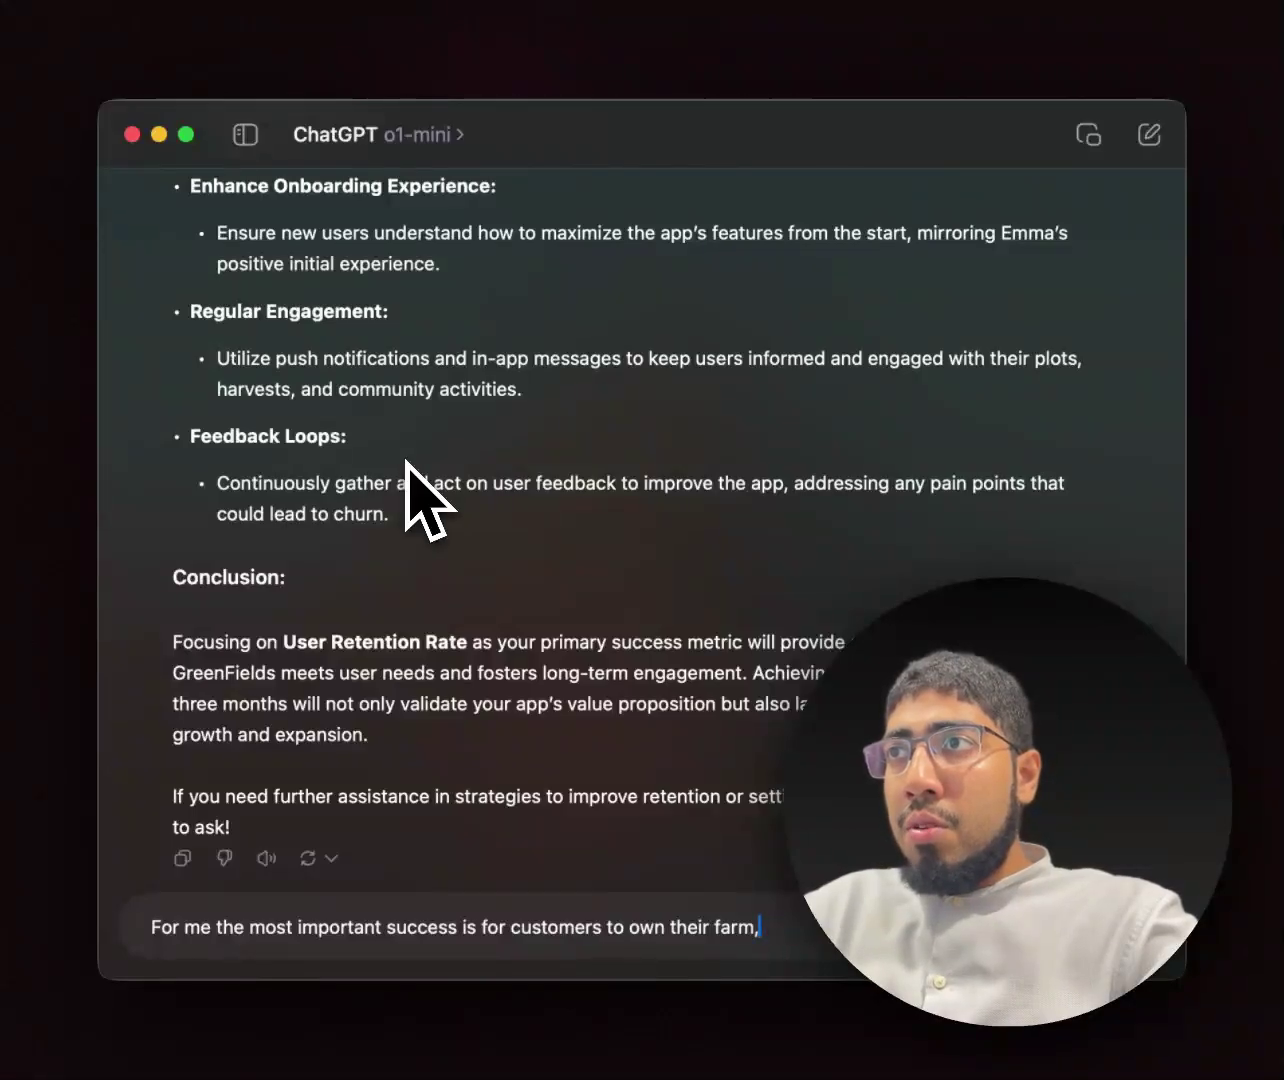
pyautogui.press('BackSpace')
pyautogui.write('in the r')
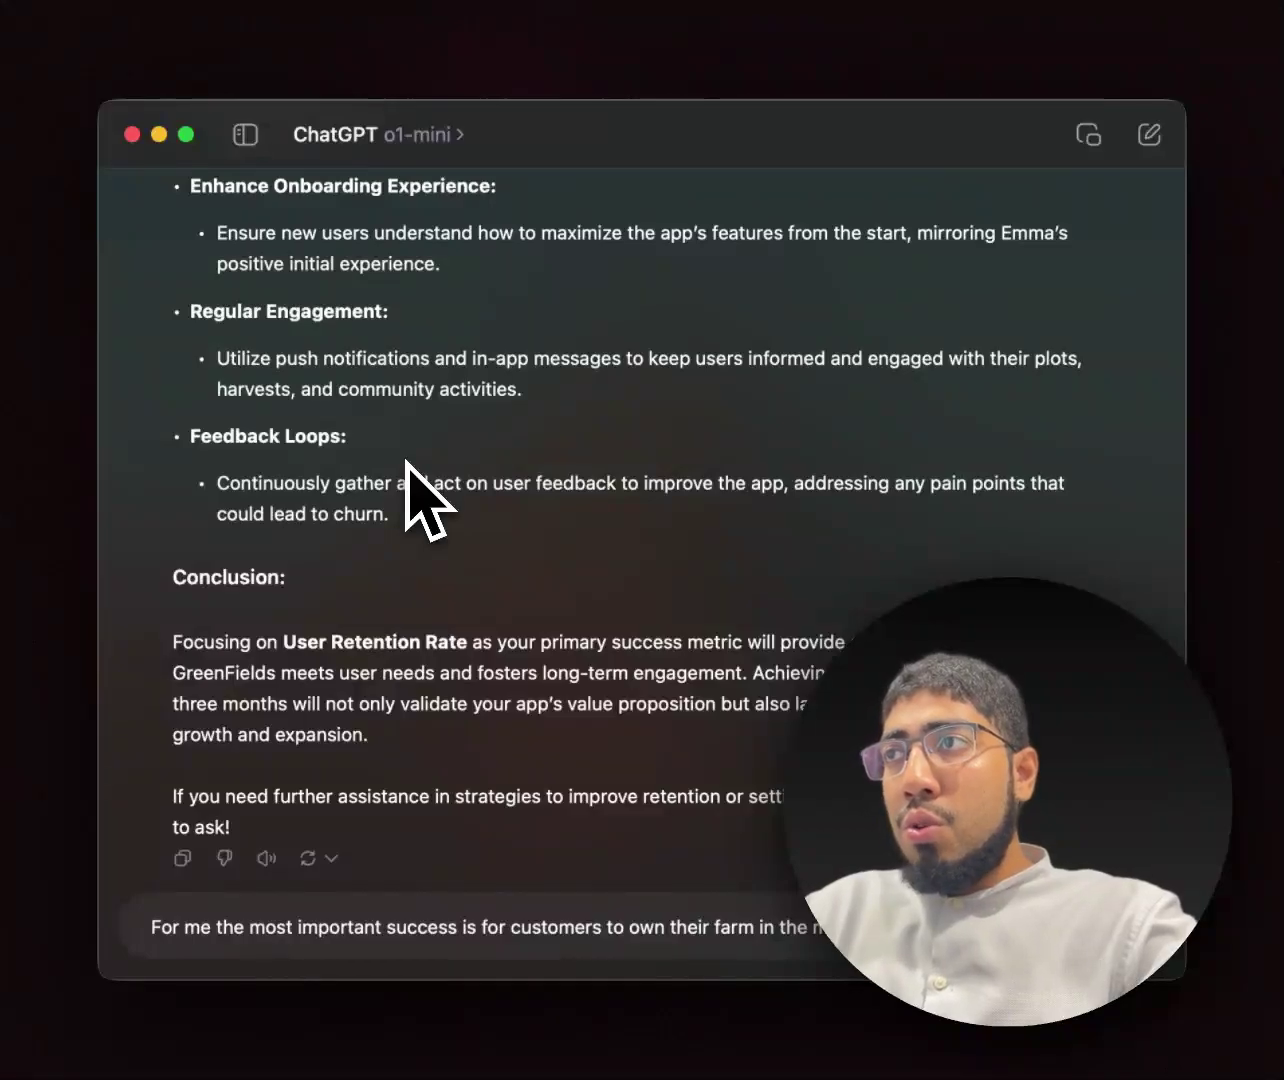
pyautogui.write('.')
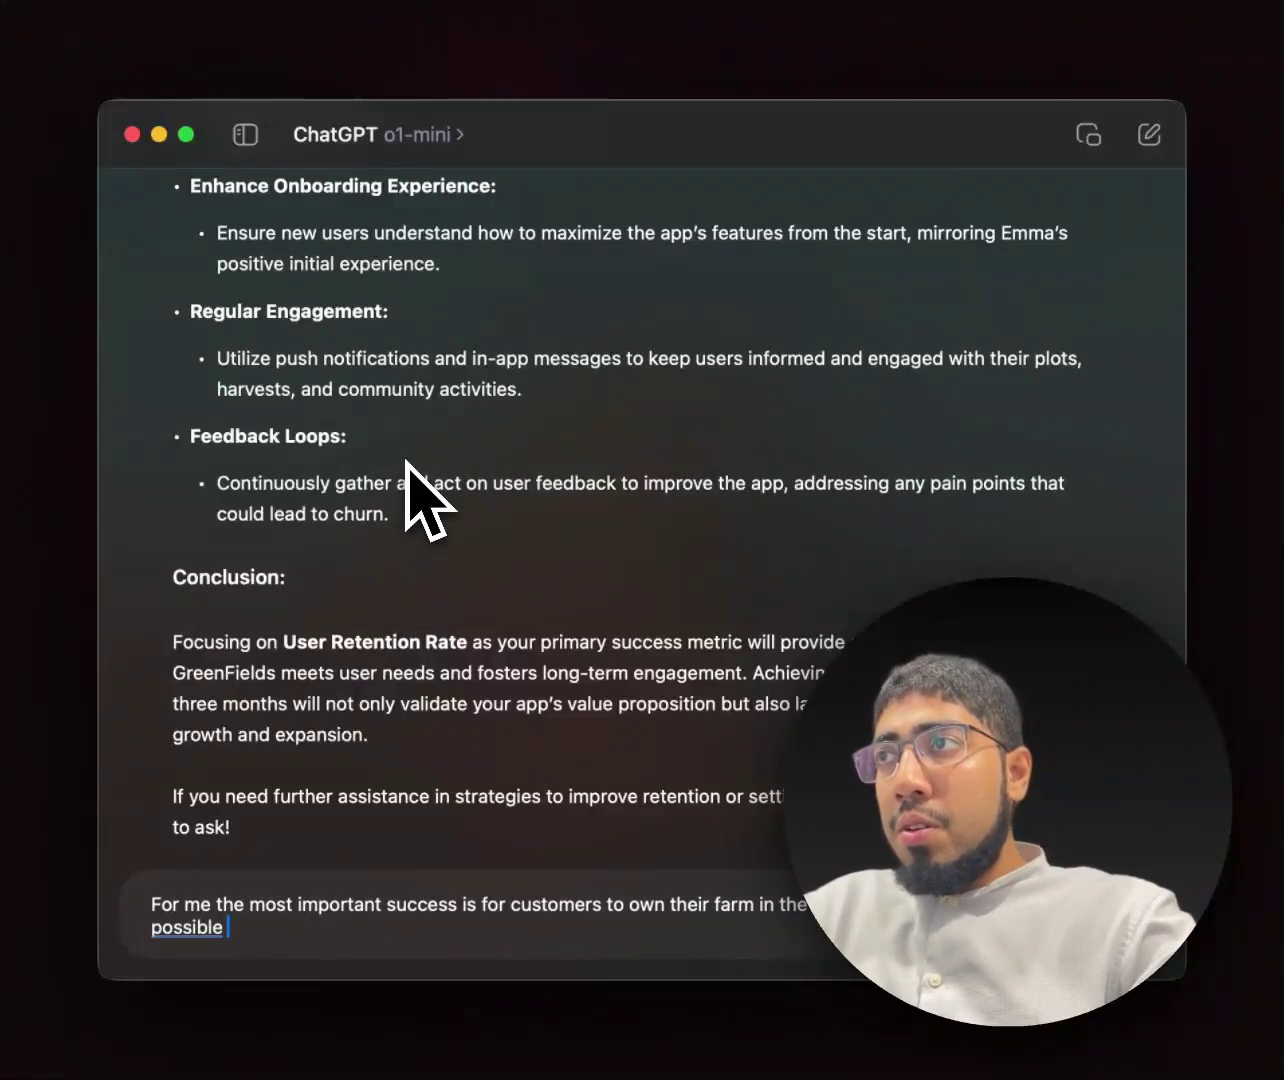
pyautogui.press('BackSpace')
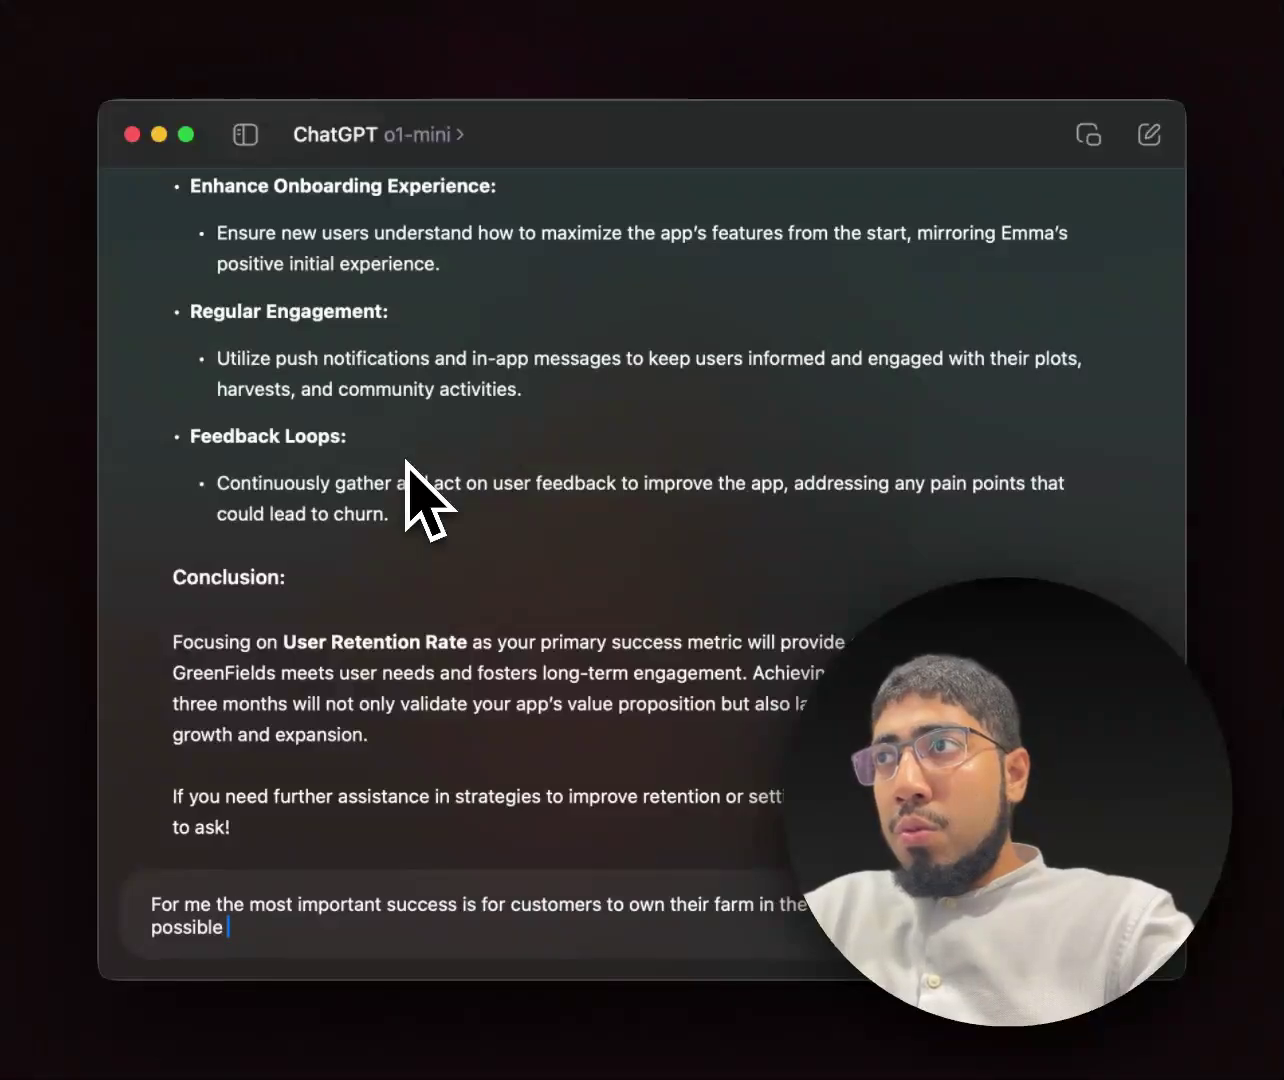
# Step: Extend the sentence with "and own it with as little effort/pain as possible."
pyautogui.write('and t')
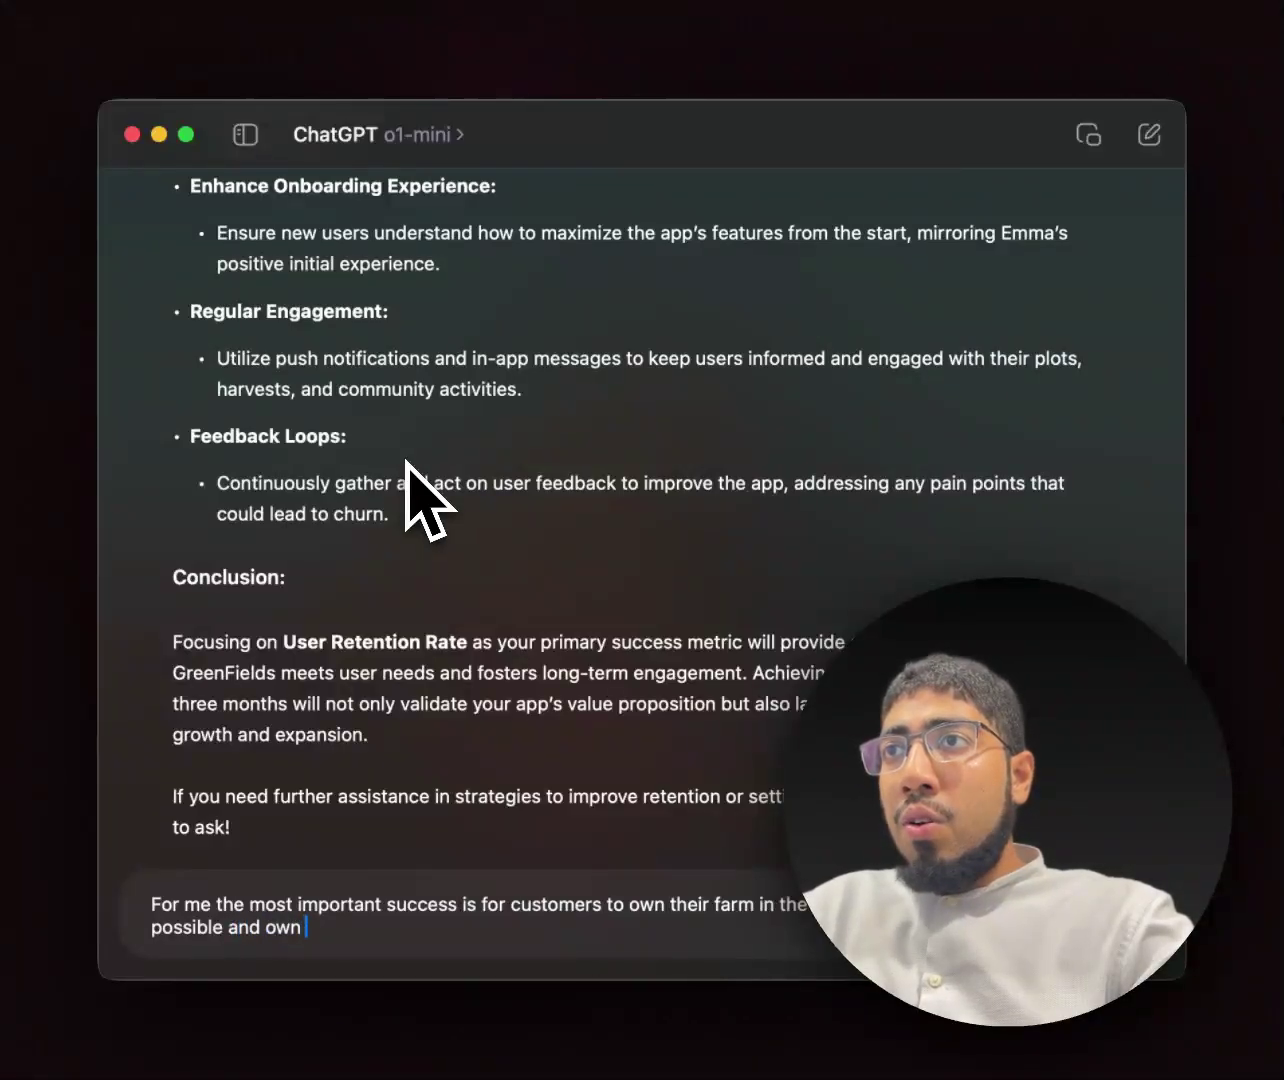
pyautogui.write('wn it with a')
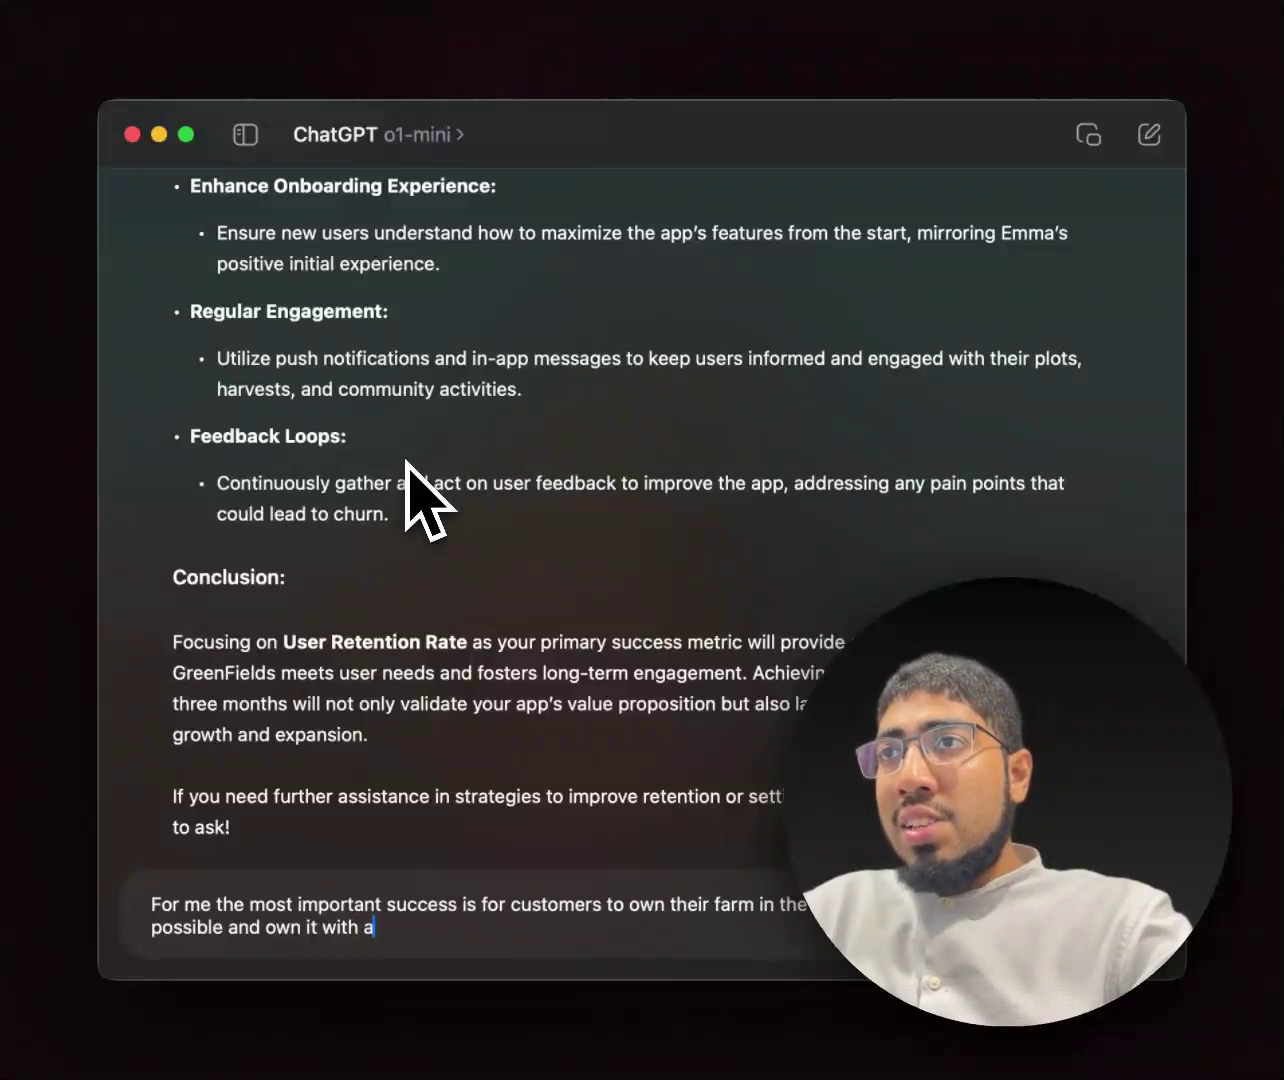
pyautogui.write('s little effort')
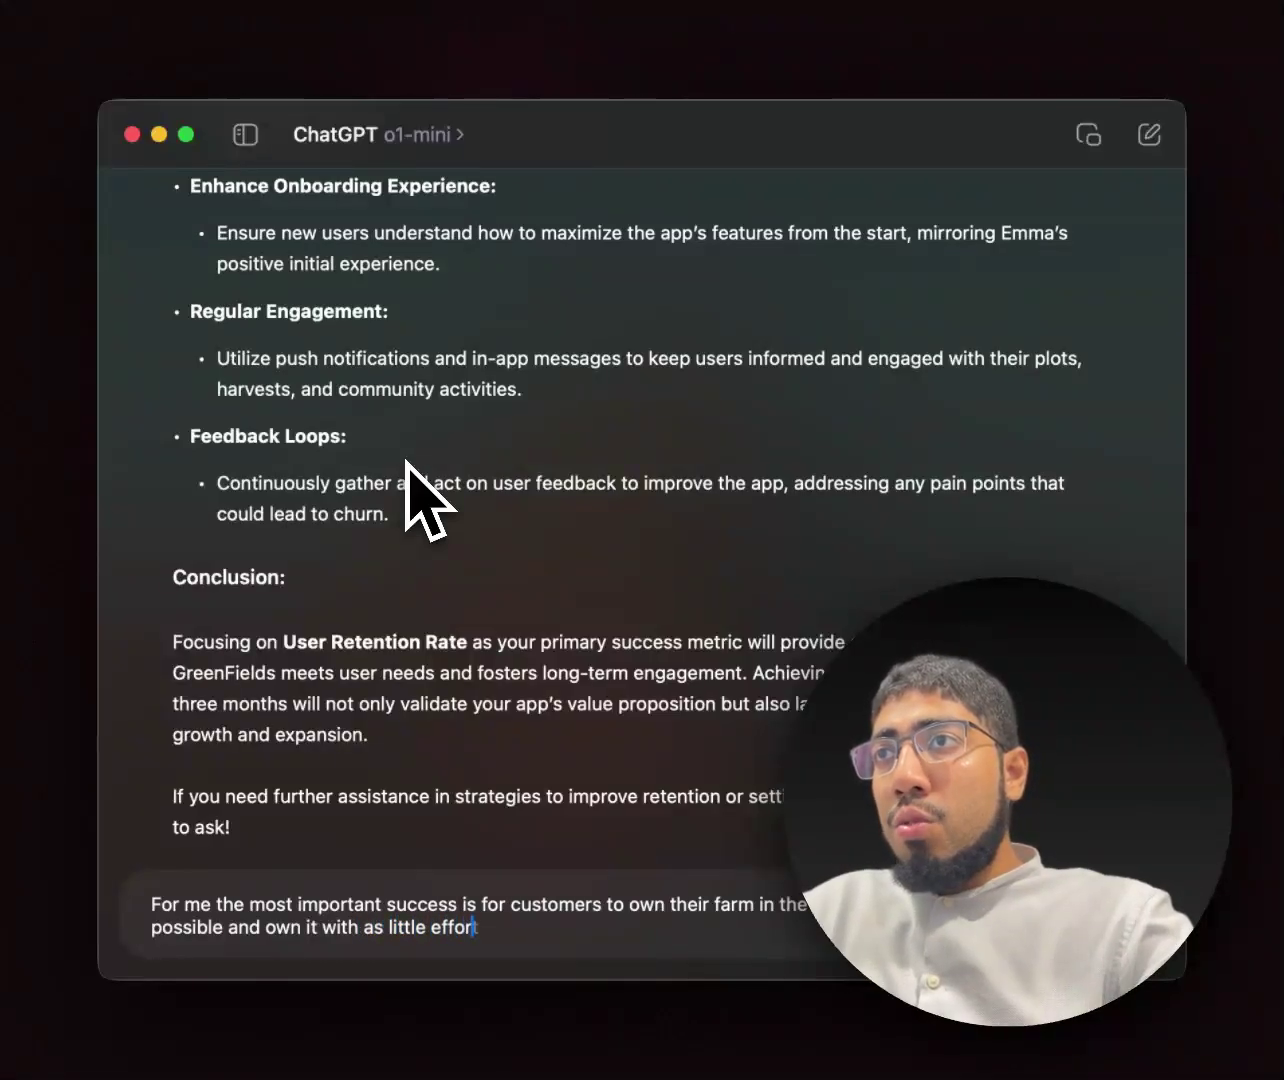
pyautogui.write('/pain as pos')
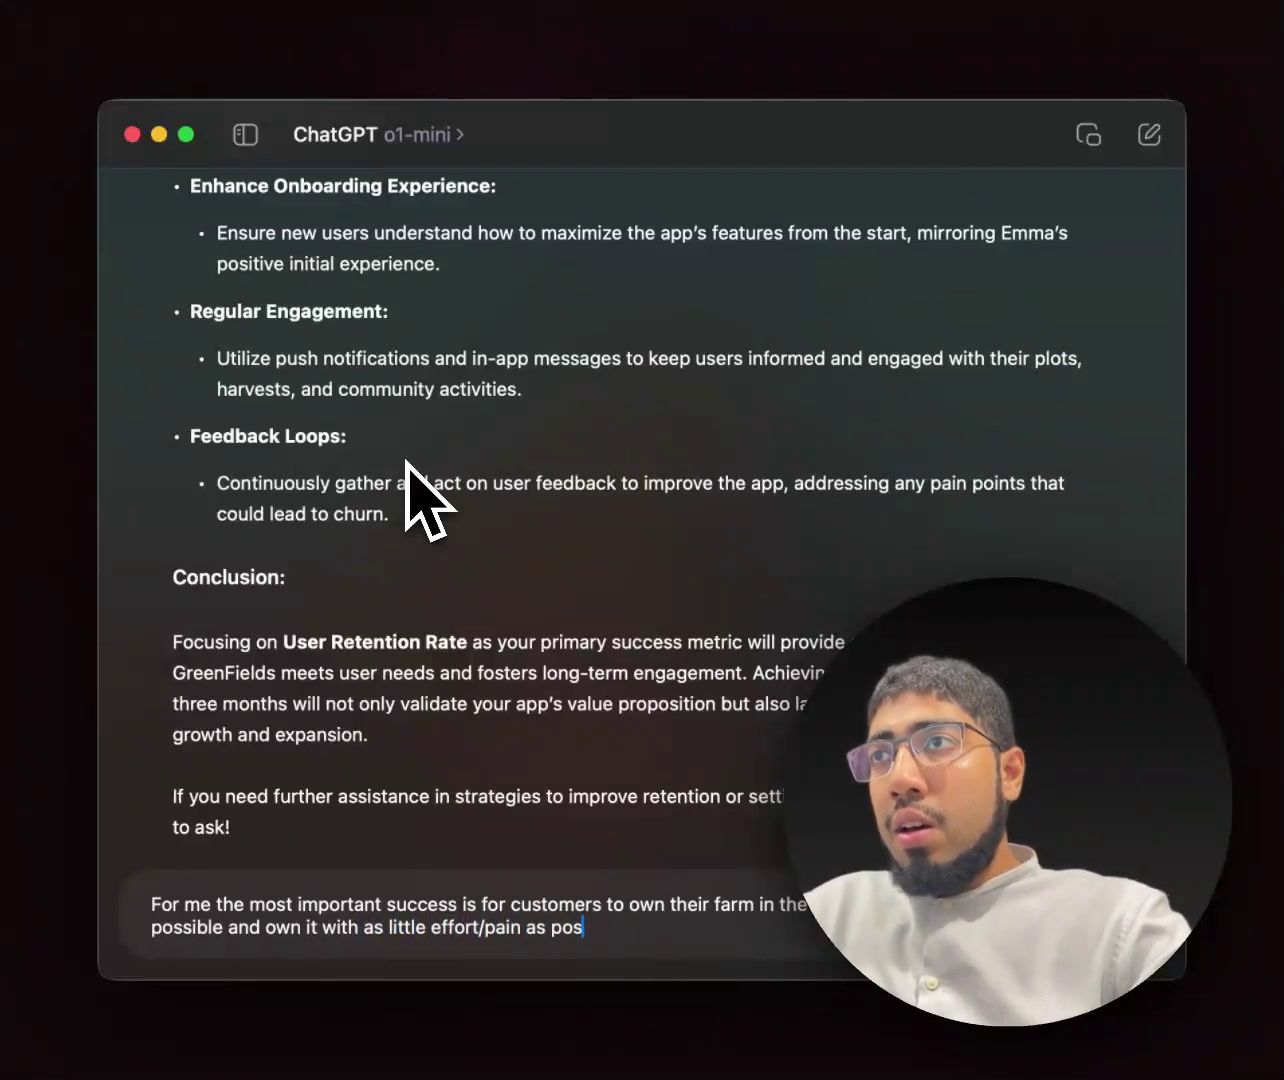
pyautogui.write('sible.')
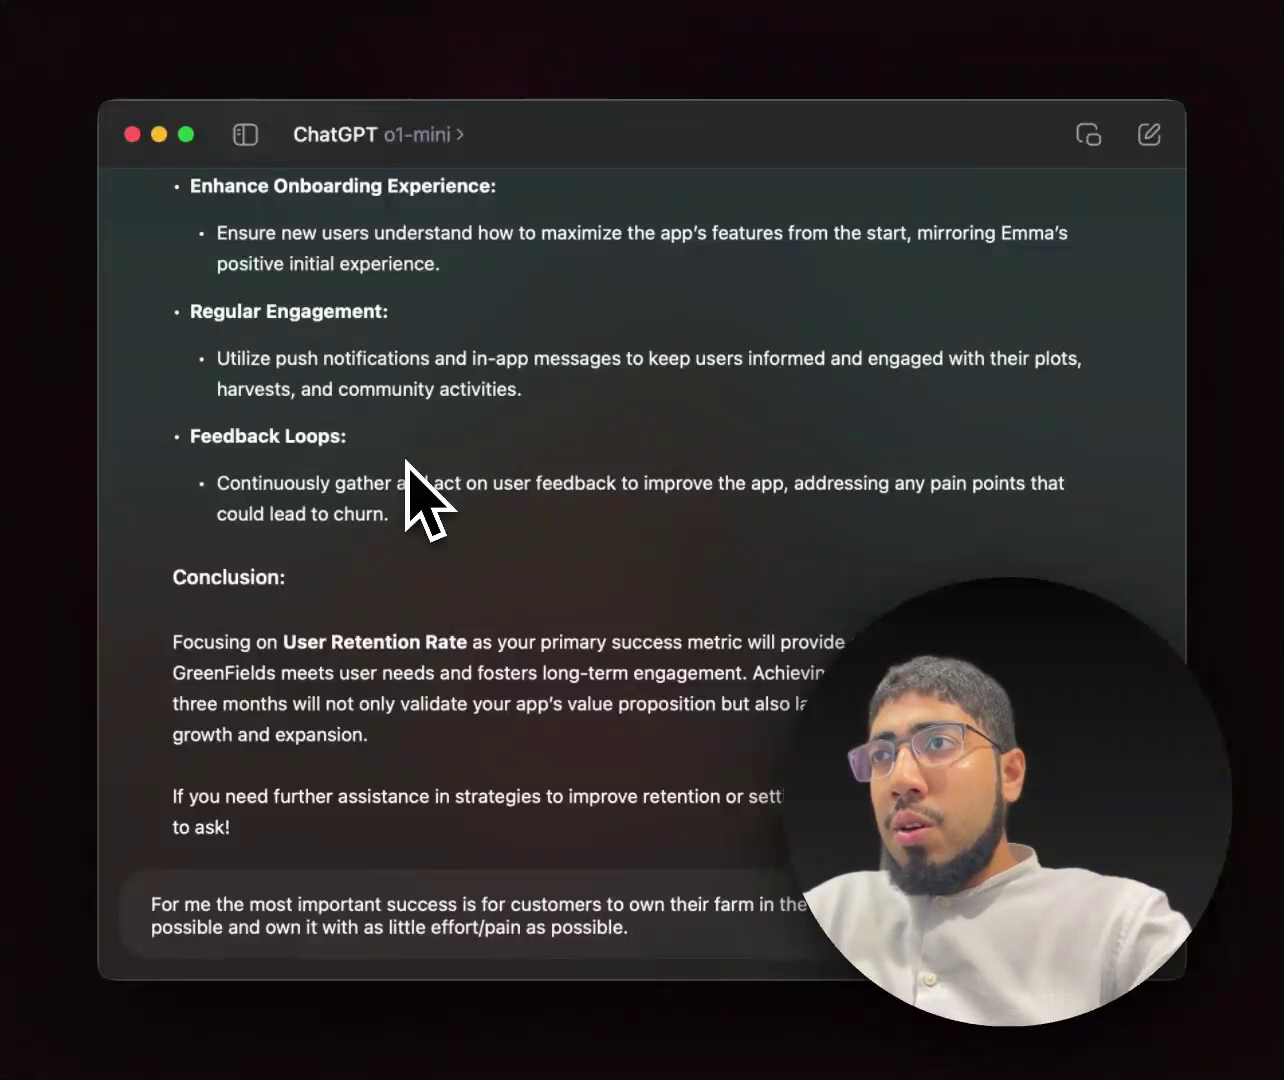
# Step: Add a closing remark beginning "To me, these are" that calls the suggested points secondary, and send the message
pyautogui.write(' To me, t')
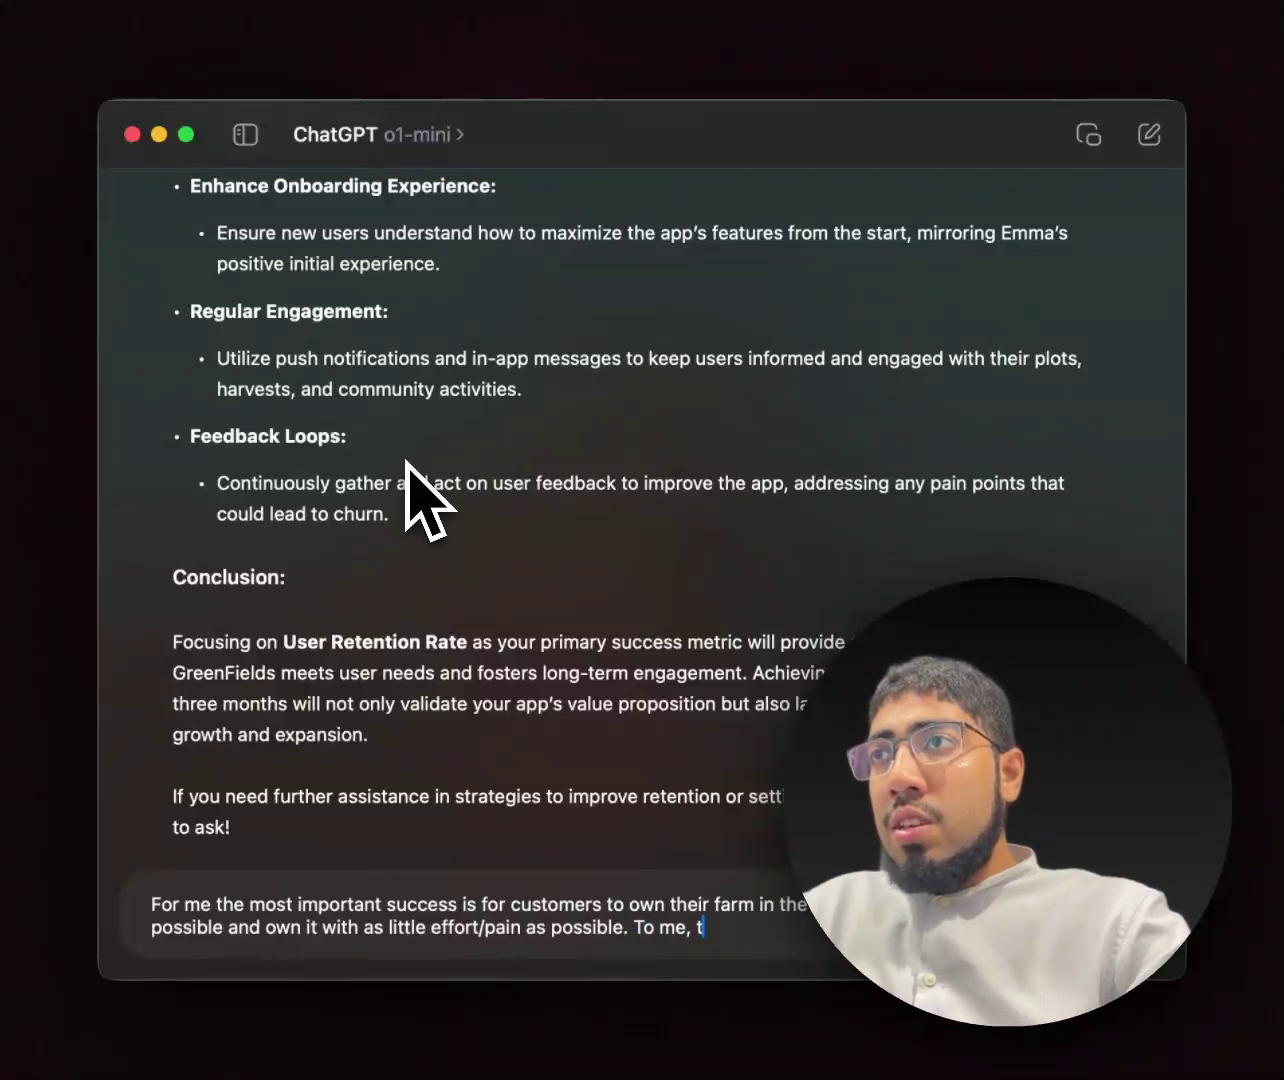
pyautogui.write('hese are seco')
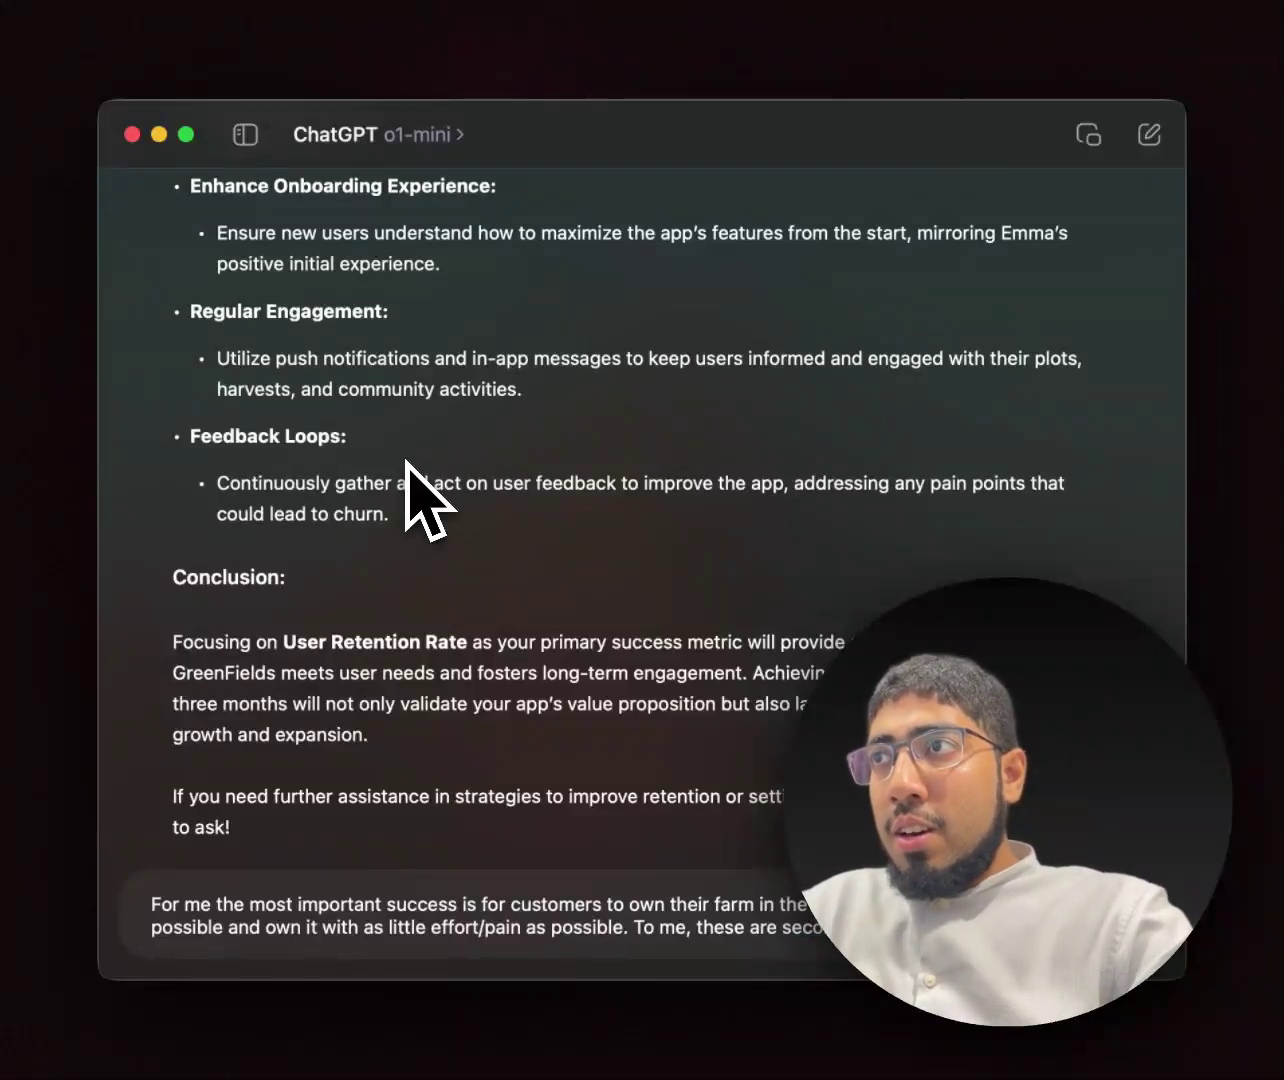
pyautogui.press('Return')
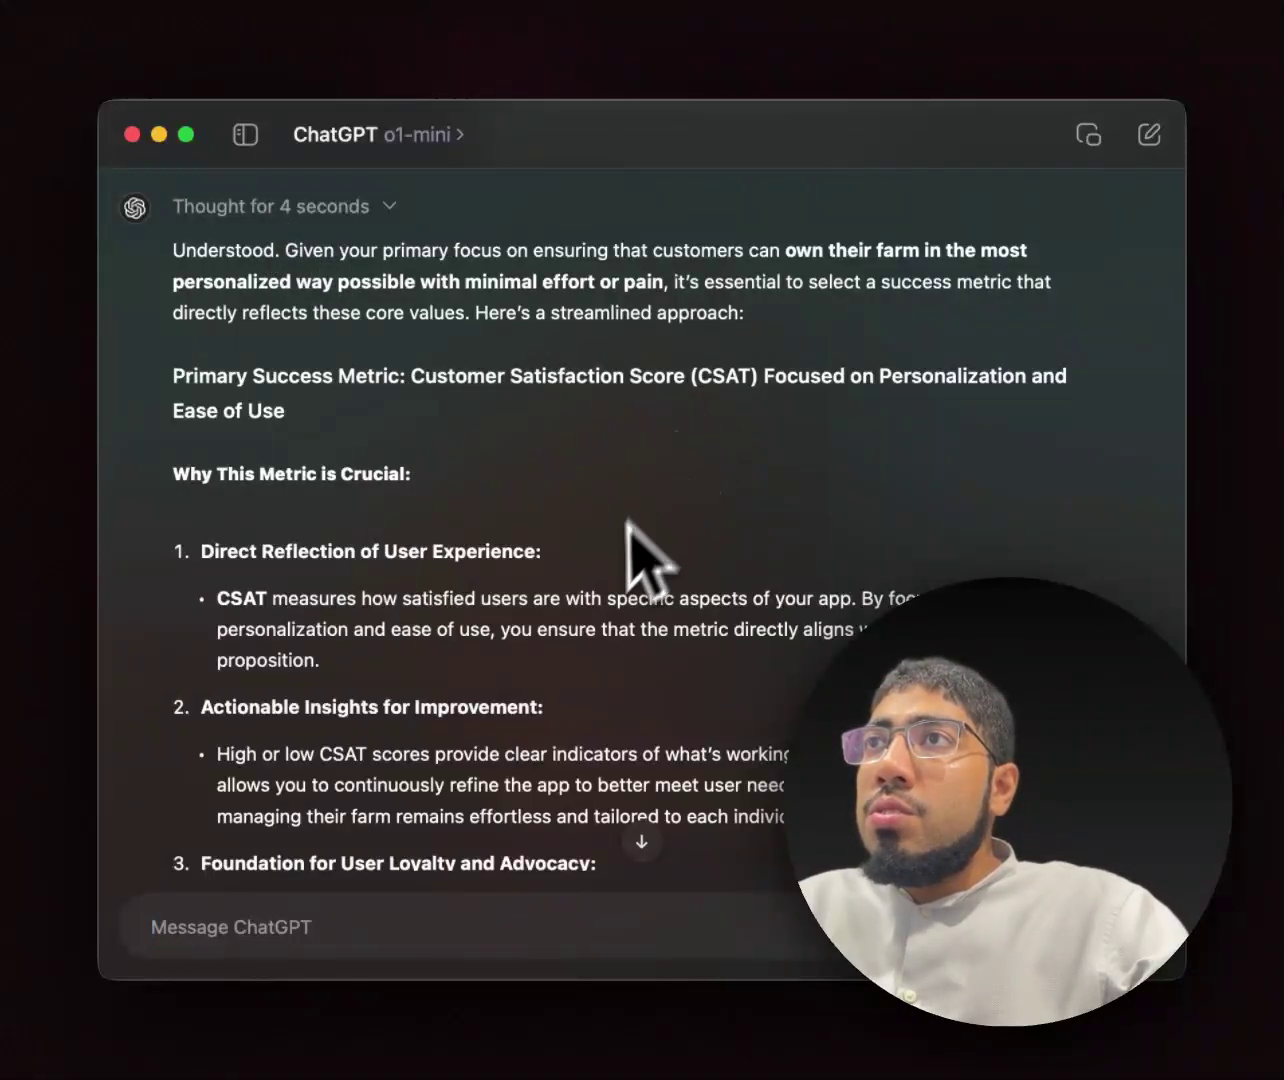
# Step: Read through the new CSAT answer, covering its primary metric, reasons, success goal, implementation tips and conclusion
pyautogui.scroll(-3, 480, 632)
pyautogui.scroll(-3, 462, 640)
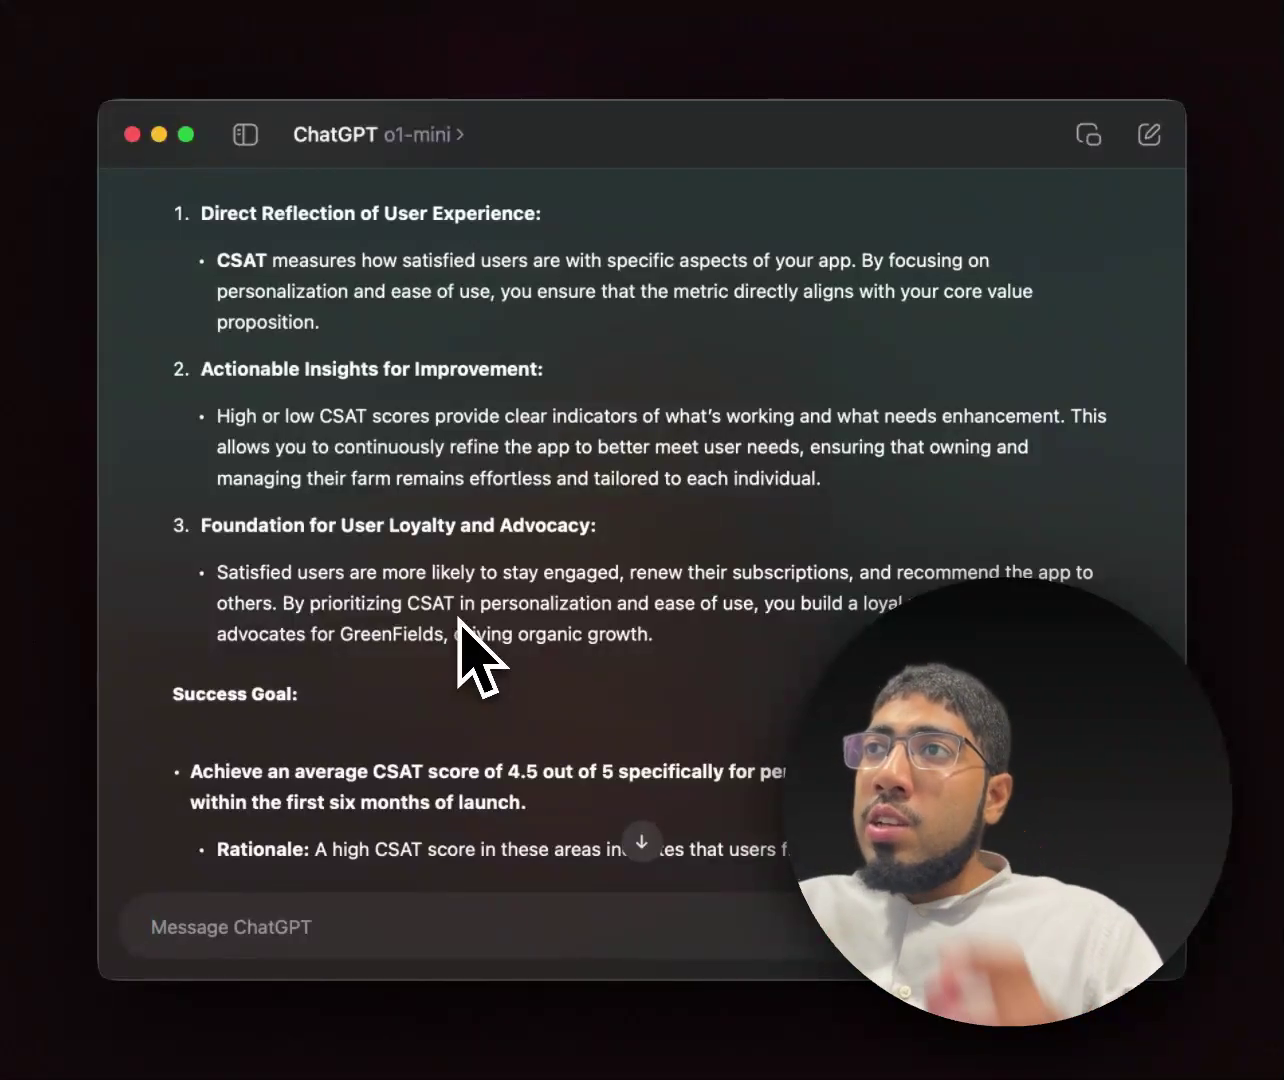
pyautogui.scroll(-15, 460, 625)
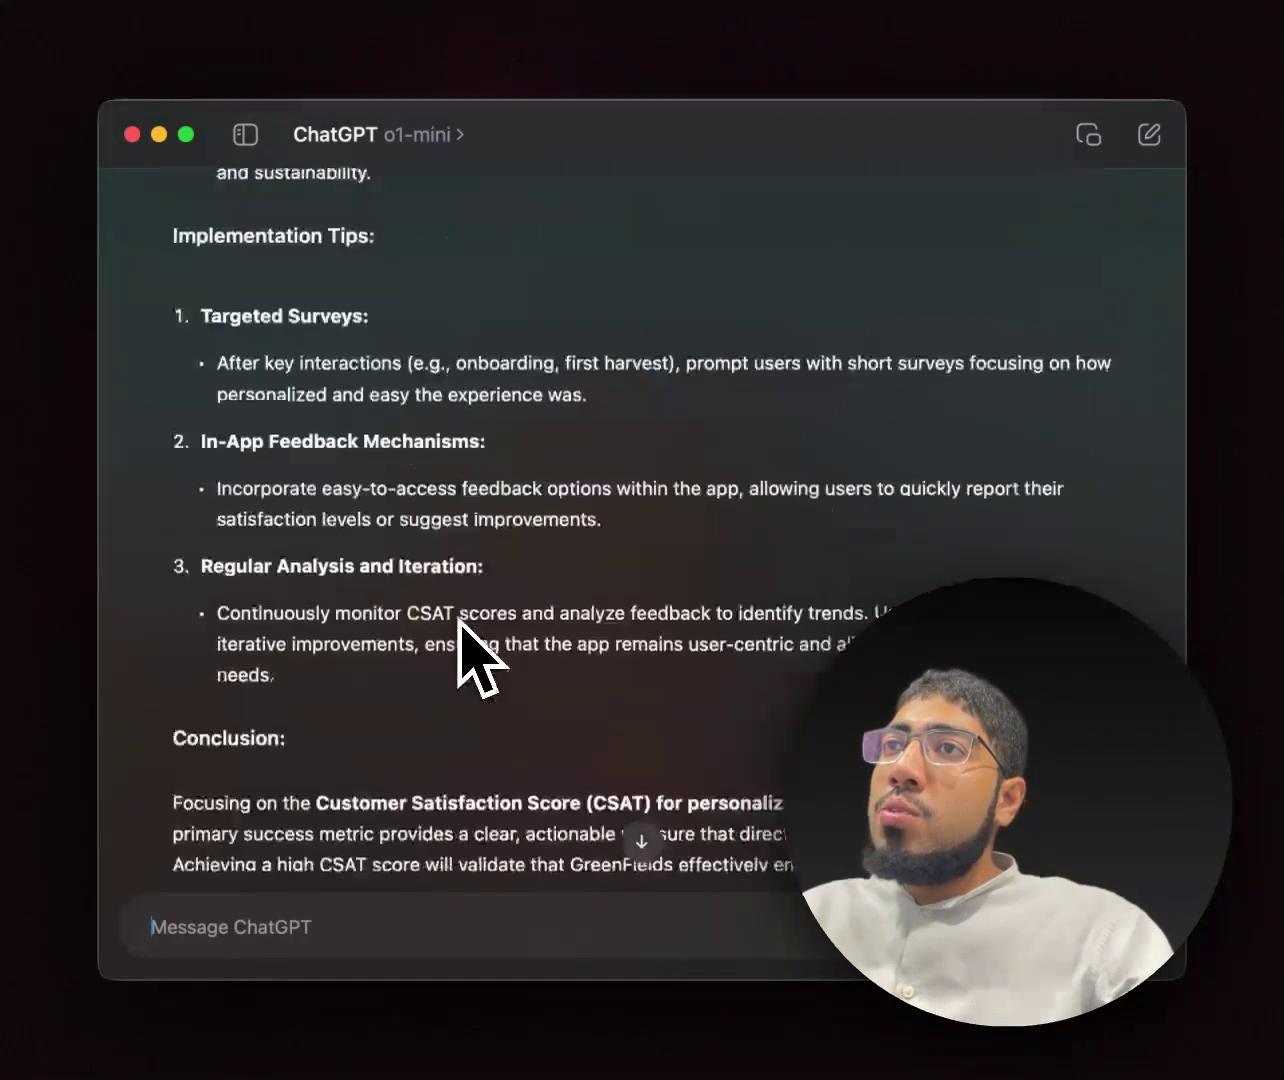
pyautogui.scroll(-3, 460, 625)
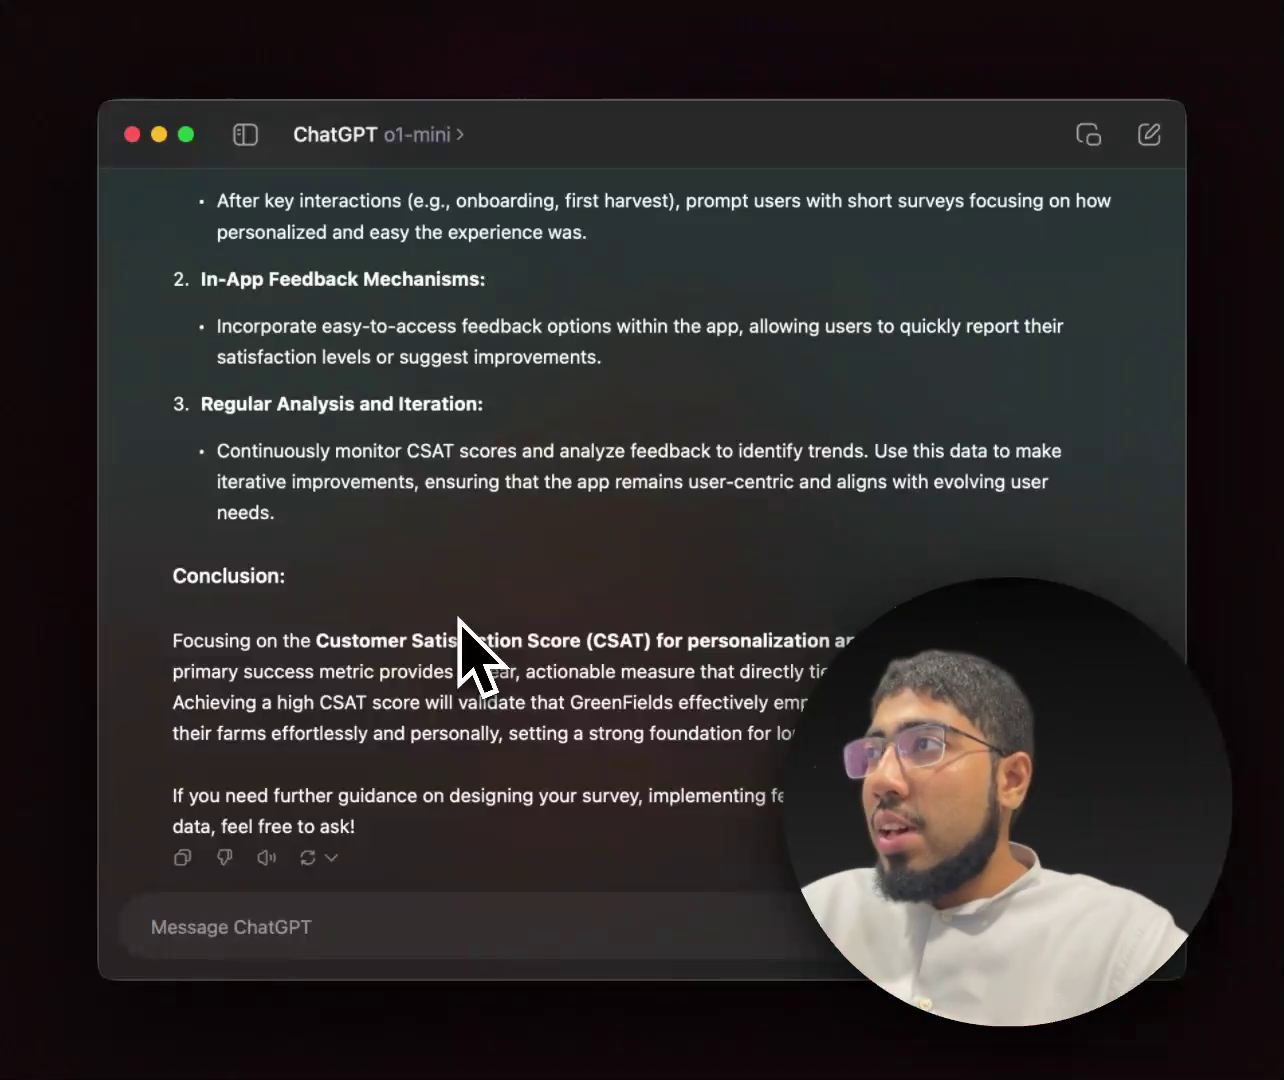
pyautogui.scroll(5, 458, 618)
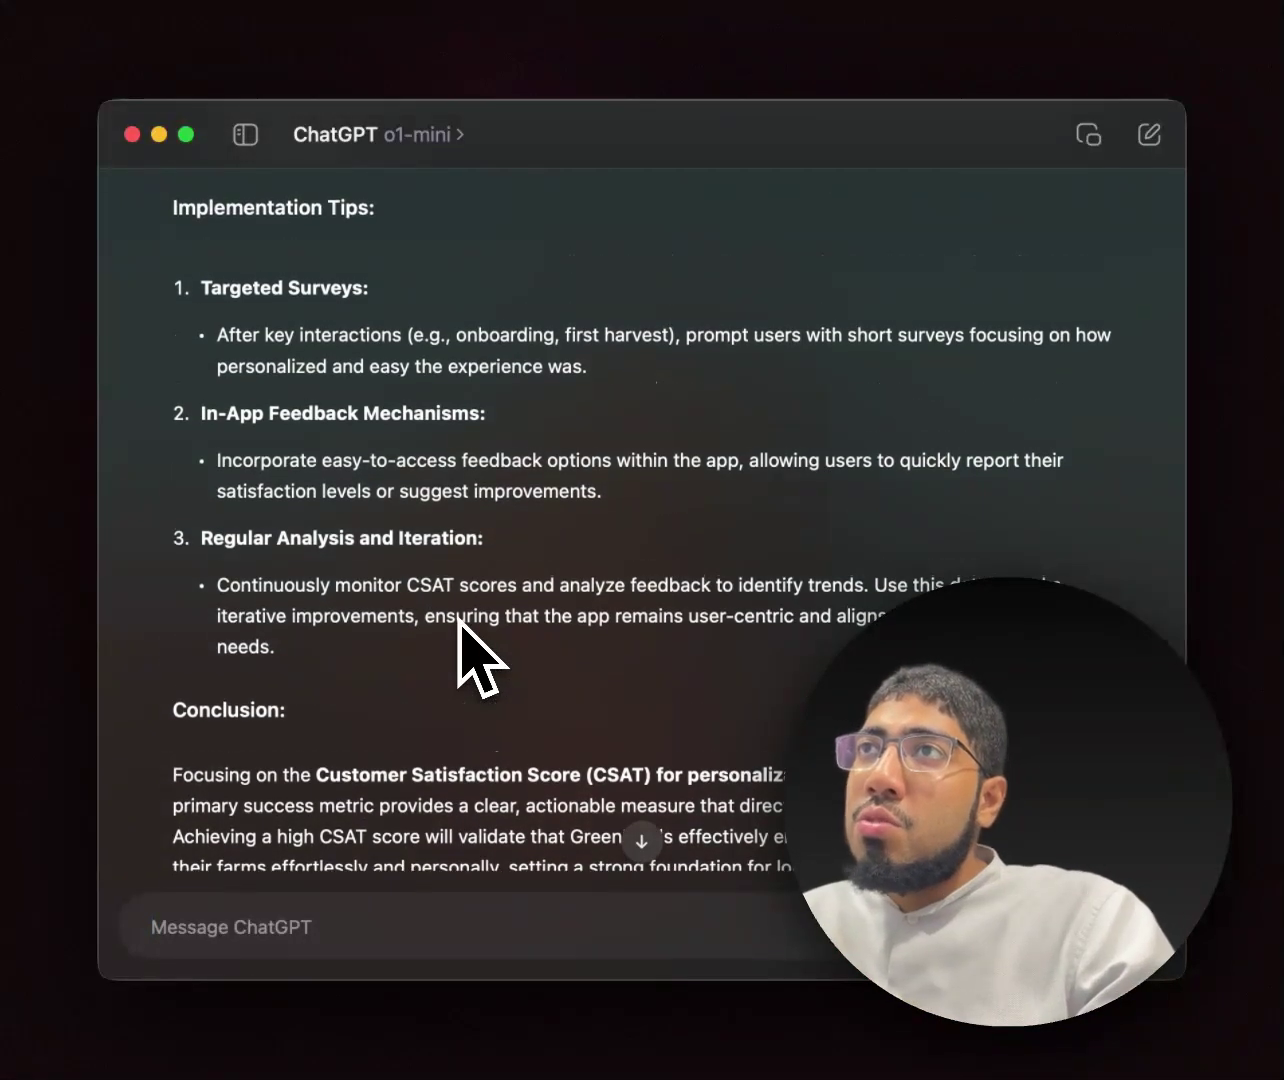
pyautogui.scroll(14, 461, 625)
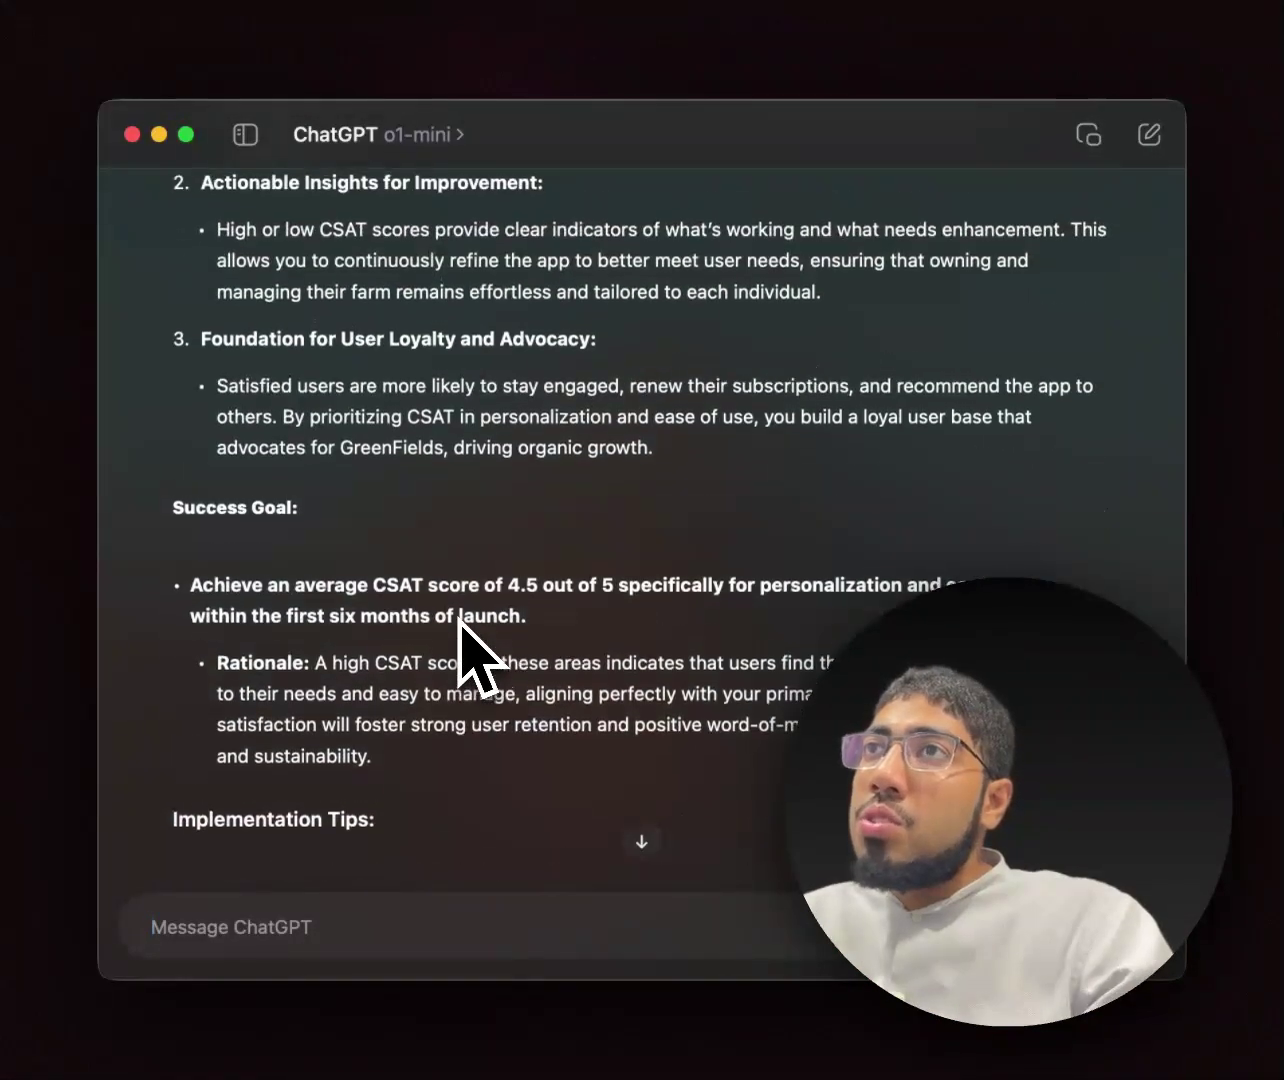
pyautogui.scroll(4, 459, 621)
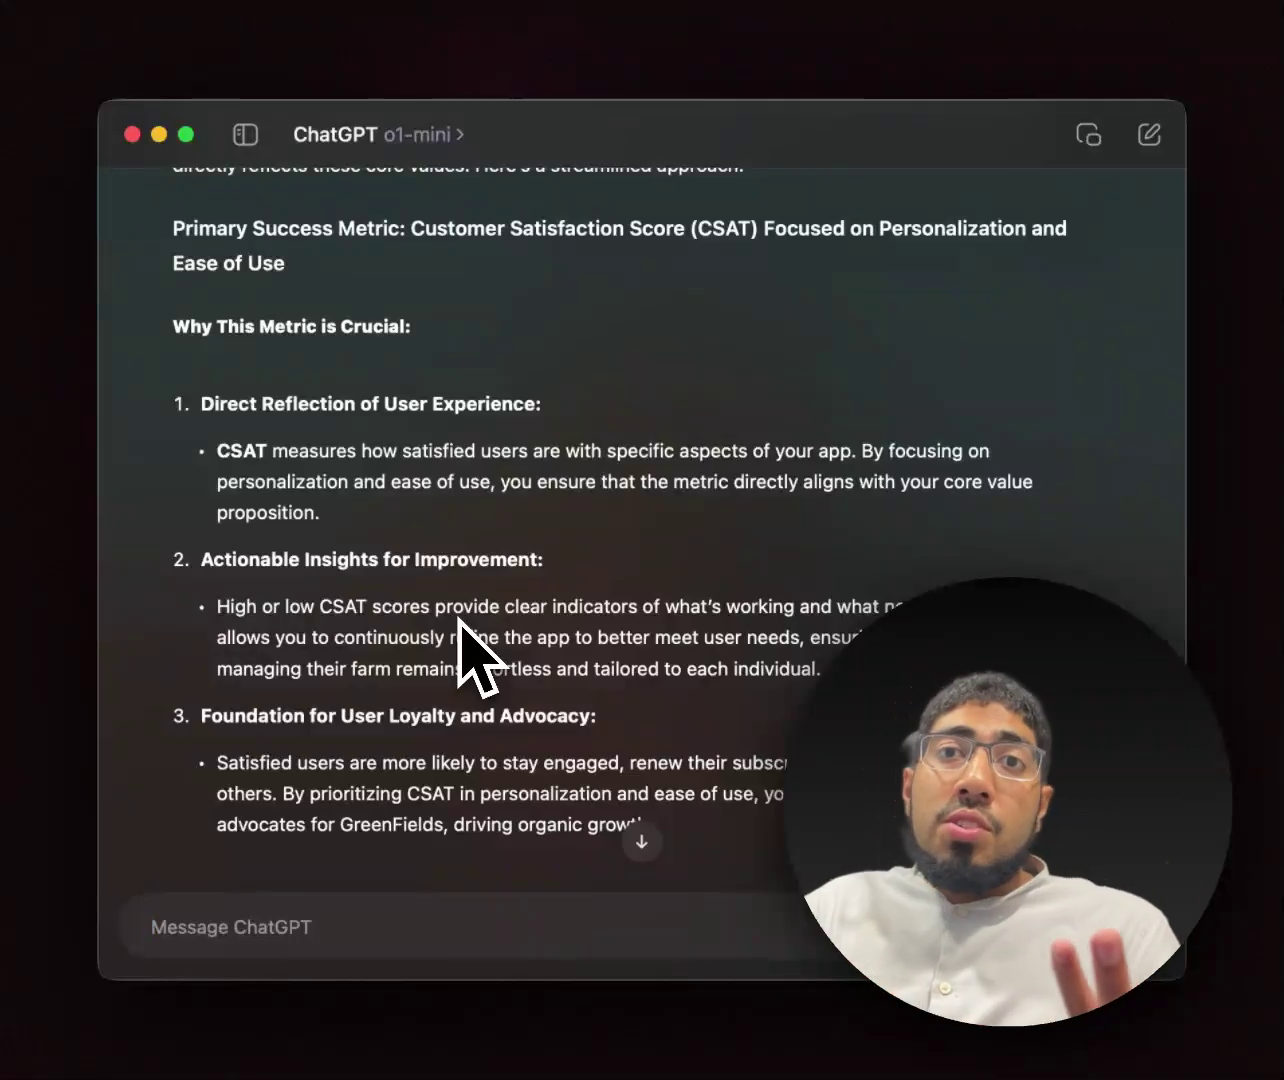
pyautogui.scroll(3, 458, 621)
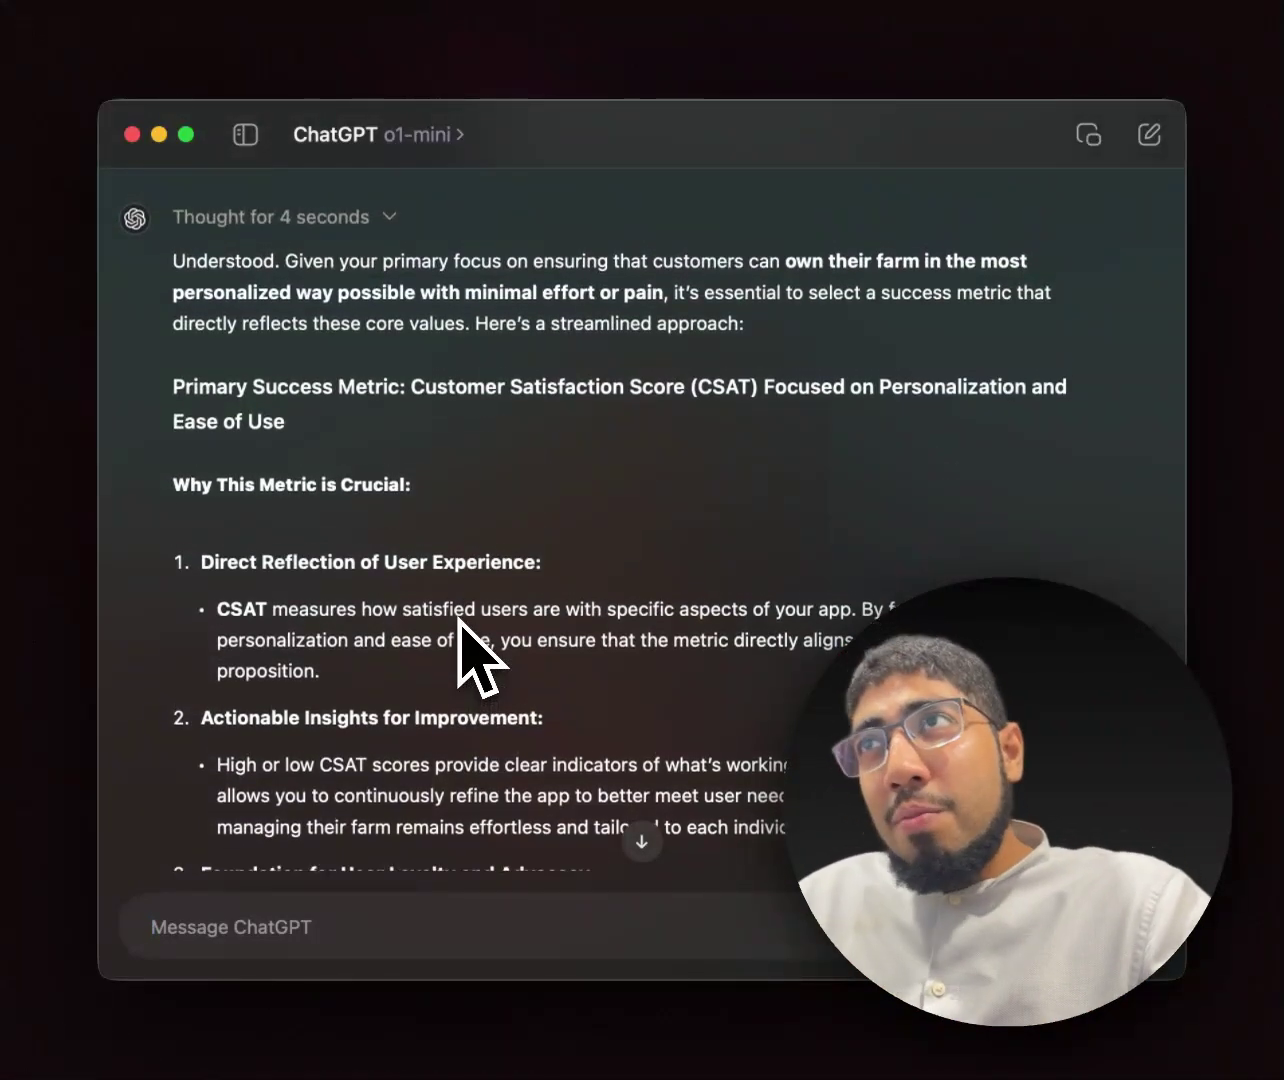
pyautogui.scroll(1, 462, 630)
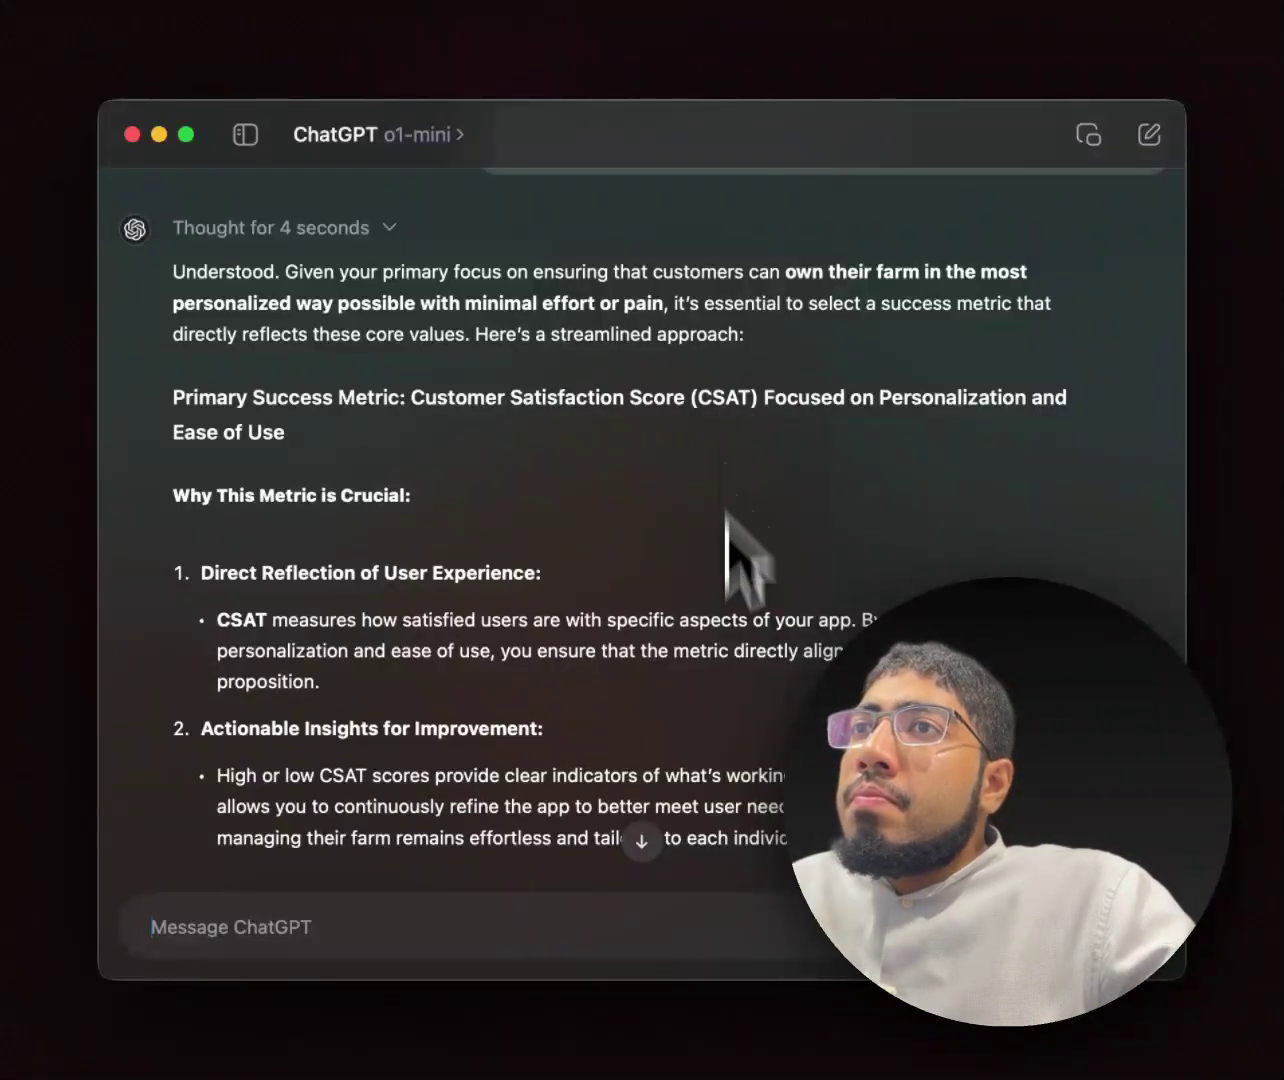
pyautogui.scroll(-3, 735, 817)
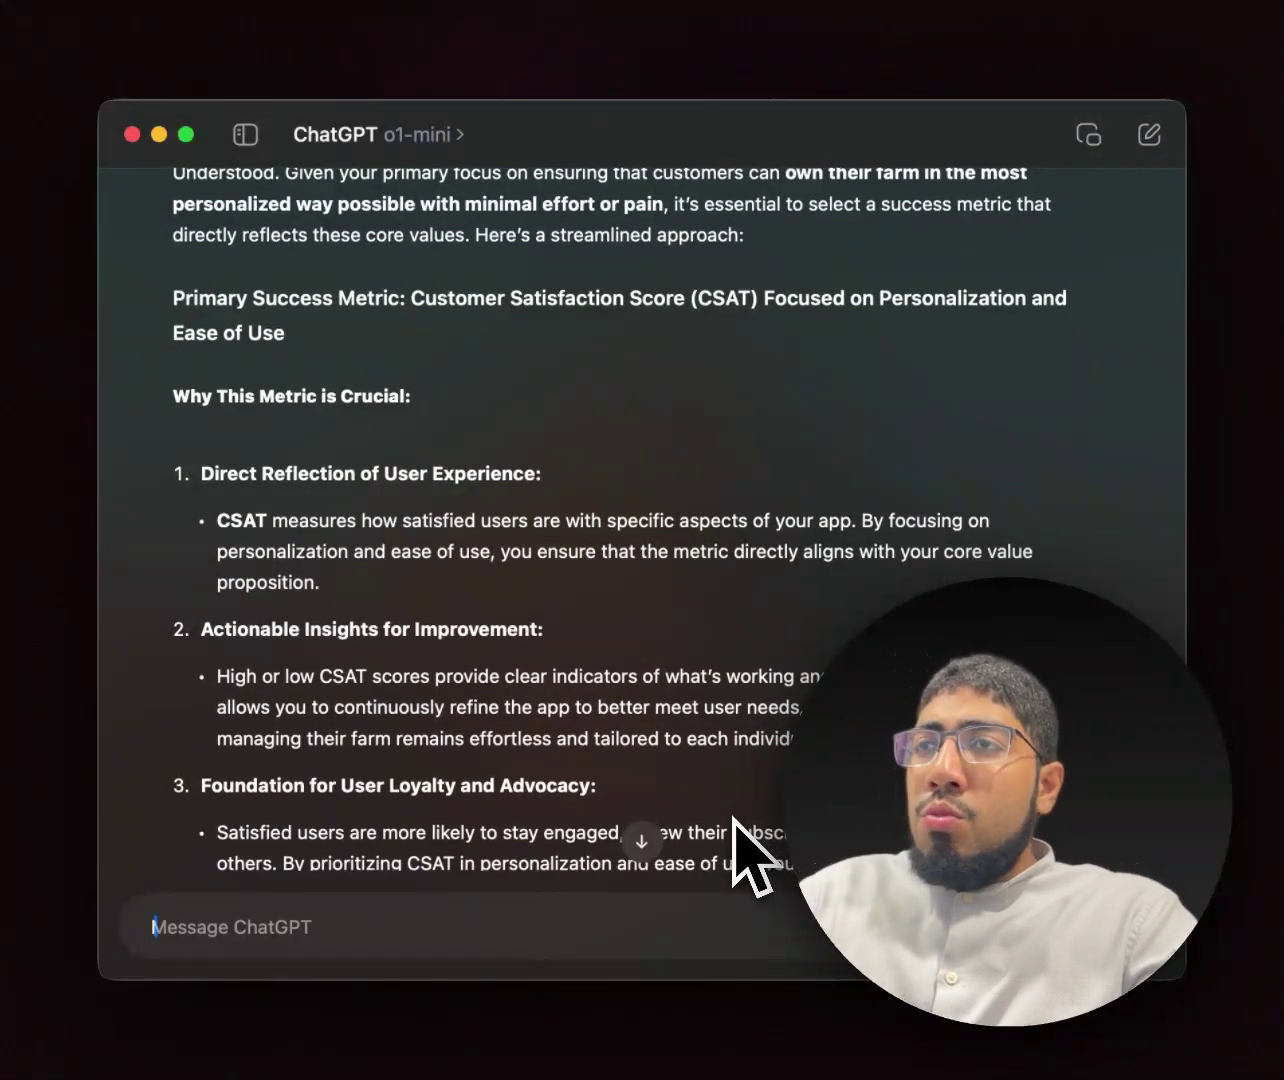
# Step: Begin a new reply with "I need this to be simplified"
pyautogui.write('I do')
pyautogui.press('BackSpace')
pyautogui.press('BackSpace')
pyautogui.press('BackSpace')
pyautogui.write('ne')
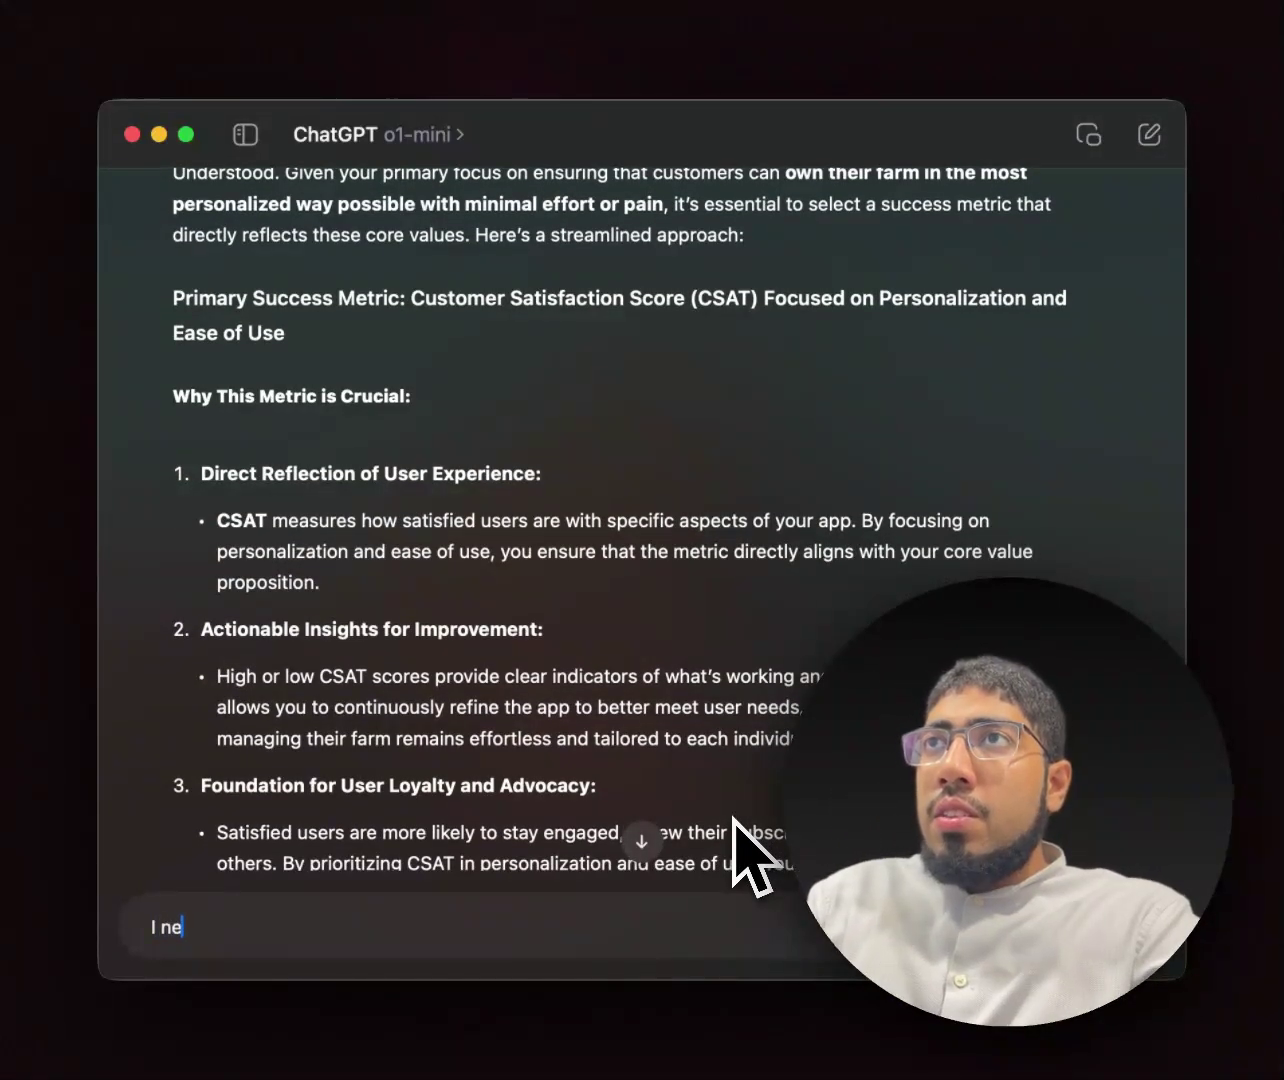
pyautogui.write('ed this to be simplified')
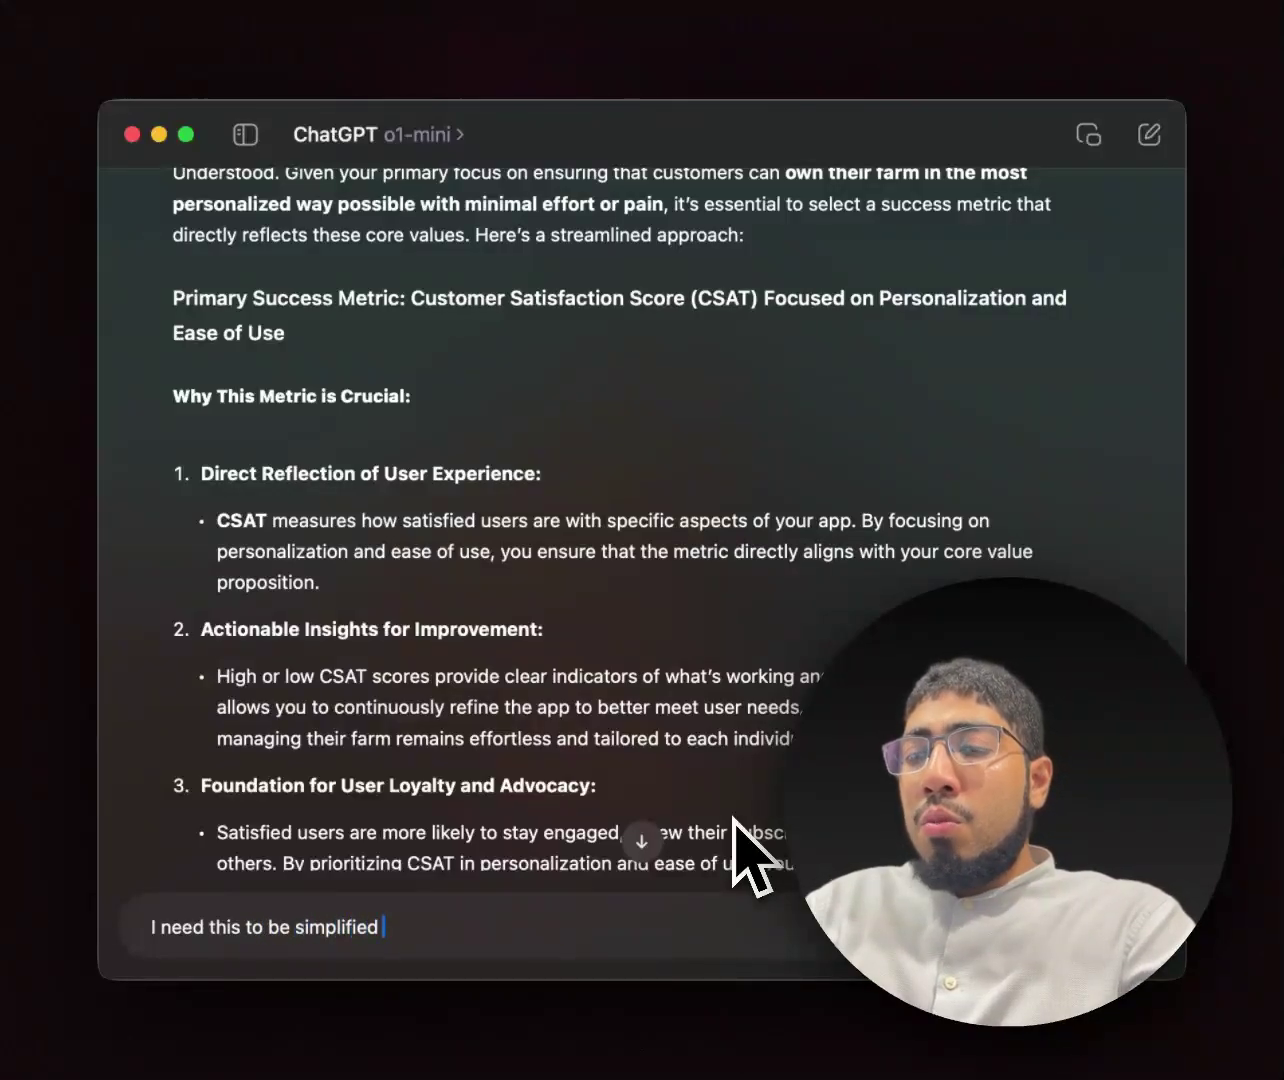
# Step: Continue the reply with ", I want it in this format:" followed by an empty pair of quotation marks
pyautogui.write(' be')
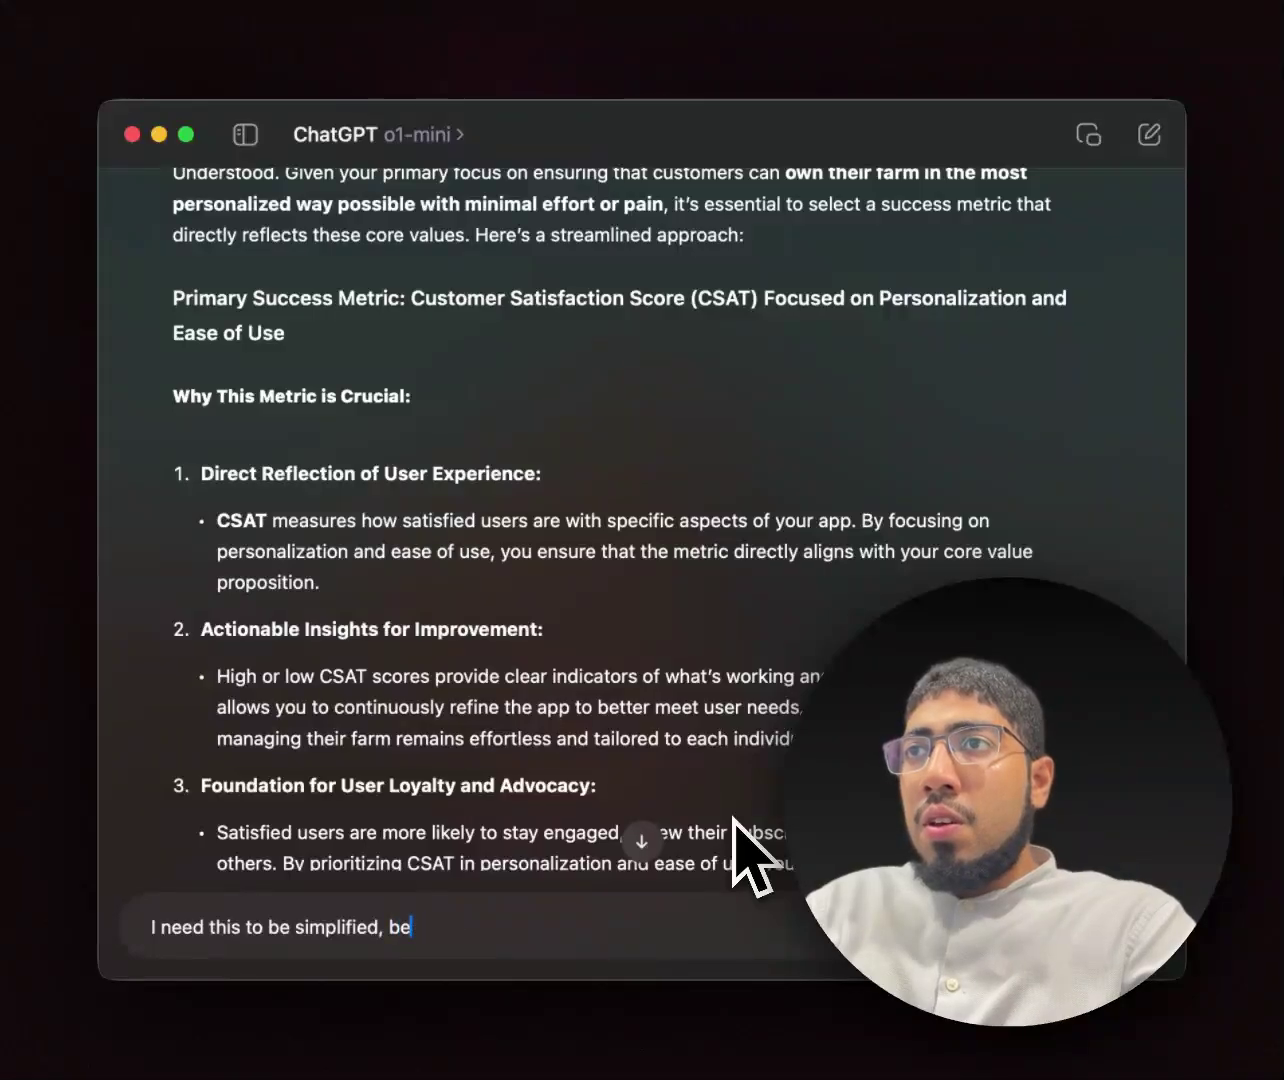
pyautogui.press('BackSpace')
pyautogui.press('BackSpace')
pyautogui.press('BackSpace')
pyautogui.write('I want iti')
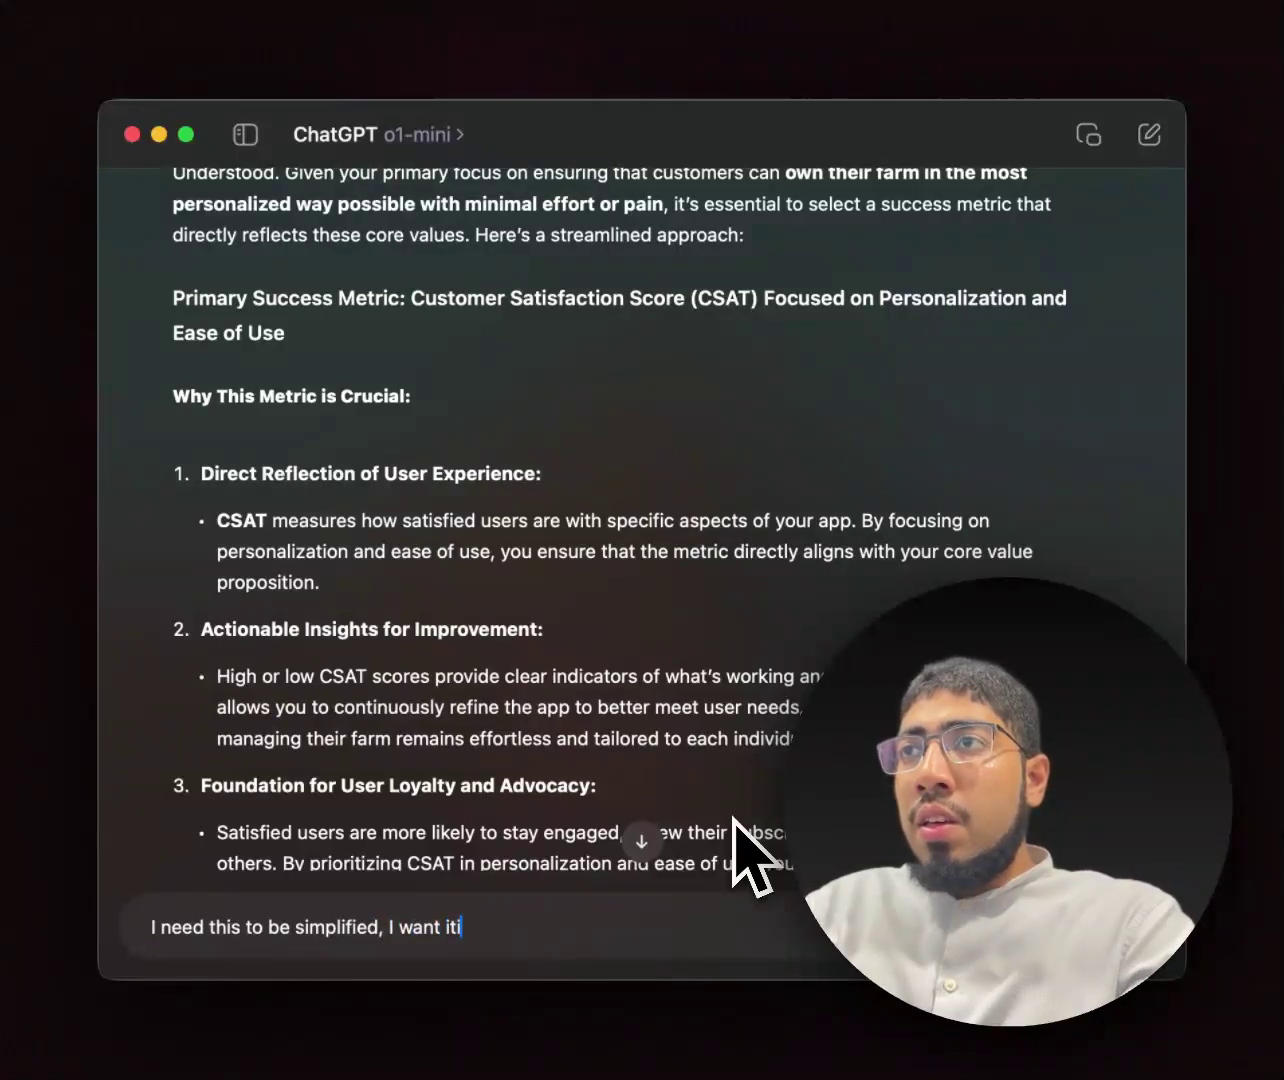
pyautogui.press('BackSpace')
pyautogui.write('i')
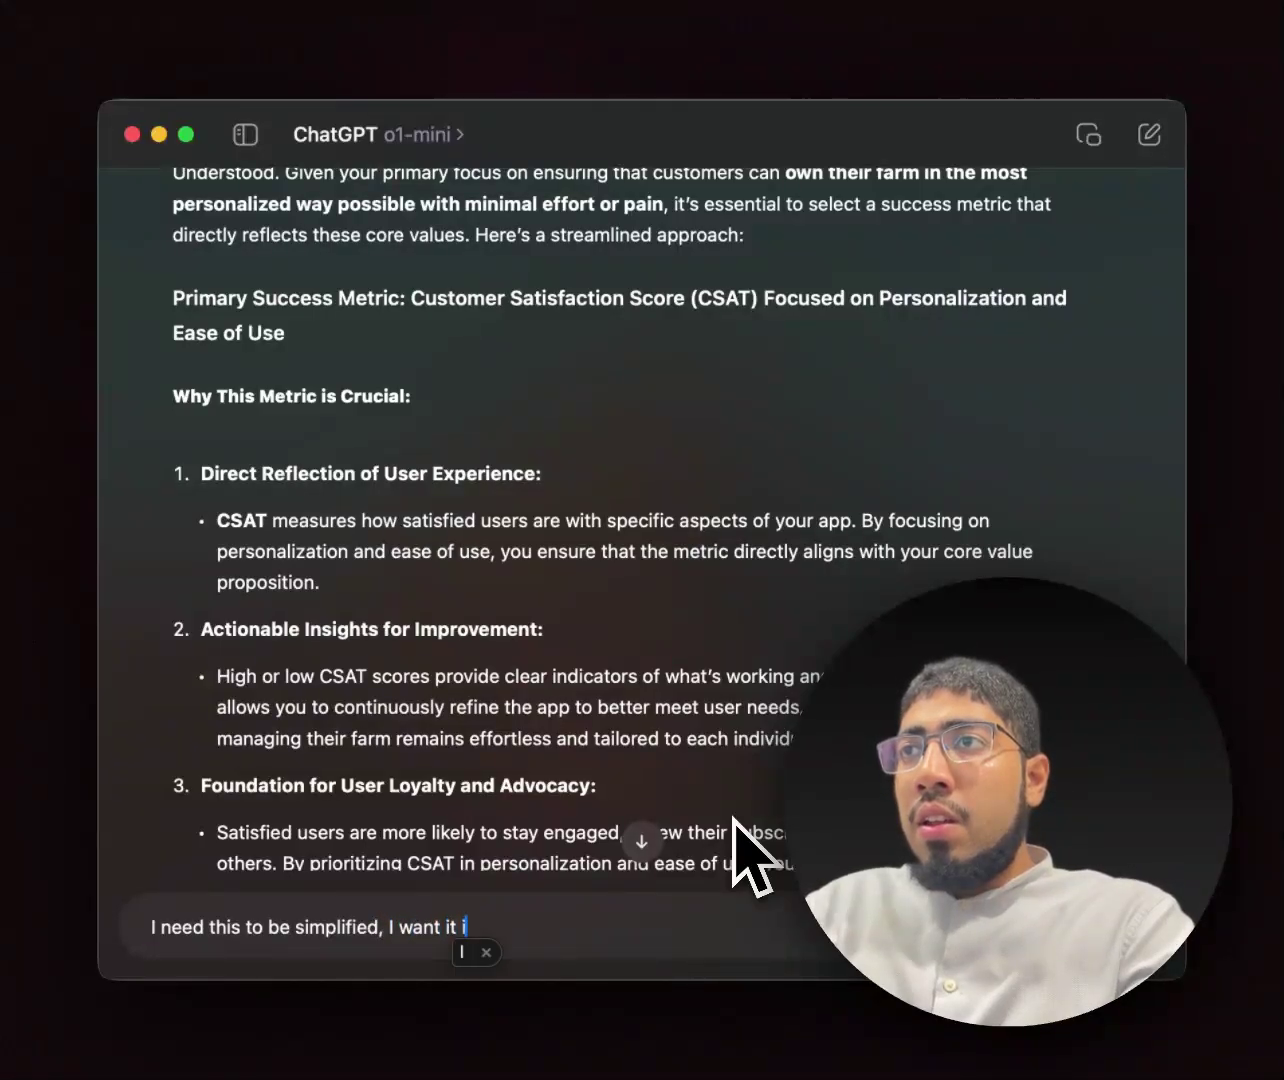
pyautogui.write('n this formathis formart')
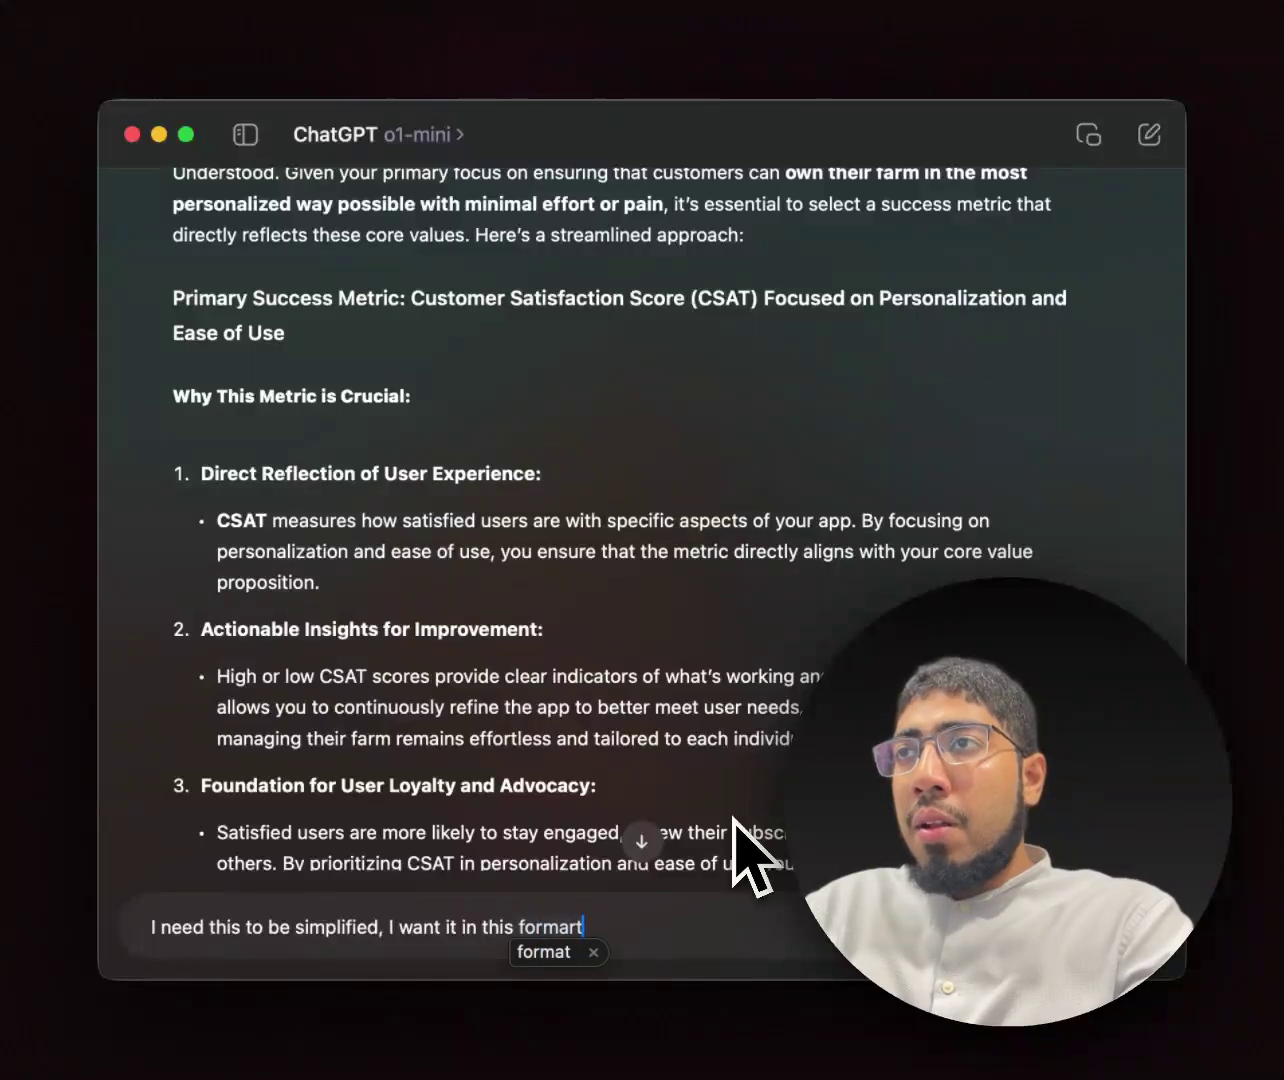
pyautogui.write(':" Faceb"')
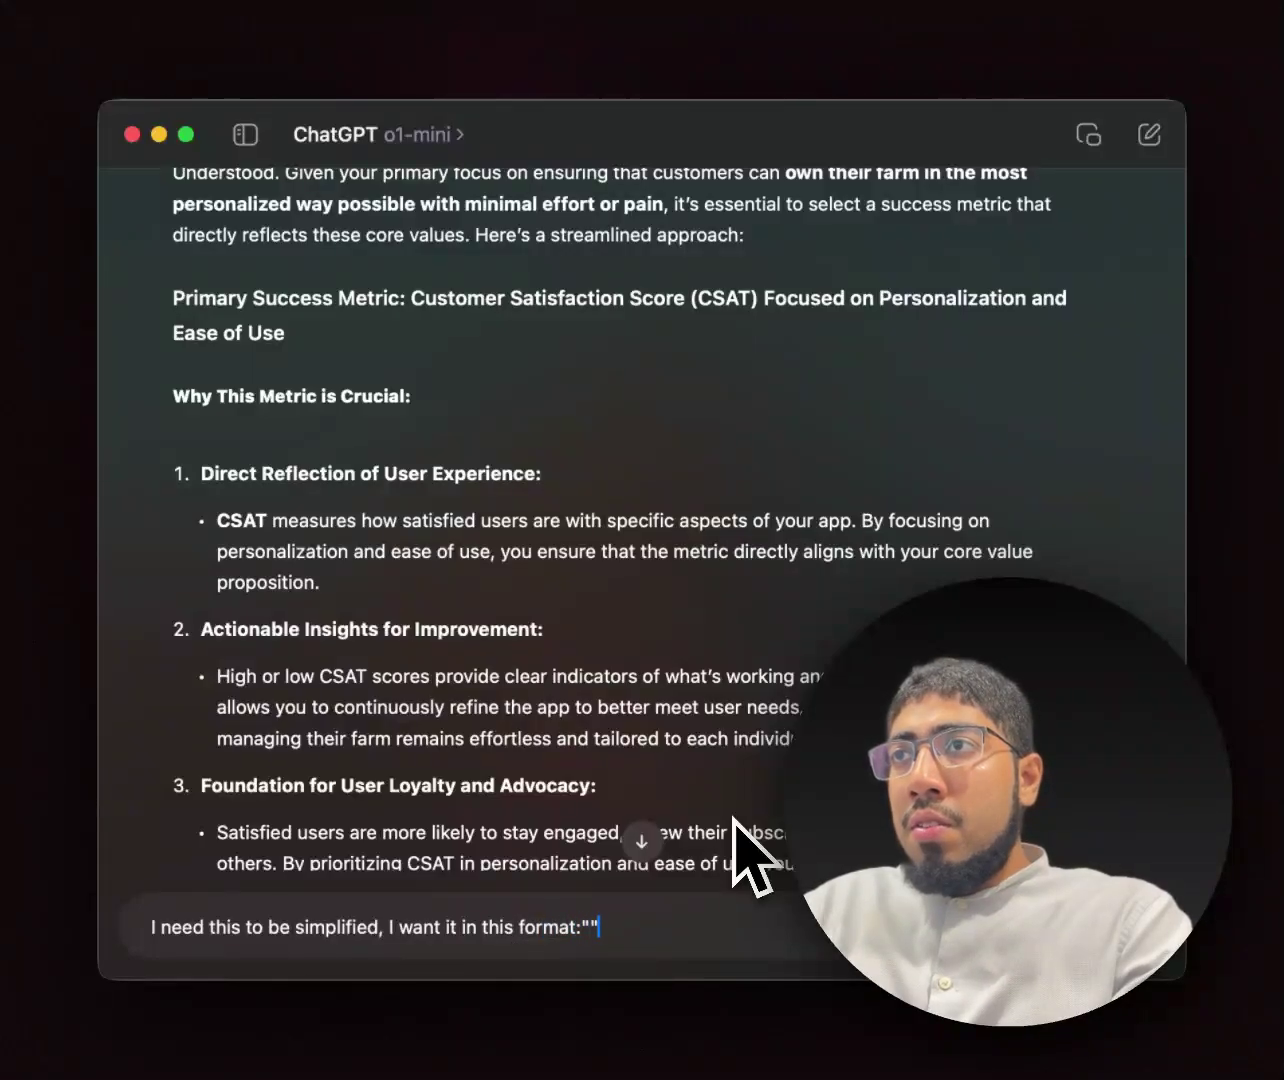
# Step: Inside the quotation marks, begin the format example with "Facebook's success metric" and carry it on to the word "content"
pyautogui.press('Left')
pyautogui.write('Faceb')
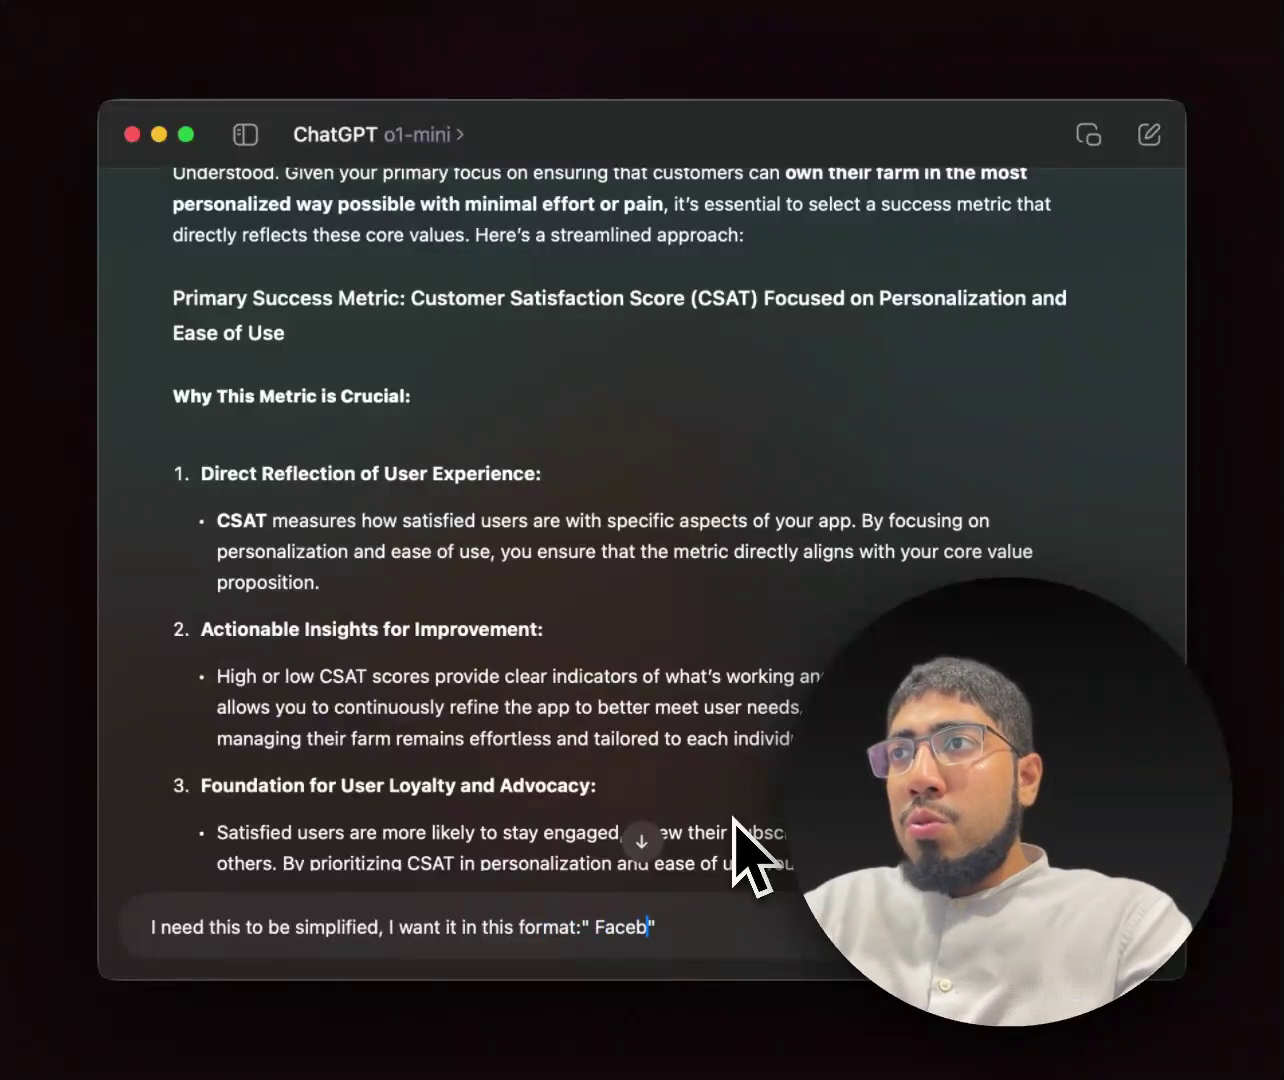
pyautogui.write('ook ')
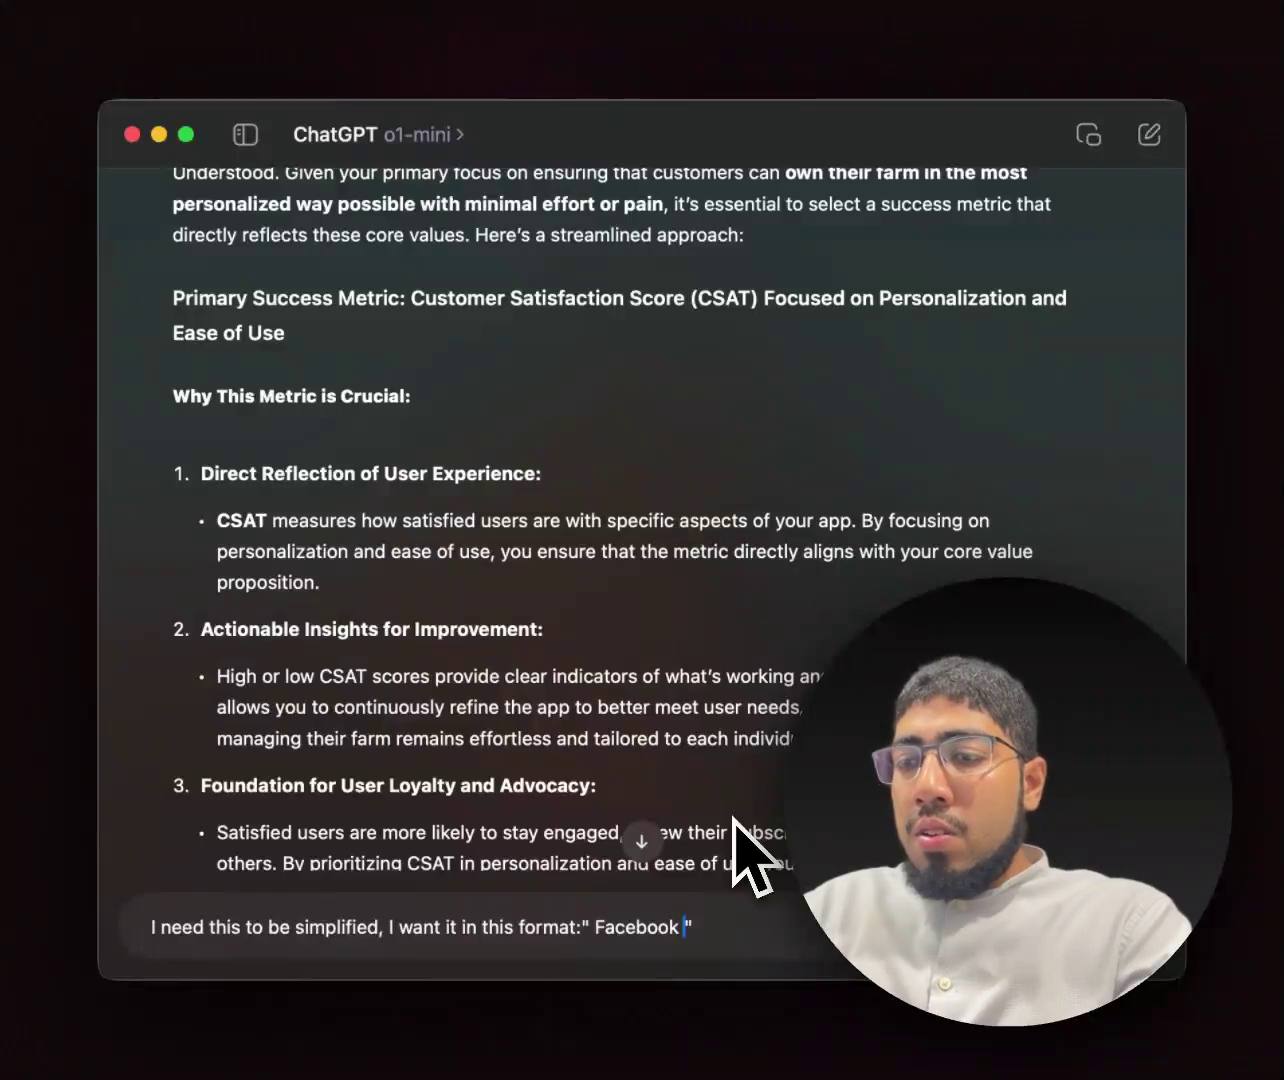
pyautogui.write("'s success metri")
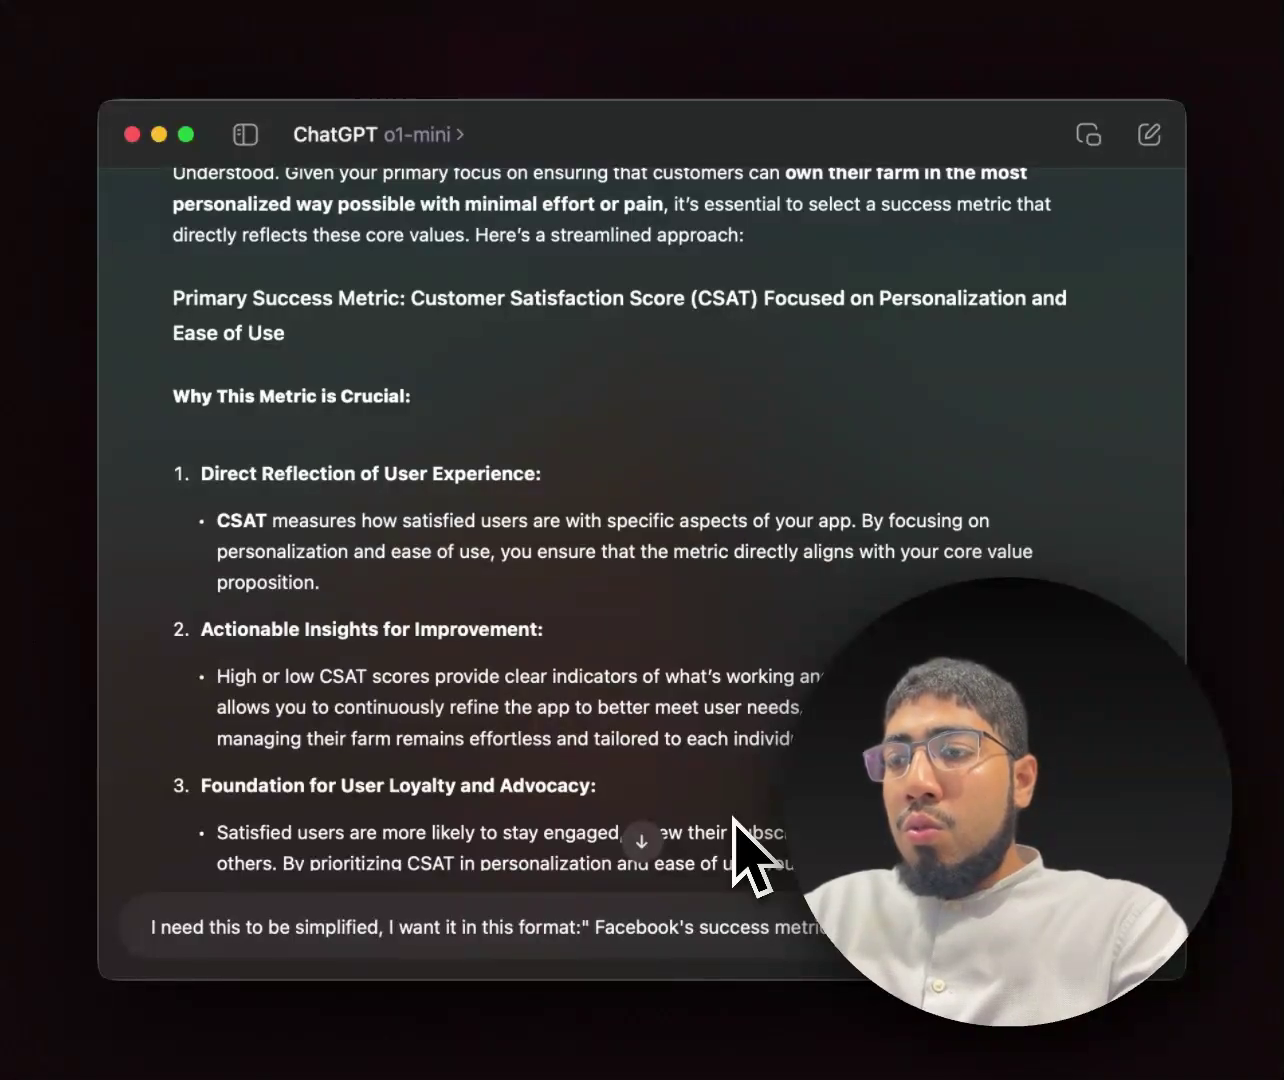
pyautogui.write('content of')
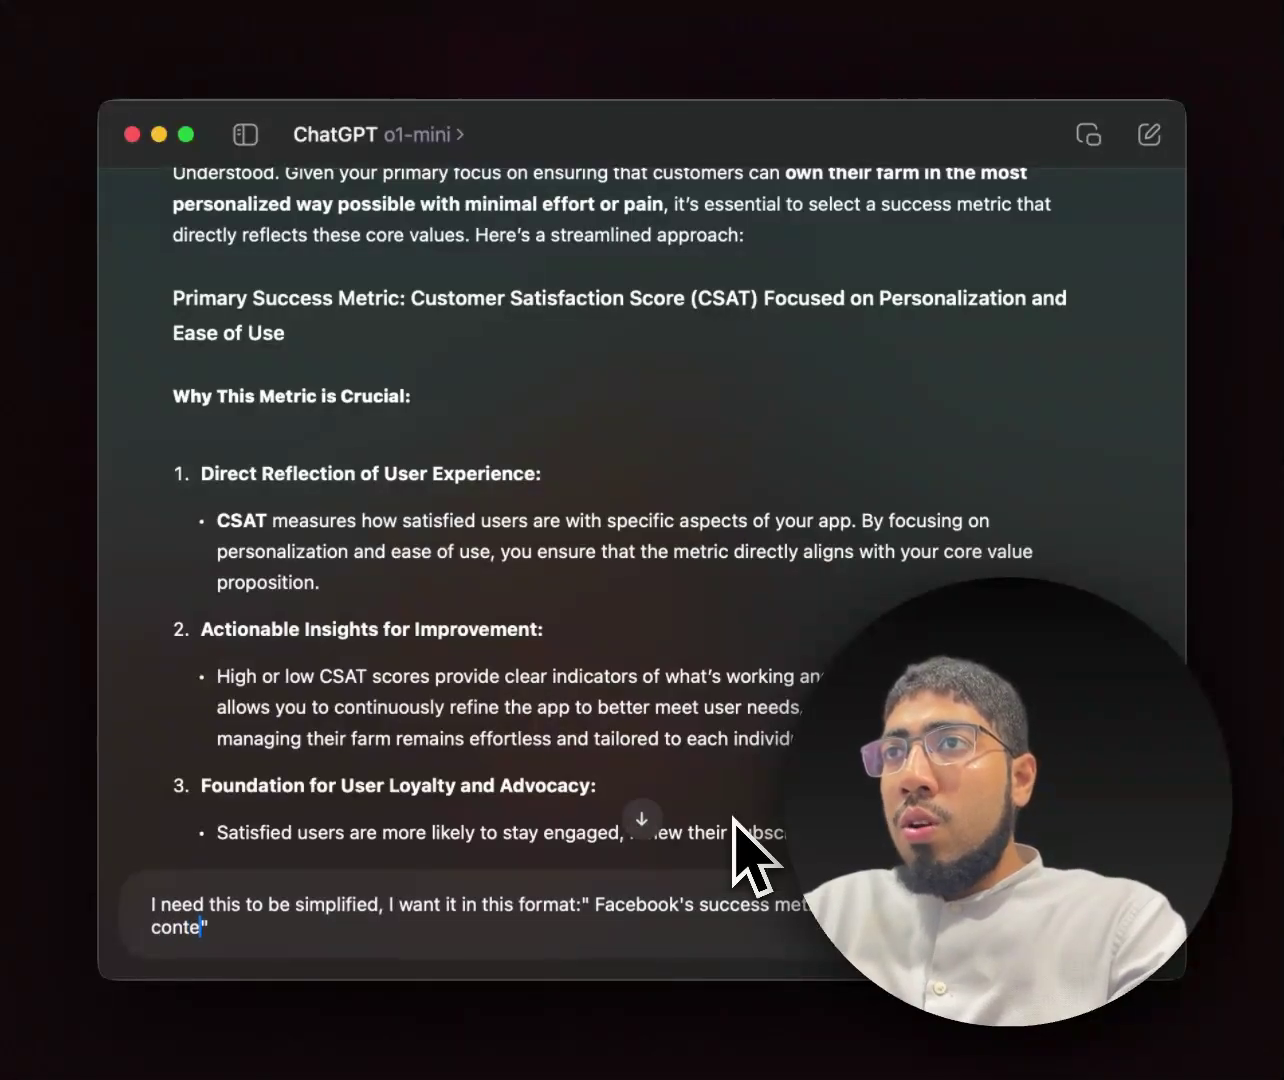